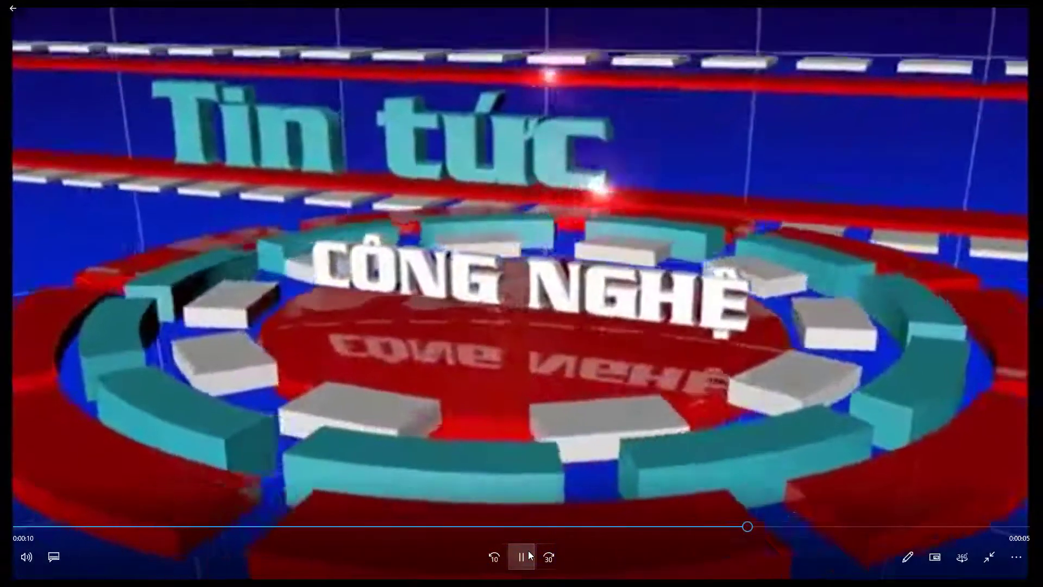
Step: Pause the Intro News reference clip, scrub through its shots, and close Movies & TV
{"action": "left_click", "coordinate": [529, 555]}
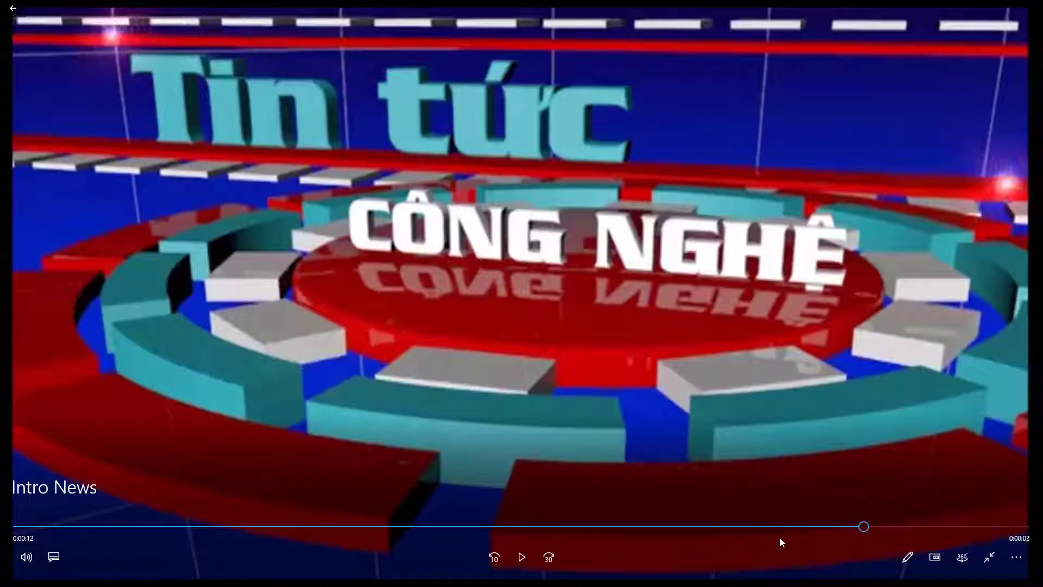
{"action": "left_click_drag", "start_coordinate": [863, 526], "coordinate": [49, 526]}
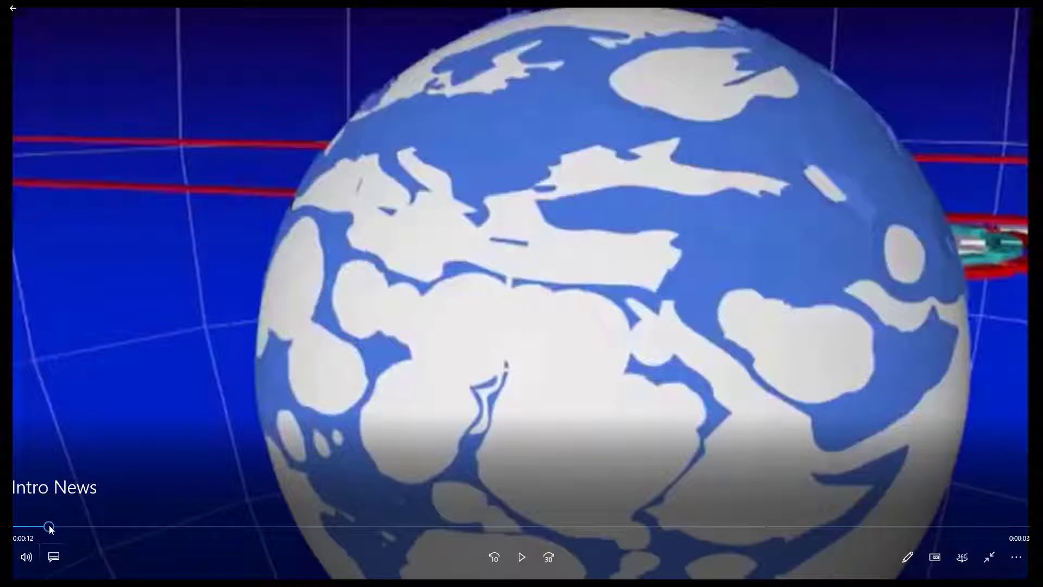
{"action": "left_click_drag", "start_coordinate": [49, 526], "coordinate": [351, 526]}
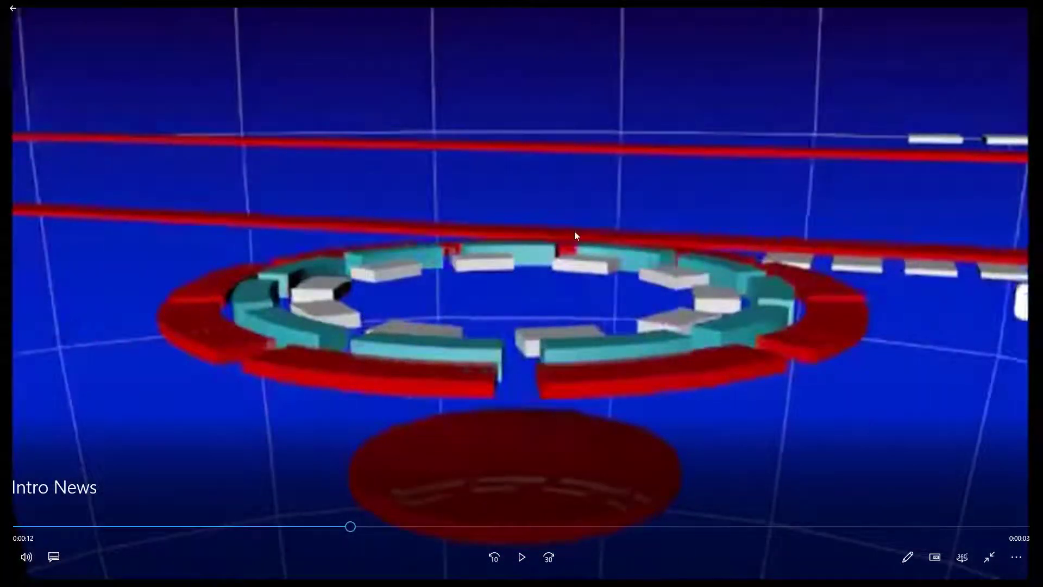
{"action": "mouse_move", "coordinate": [354, 524]}
{"action": "left_mouse_down"}
{"action": "mouse_move", "coordinate": [585, 522]}
{"action": "mouse_move", "coordinate": [155, 515]}
{"action": "mouse_move", "coordinate": [285, 533]}
{"action": "mouse_move", "coordinate": [825, 533]}
{"action": "mouse_move", "coordinate": [858, 551]}
{"action": "left_mouse_up"}
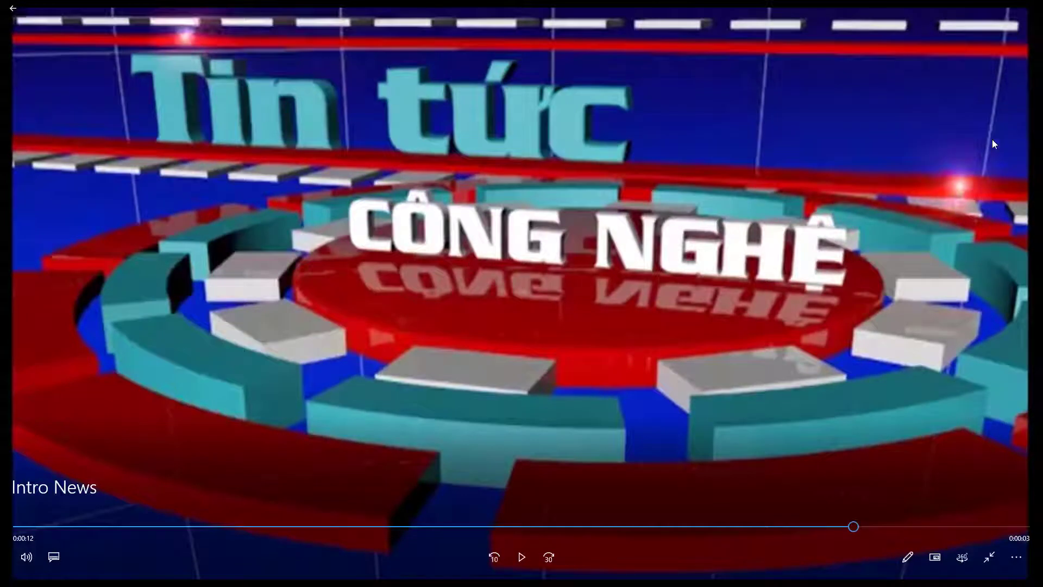
{"action": "mouse_move", "coordinate": [1035, 8]}
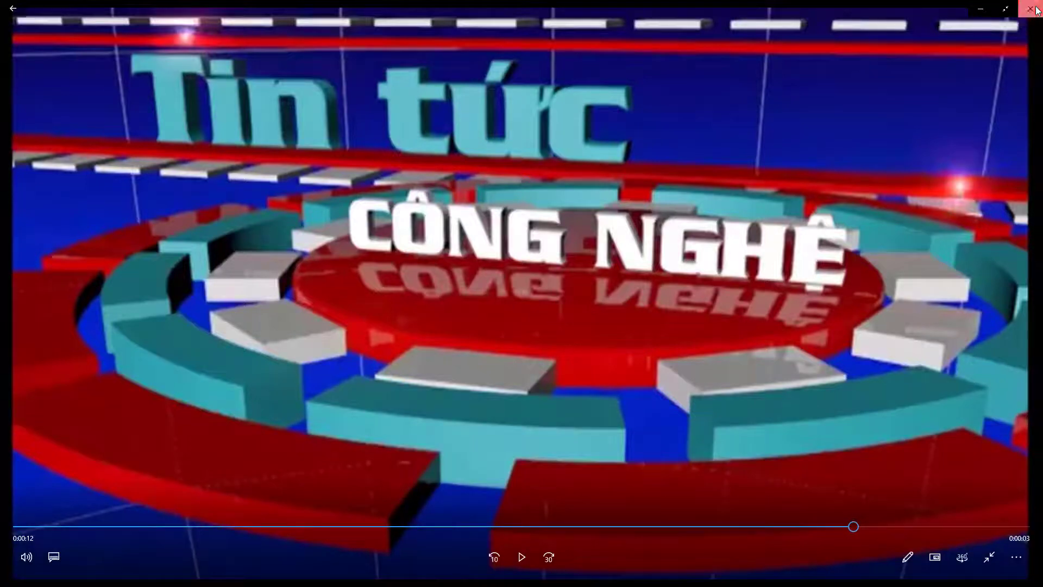
{"action": "left_click", "coordinate": [1037, 9]}
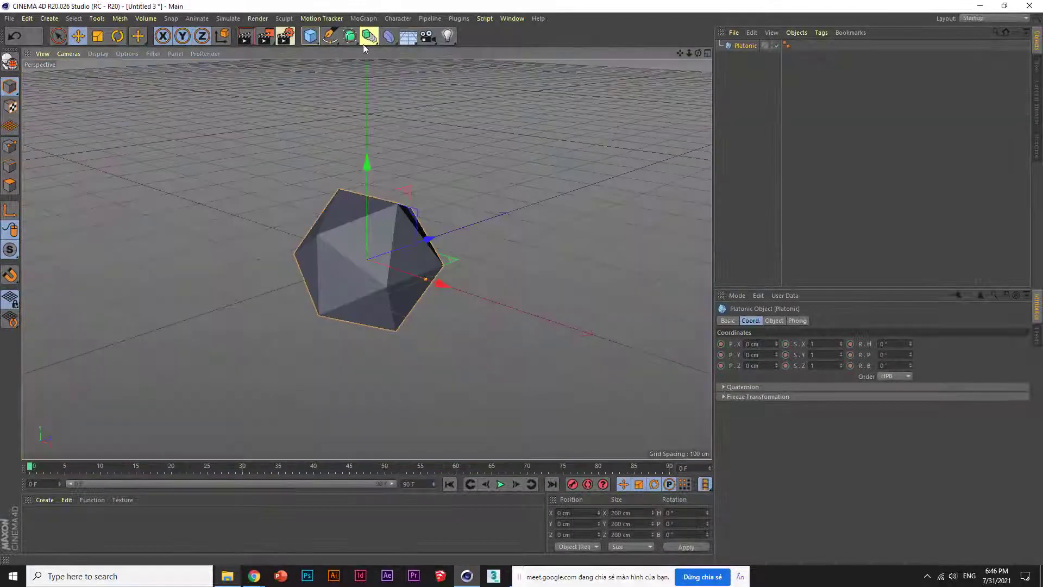
Step: Add an Atom Array, nest the Platonic under it, and enter a new end frame
{"action": "left_click", "coordinate": [369, 37]}
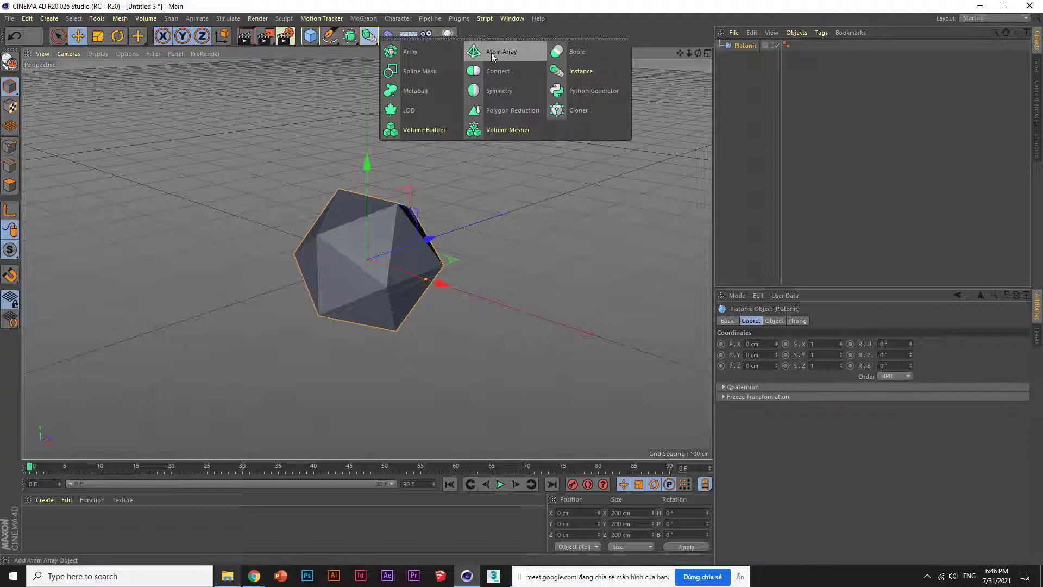
{"action": "left_click", "coordinate": [491, 53]}
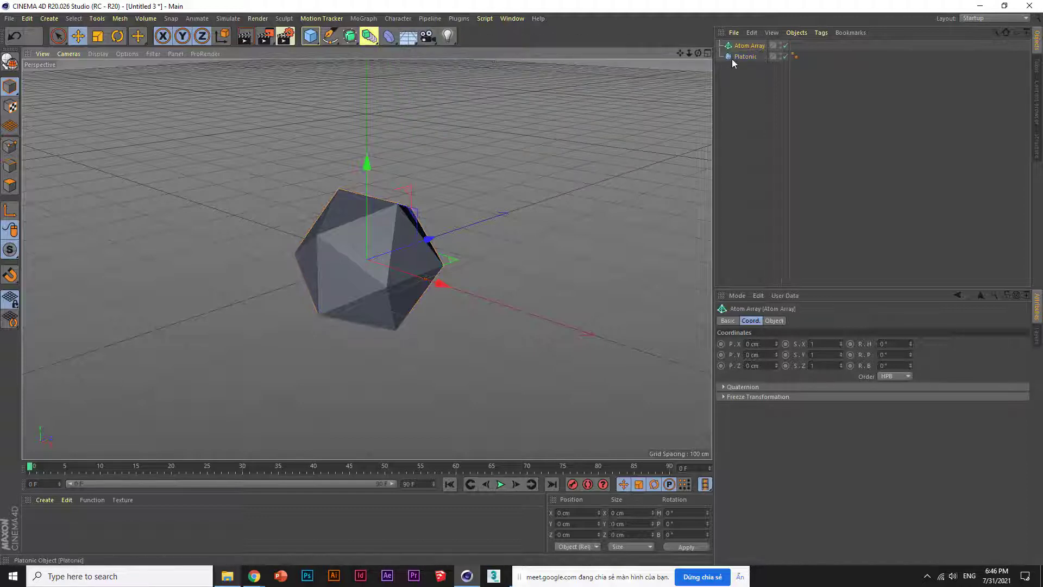
{"action": "left_click_drag", "start_coordinate": [732, 59], "coordinate": [747, 47]}
{"action": "scroll", "coordinate": [264, 237], "scroll_direction": "up", "scroll_amount": 3}
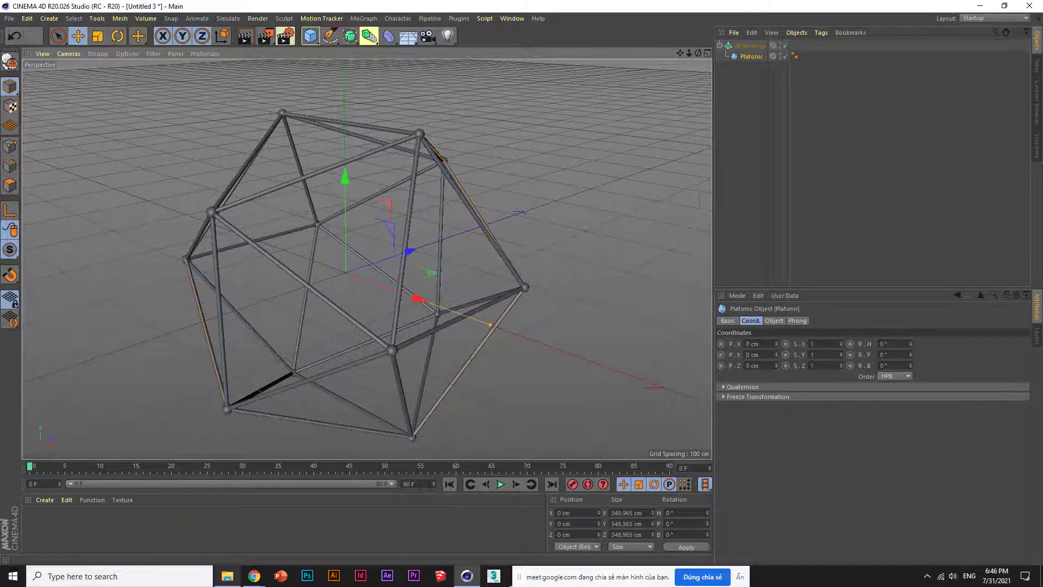
{"action": "left_click", "coordinate": [414, 484]}
{"action": "type", "text": "3"}
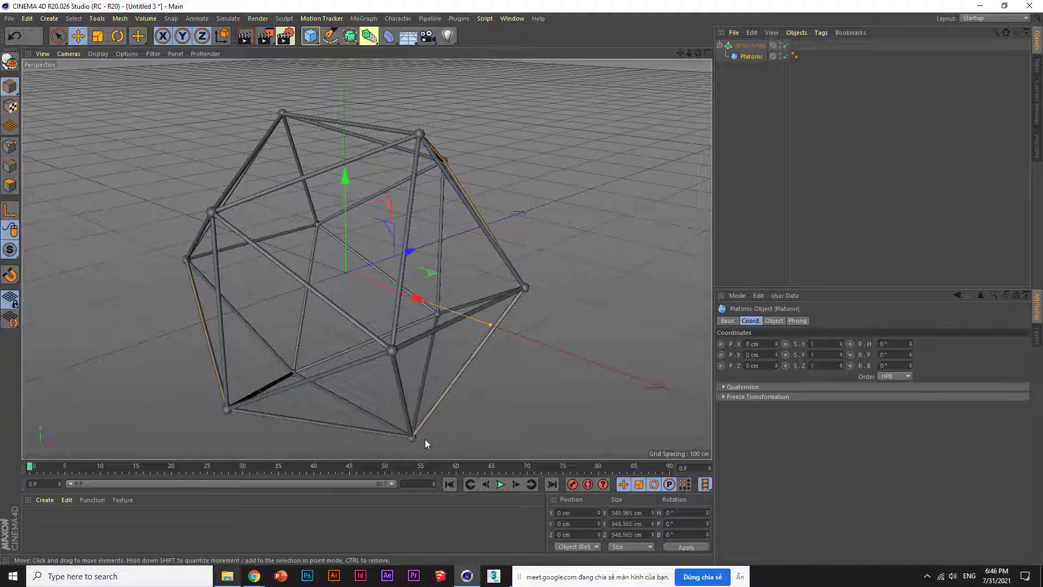
{"action": "type", "text": "50"}
Step: Confirm the 250-frame end and record 0° H/P/B rotation keyframes at frame 0
{"action": "key", "text": "Return"}
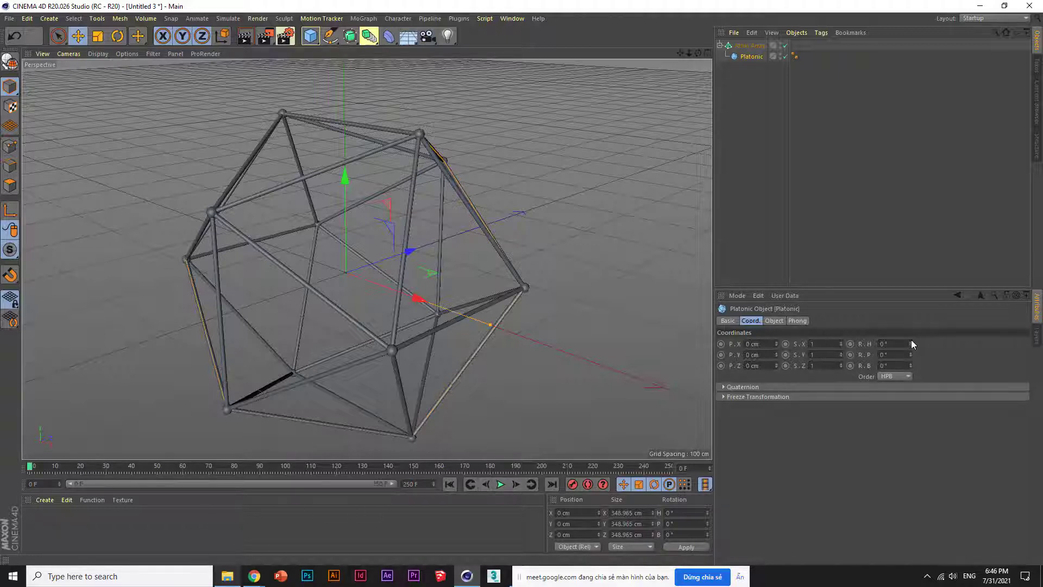
{"action": "left_click_drag", "start_coordinate": [911, 344], "coordinate": [928, 344]}
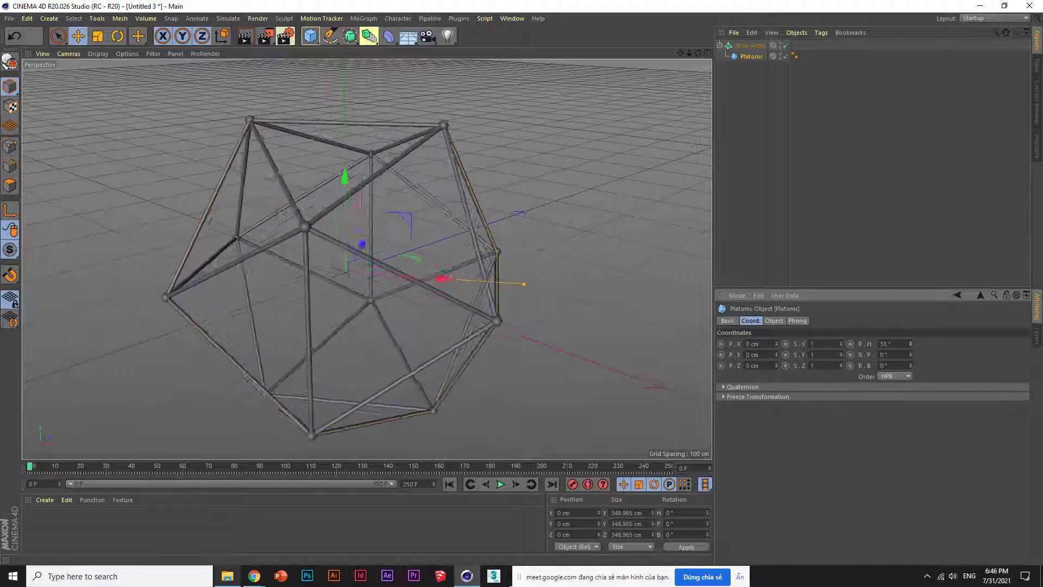
{"action": "left_click_drag", "start_coordinate": [911, 343], "coordinate": [890, 343]}
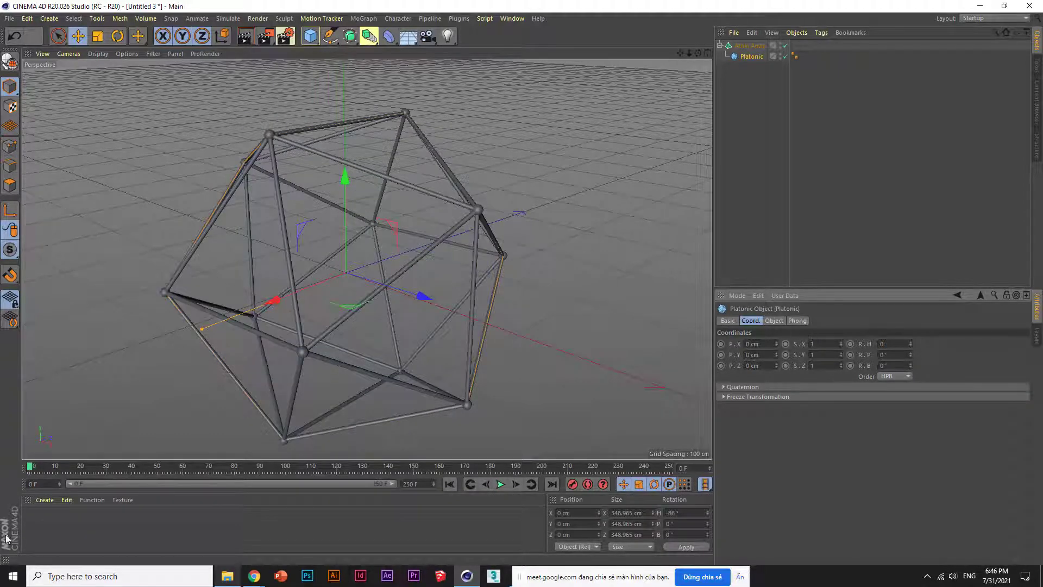
{"action": "left_click", "coordinate": [850, 344]}
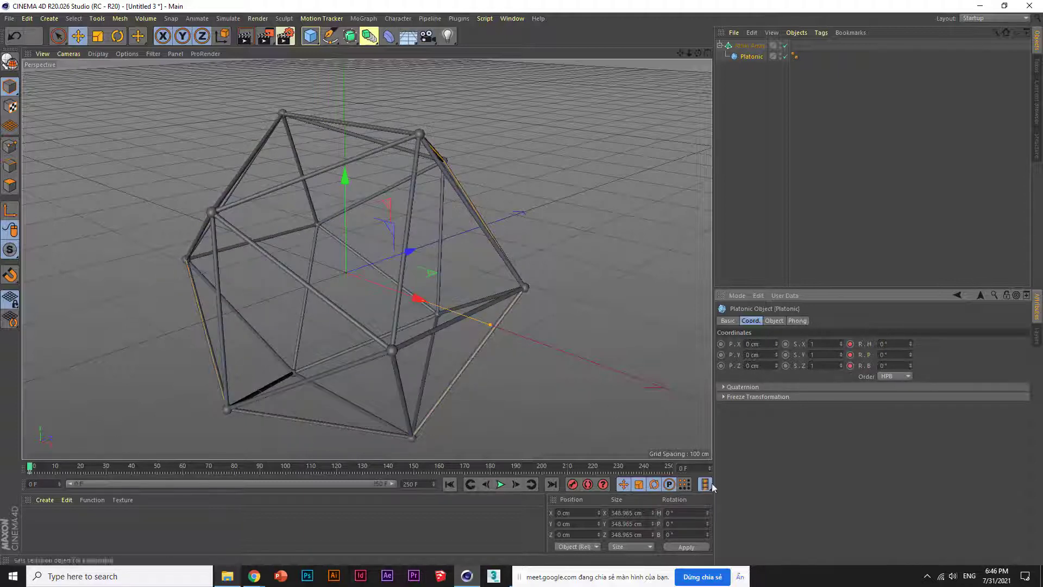
Step: Keyframe the icosahedron's H, P and B rotation at 360° on frame 60
{"action": "left_click_drag", "start_coordinate": [659, 468], "coordinate": [703, 472]}
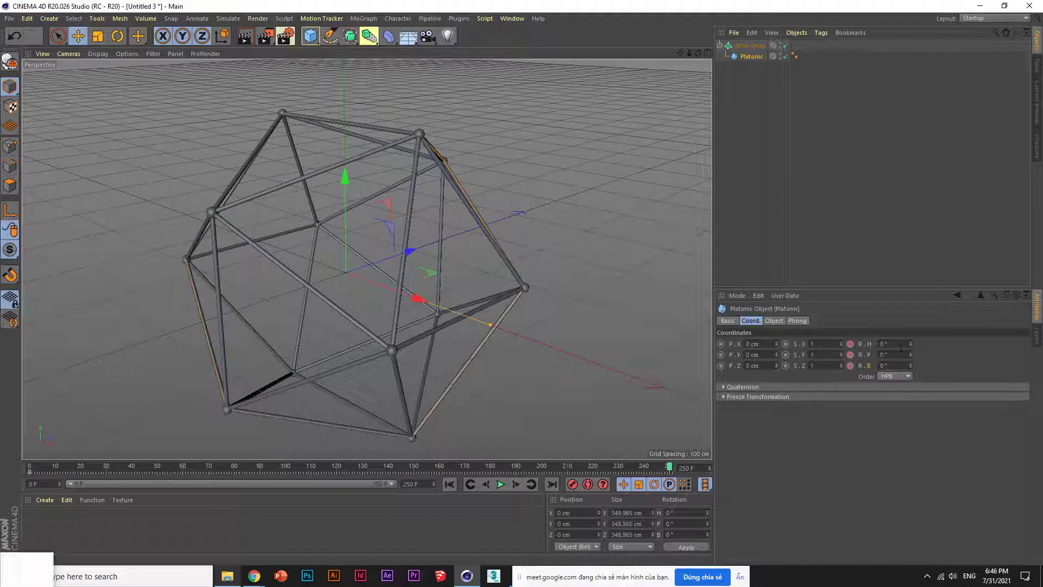
{"action": "left_click", "coordinate": [893, 344]}
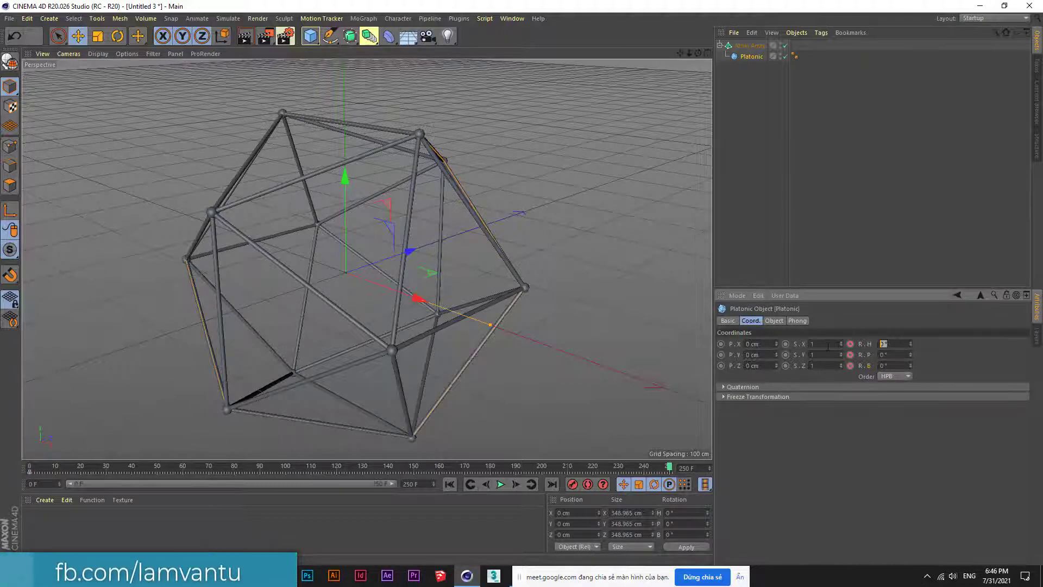
{"action": "type", "text": "3"}
{"action": "key", "text": "Escape"}
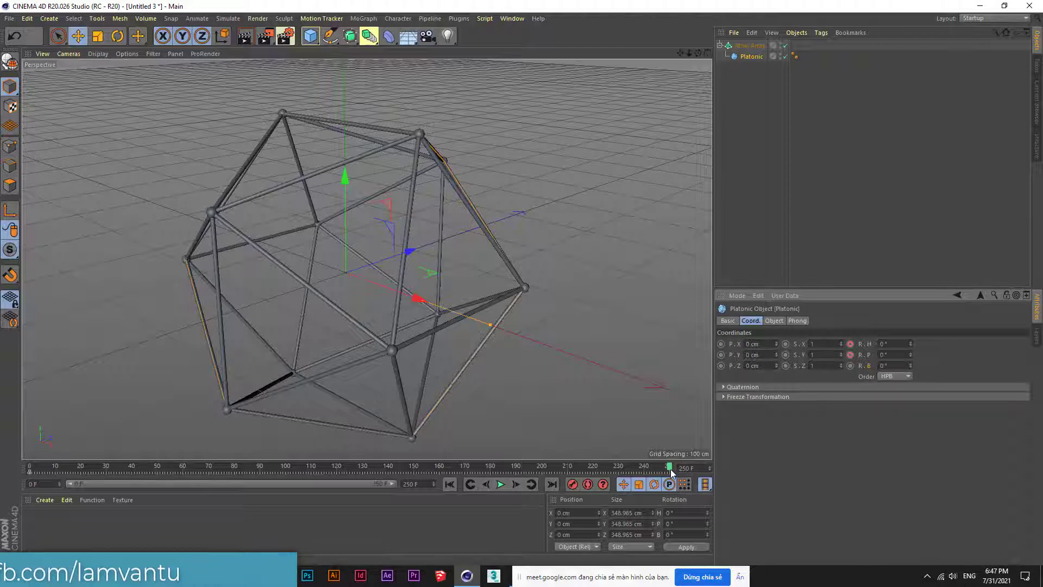
{"action": "left_click", "coordinate": [32, 467]}
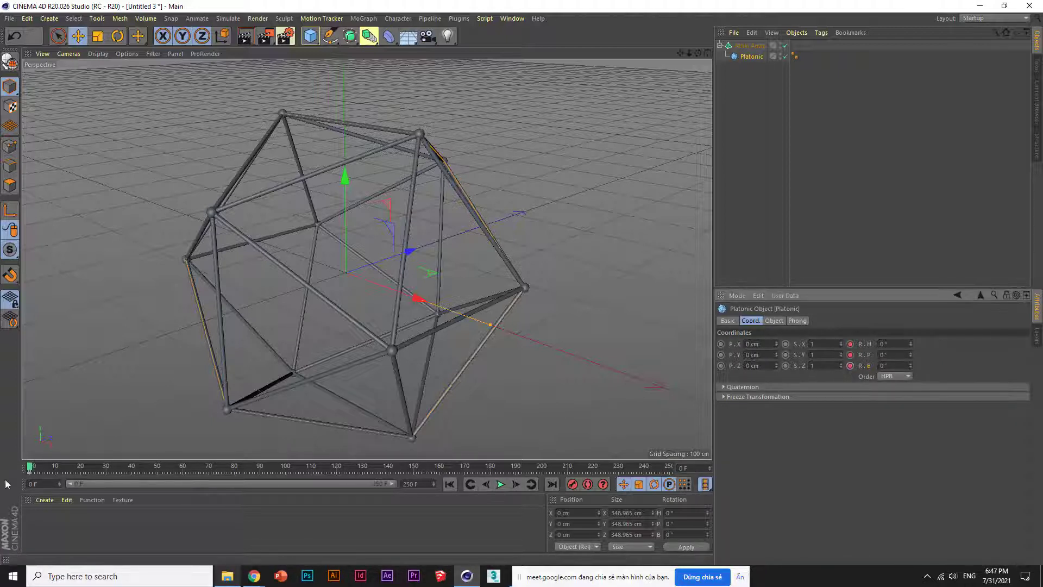
{"action": "left_click", "coordinate": [183, 468]}
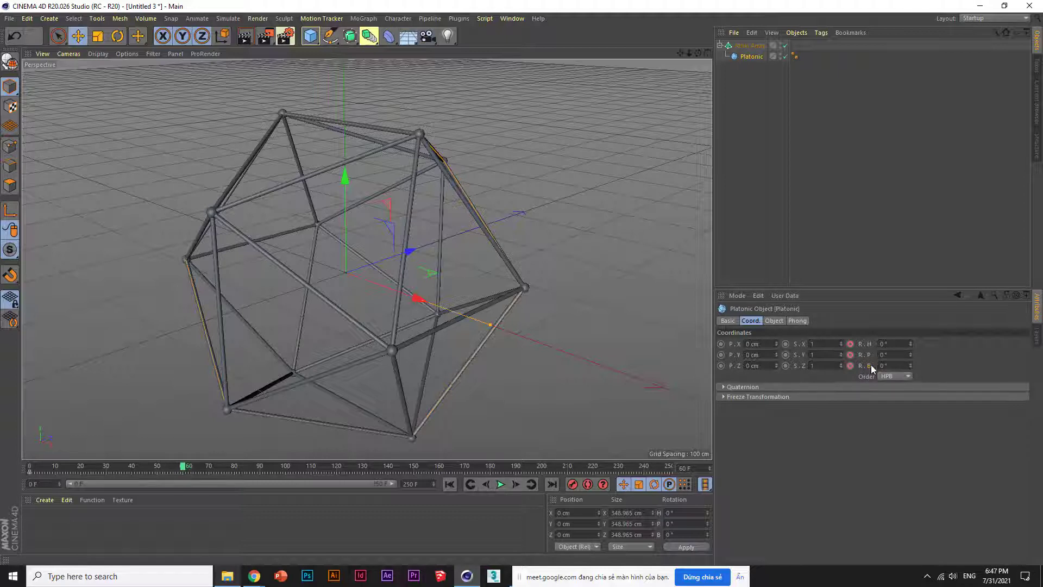
{"action": "left_click", "coordinate": [900, 343]}
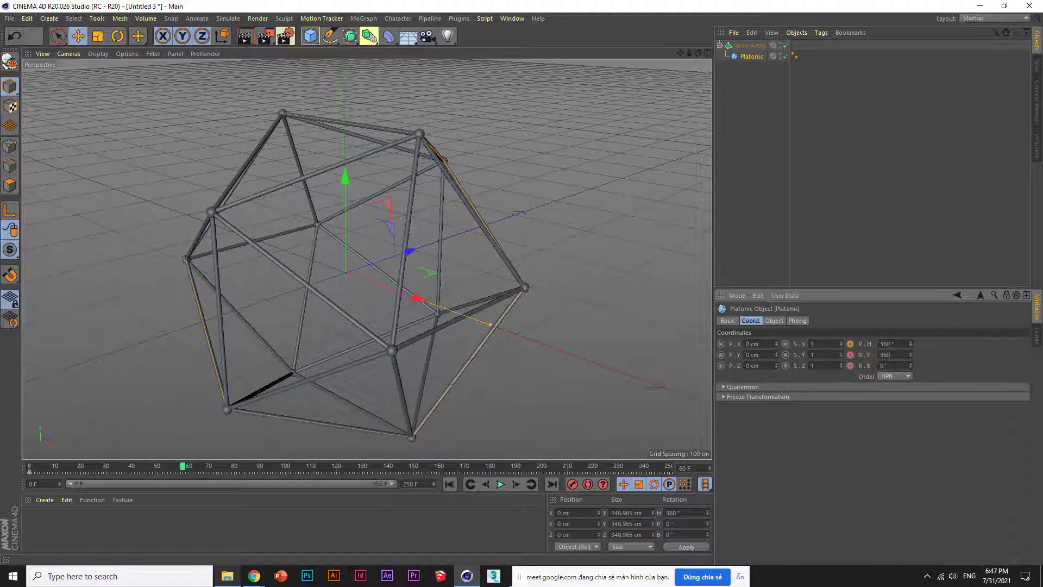
{"action": "type", "text": "360"}
{"action": "key", "text": "Return"}
Step: Play the spin from frame 0 to preview it, then scrub past frame 100
{"action": "left_click", "coordinate": [449, 484]}
{"action": "left_click", "coordinate": [498, 485]}
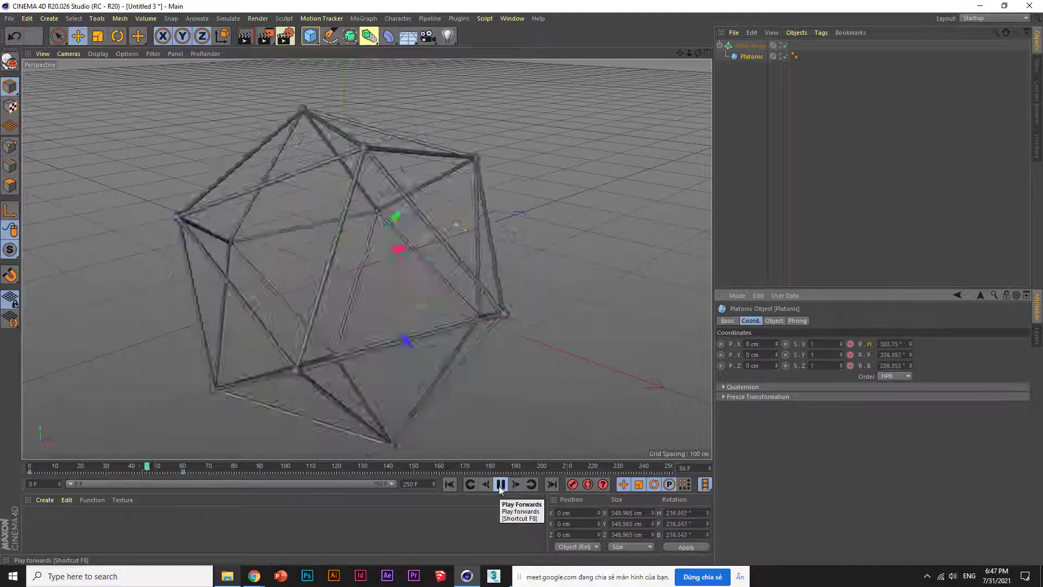
{"action": "left_click", "coordinate": [500, 485]}
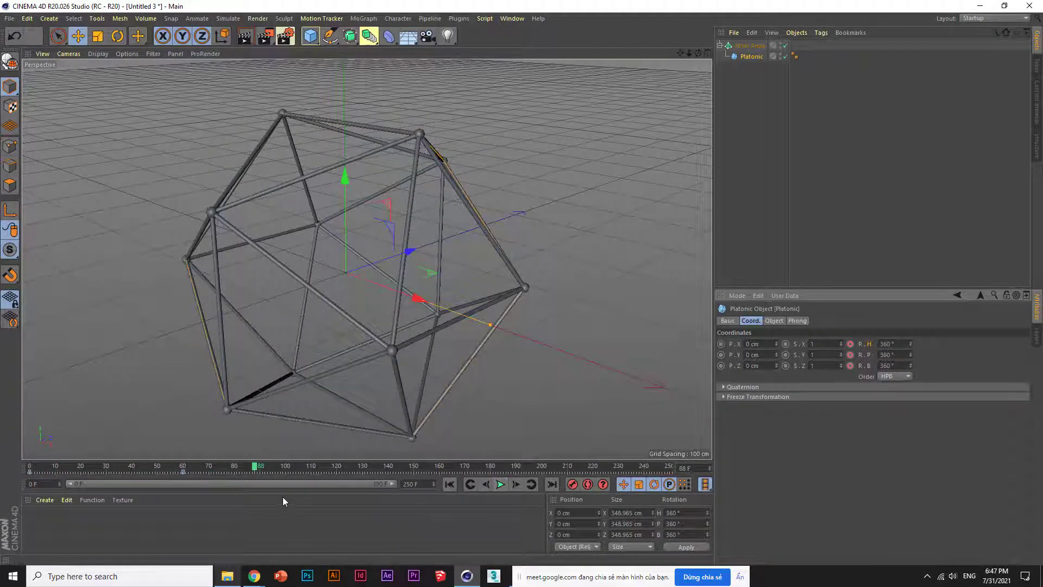
{"action": "left_click", "coordinate": [286, 468]}
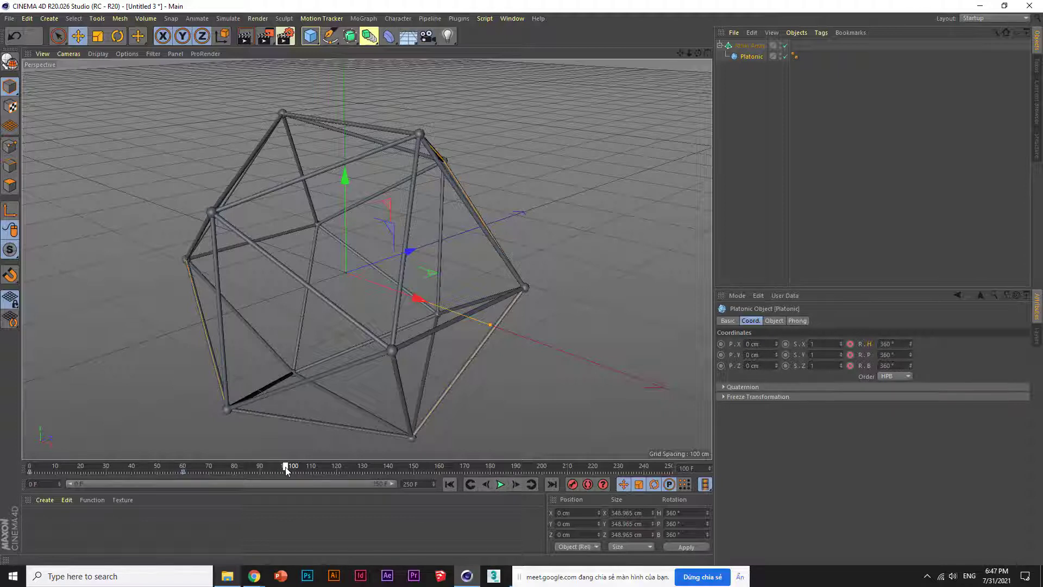
{"action": "left_click_drag", "start_coordinate": [284, 467], "coordinate": [397, 474]}
{"action": "scroll", "coordinate": [565, 260], "scroll_direction": "down", "scroll_amount": 3}
Step: Add a 200 cm sphere, move it beside the icosahedron, and go to frame 100
{"action": "scroll", "coordinate": [565, 259], "scroll_direction": "down", "scroll_amount": 2}
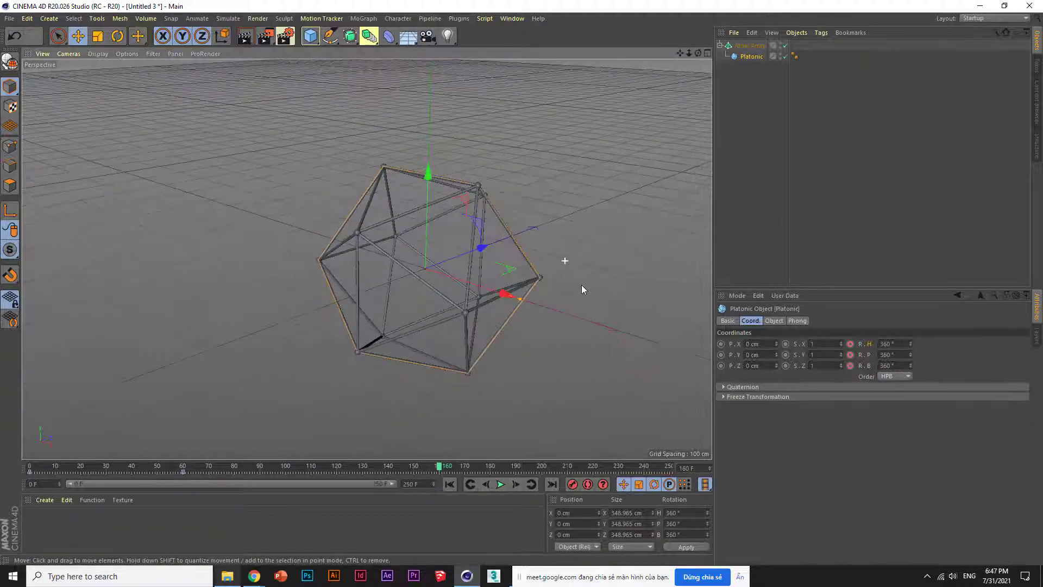
{"action": "middle_click_drag", "start_coordinate": [581, 288], "coordinate": [300, 322], "text": "alt"}
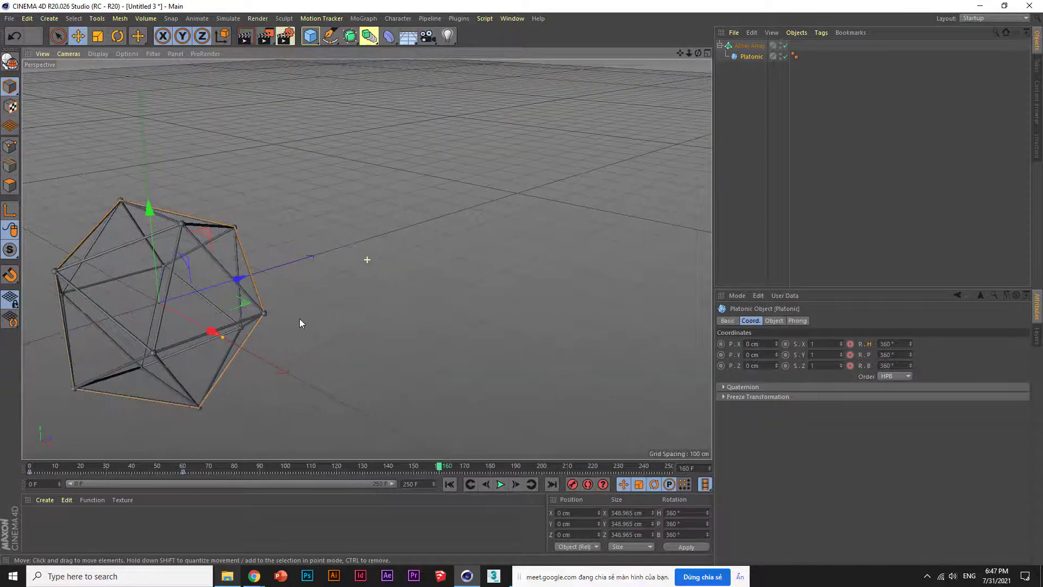
{"action": "left_click", "coordinate": [310, 42]}
{"action": "left_click", "coordinate": [515, 75]}
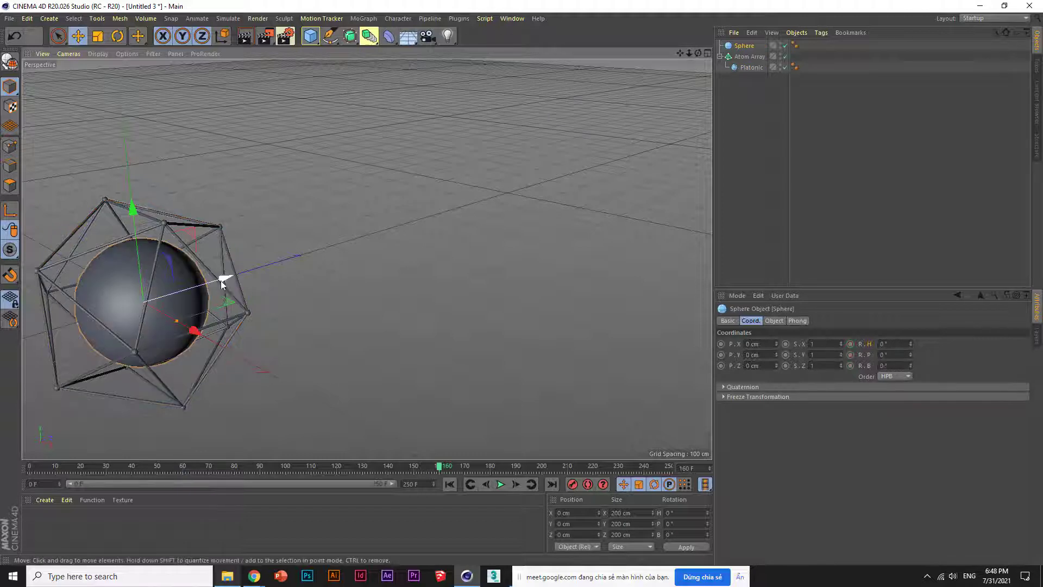
{"action": "mouse_move", "coordinate": [225, 279]}
{"action": "left_mouse_down"}
{"action": "mouse_move", "coordinate": [577, 195]}
{"action": "mouse_move", "coordinate": [668, 188]}
{"action": "mouse_move", "coordinate": [706, 198]}
{"action": "left_mouse_up"}
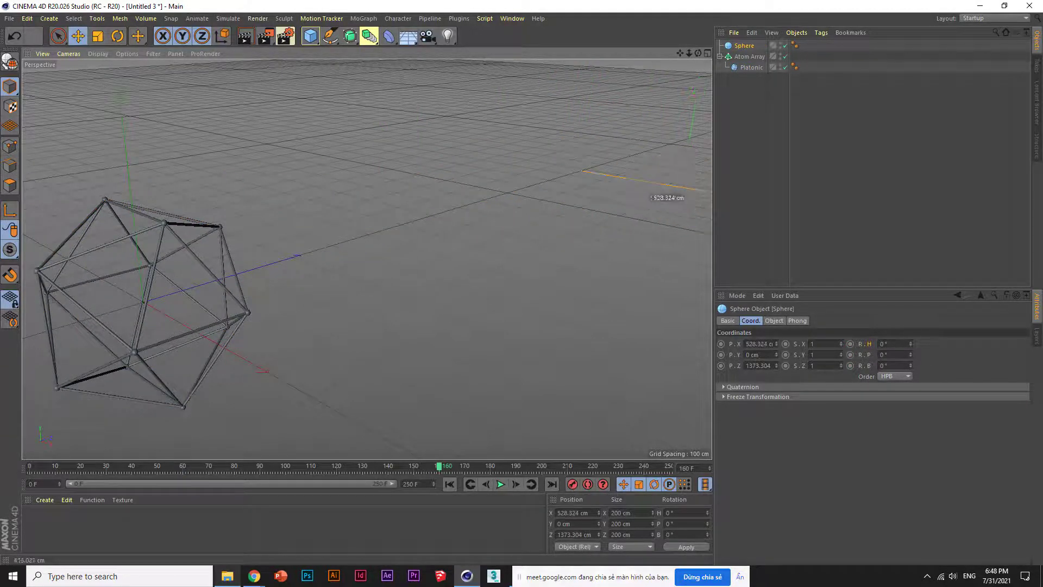
{"action": "key", "text": "o"}
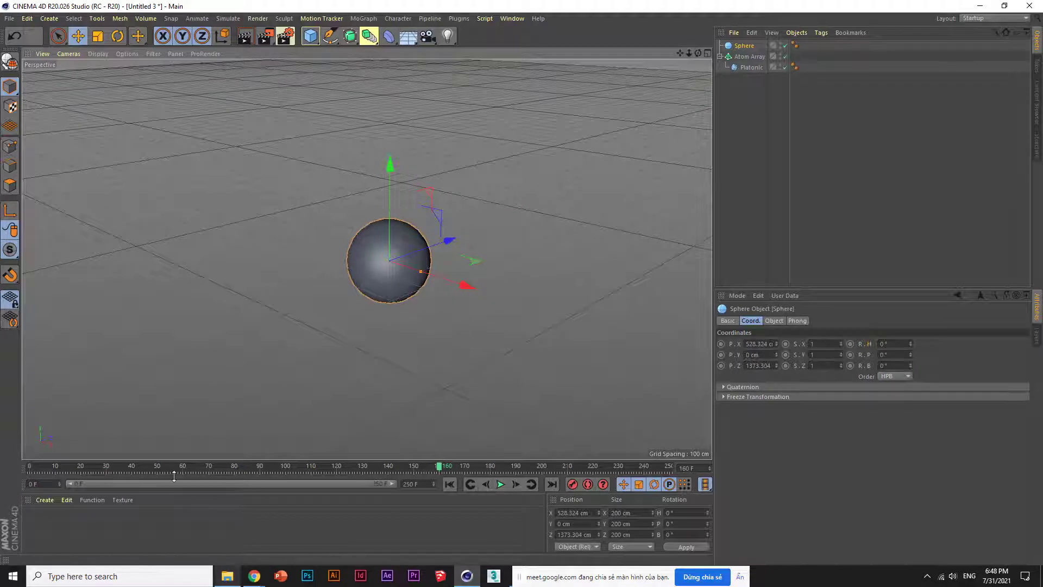
{"action": "left_click", "coordinate": [285, 468]}
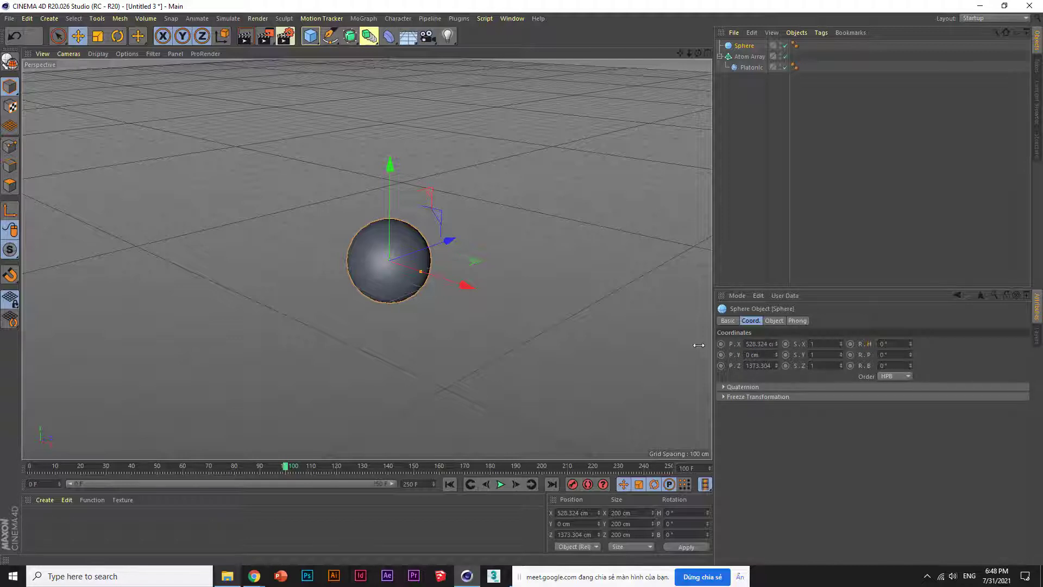
Step: With Autokeying, keyframe the sphere growing to about 398 cm at a later frame
{"action": "left_click", "coordinate": [588, 486]}
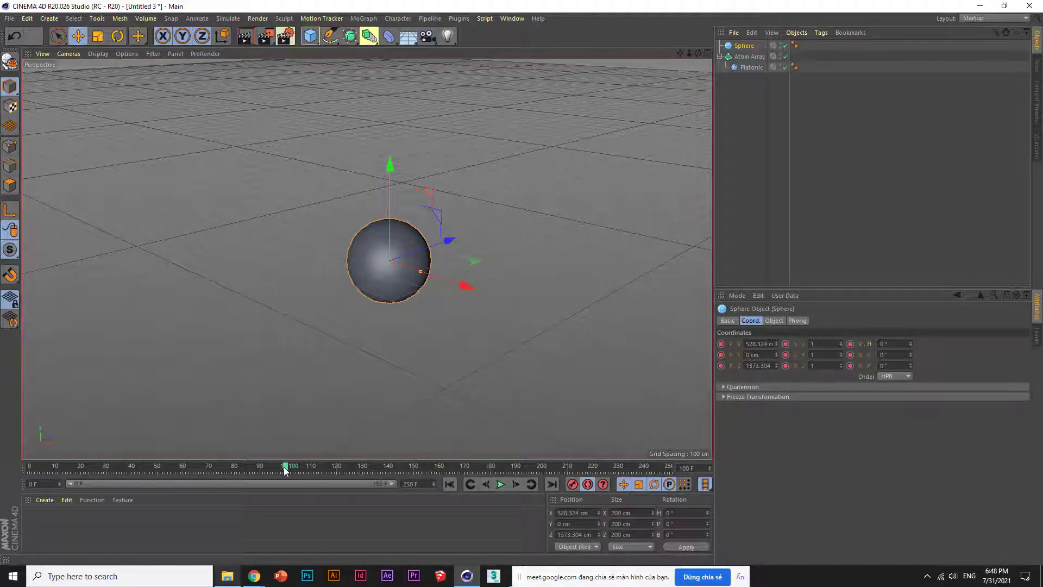
{"action": "left_click_drag", "start_coordinate": [284, 470], "coordinate": [343, 471]}
{"action": "left_click_drag", "start_coordinate": [421, 270], "coordinate": [456, 280]}
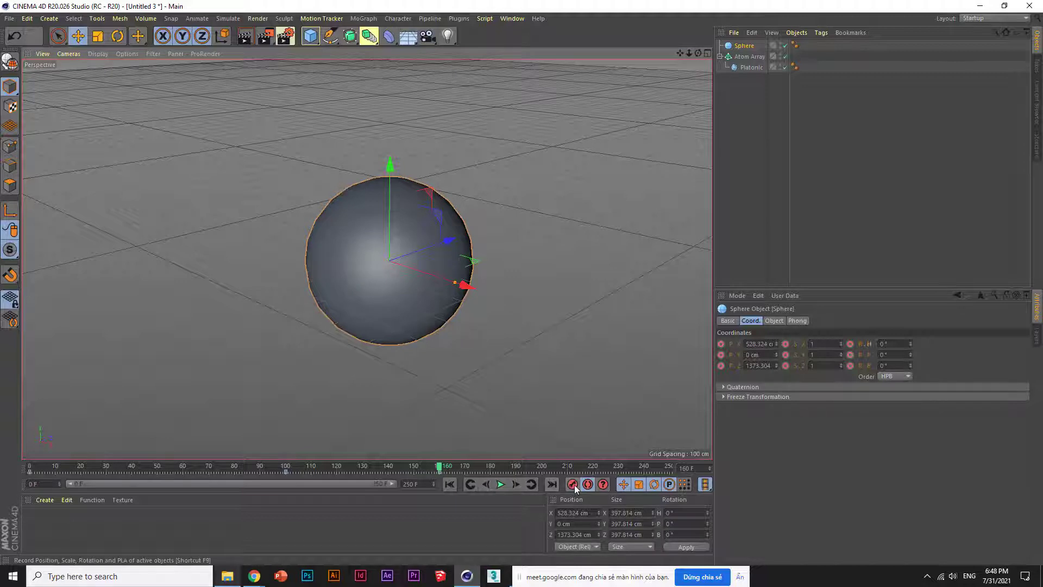
{"action": "left_click", "coordinate": [590, 487]}
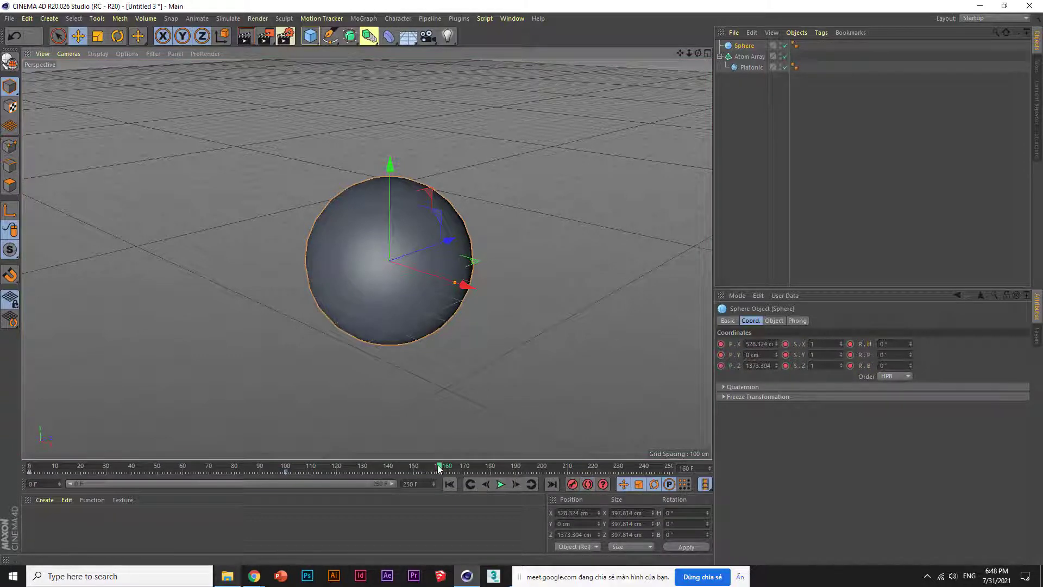
{"action": "mouse_move", "coordinate": [439, 468]}
{"action": "left_mouse_down"}
{"action": "mouse_move", "coordinate": [276, 472]}
{"action": "mouse_move", "coordinate": [444, 477]}
{"action": "mouse_move", "coordinate": [284, 473]}
{"action": "left_mouse_up"}
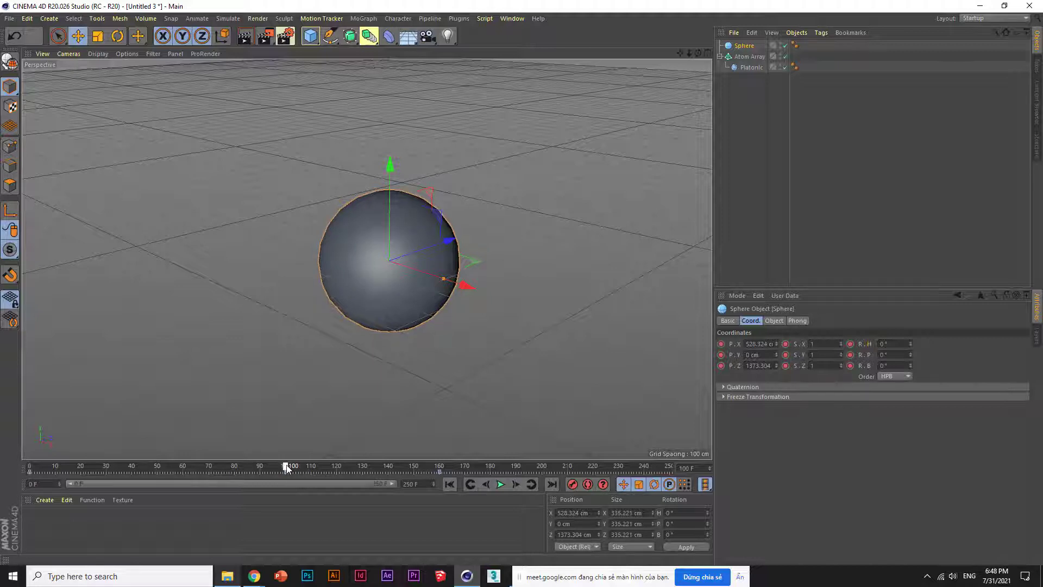
Step: Autokey the sphere rising about 210 cm at frame 160, then return to start
{"action": "left_click", "coordinate": [588, 484]}
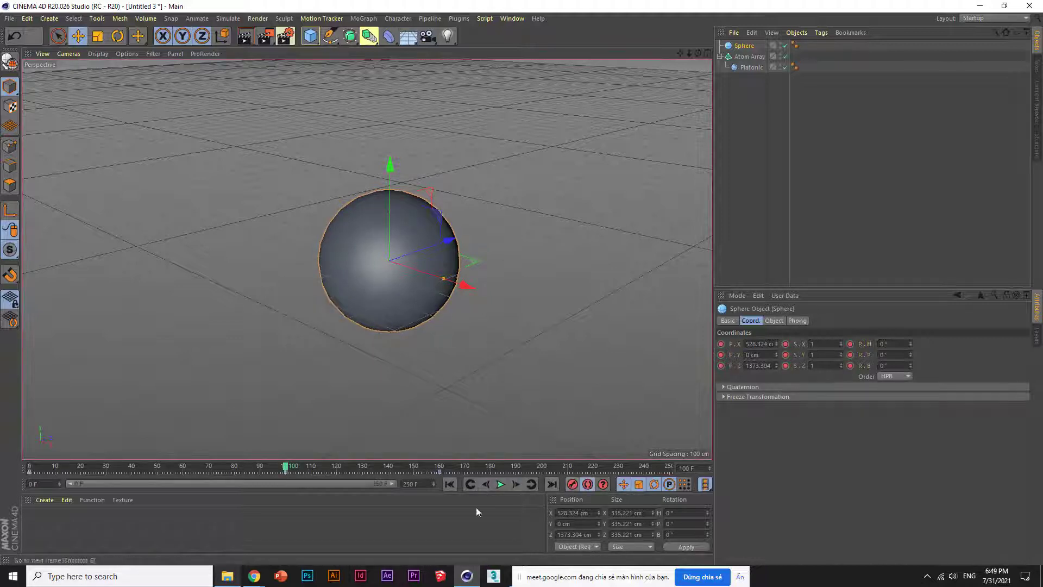
{"action": "left_click", "coordinate": [440, 471]}
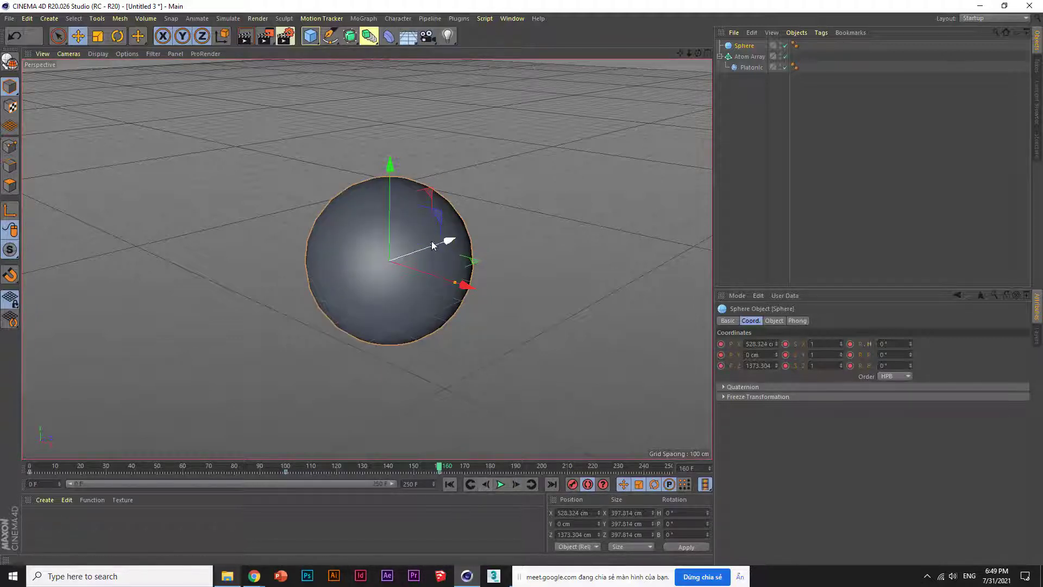
{"action": "left_click_drag", "start_coordinate": [391, 193], "coordinate": [376, 87]}
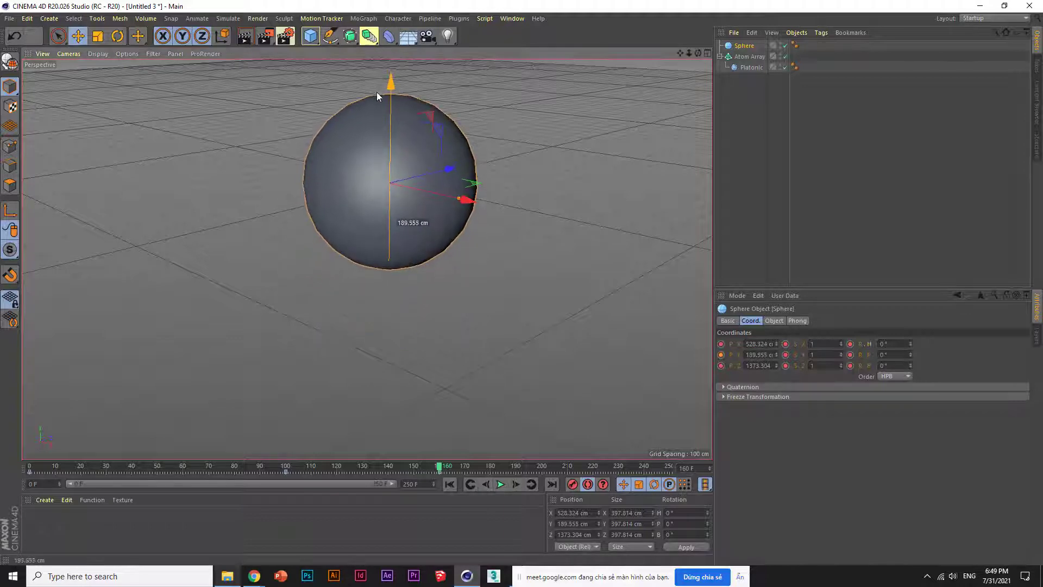
{"action": "left_click", "coordinate": [572, 484]}
{"action": "left_click", "coordinate": [449, 484]}
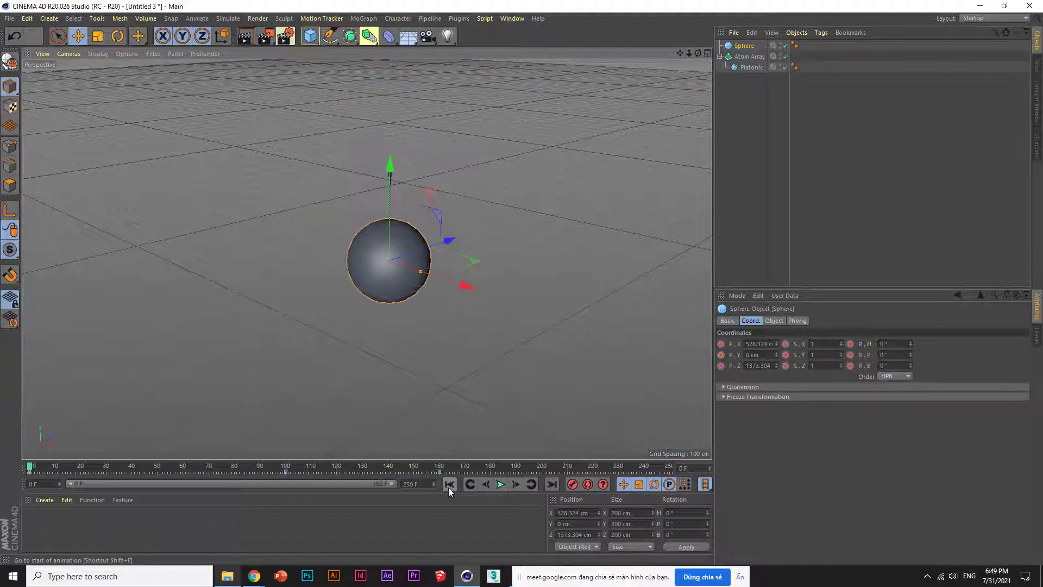
Step: Delete the sphere's frame-0 radius keyframe so it stays 397.814 cm, previewing playback
{"action": "left_click", "coordinate": [501, 484]}
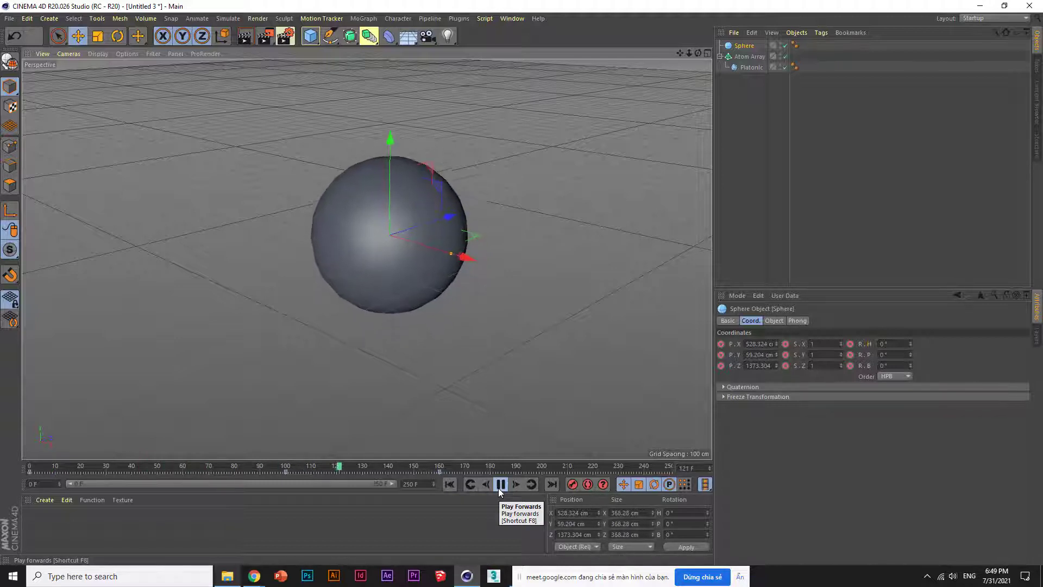
{"action": "left_click", "coordinate": [461, 468]}
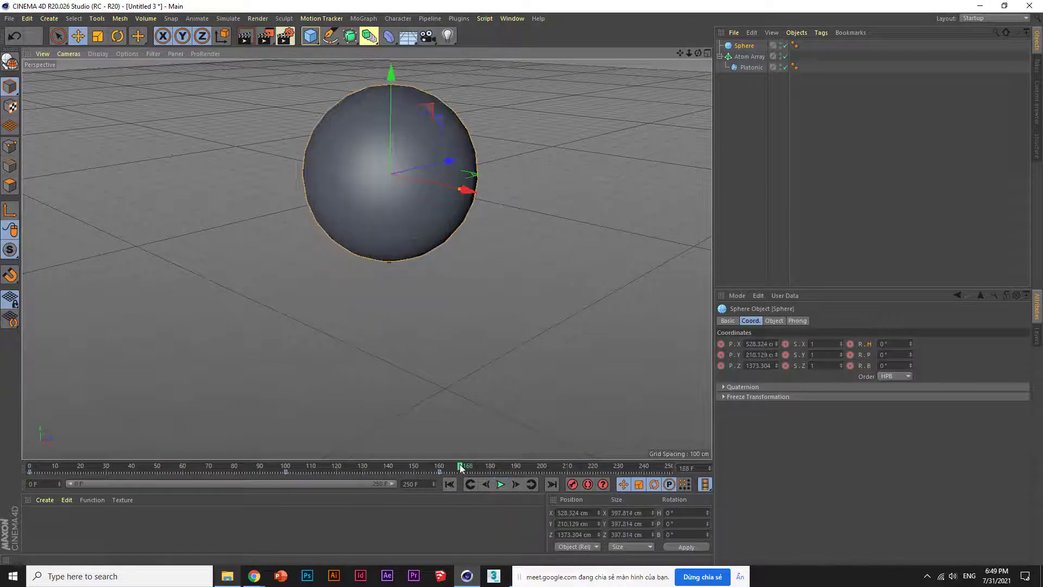
{"action": "left_click", "coordinate": [29, 472]}
{"action": "right_click", "coordinate": [28, 471]}
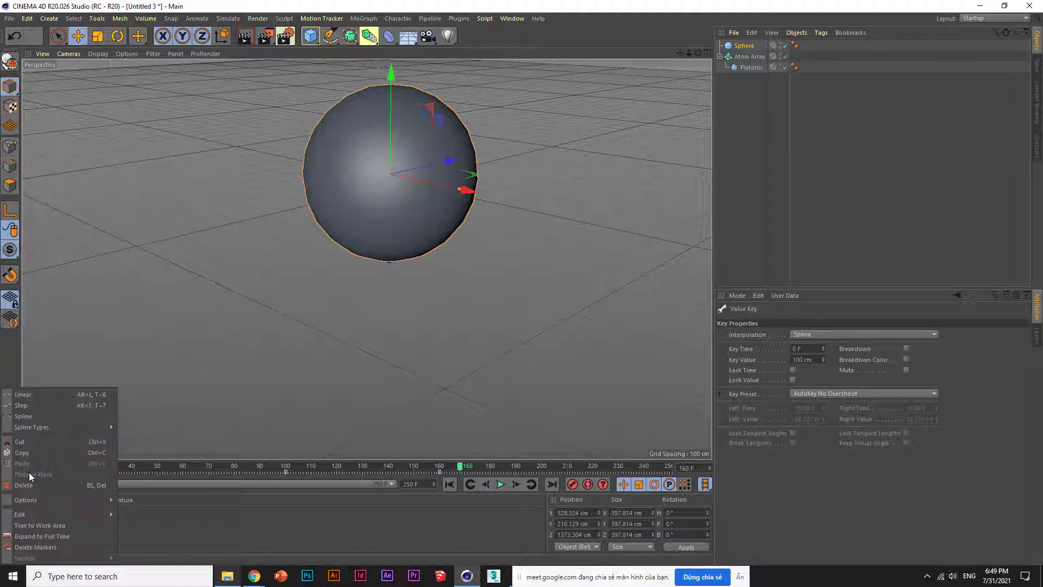
{"action": "left_click", "coordinate": [45, 484]}
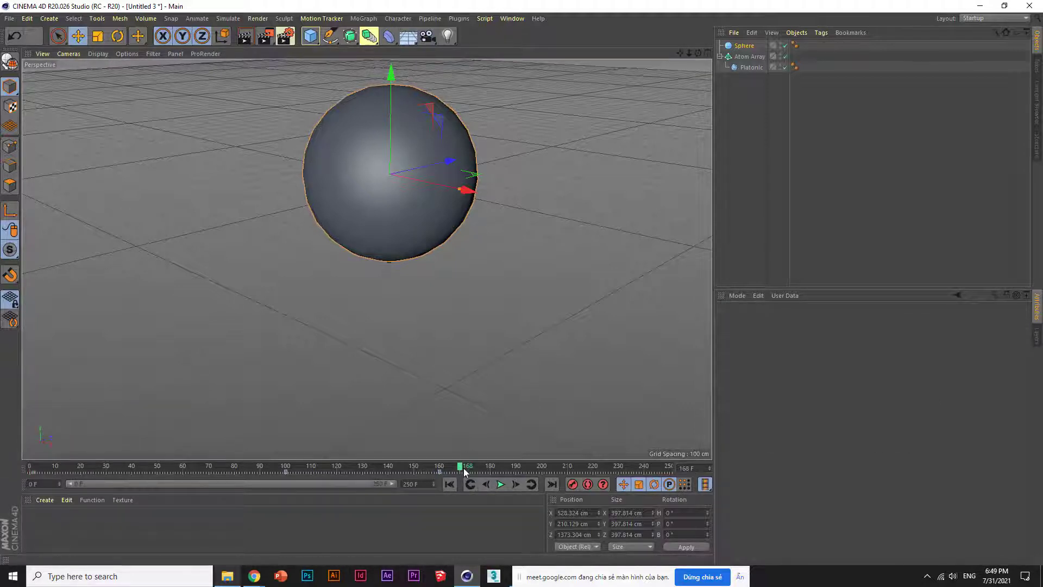
{"action": "left_click", "coordinate": [500, 484]}
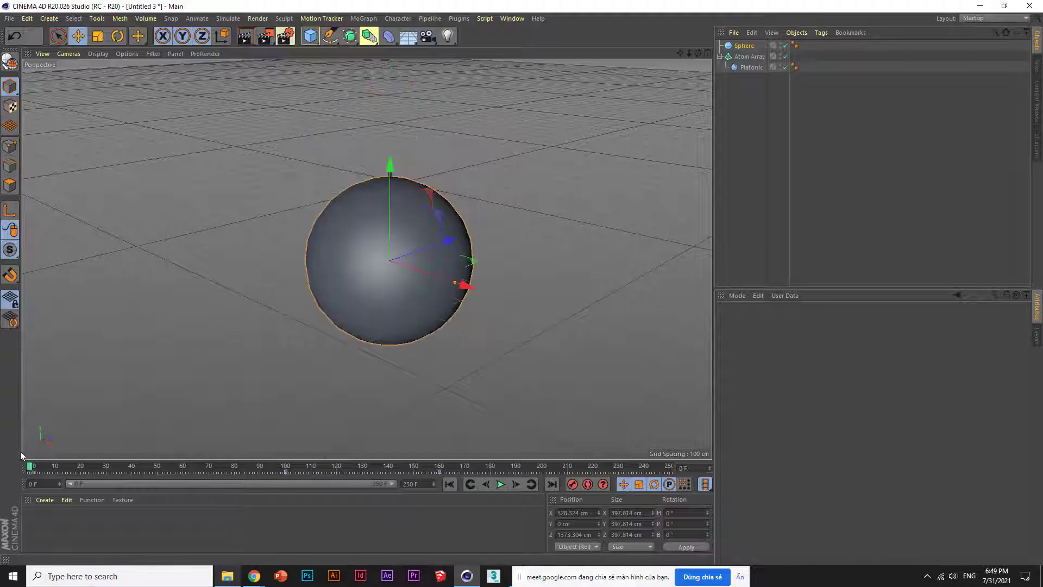
Step: Place the sphere inside a new Atom Array.1 cage at frame 0
{"action": "left_click", "coordinate": [500, 483]}
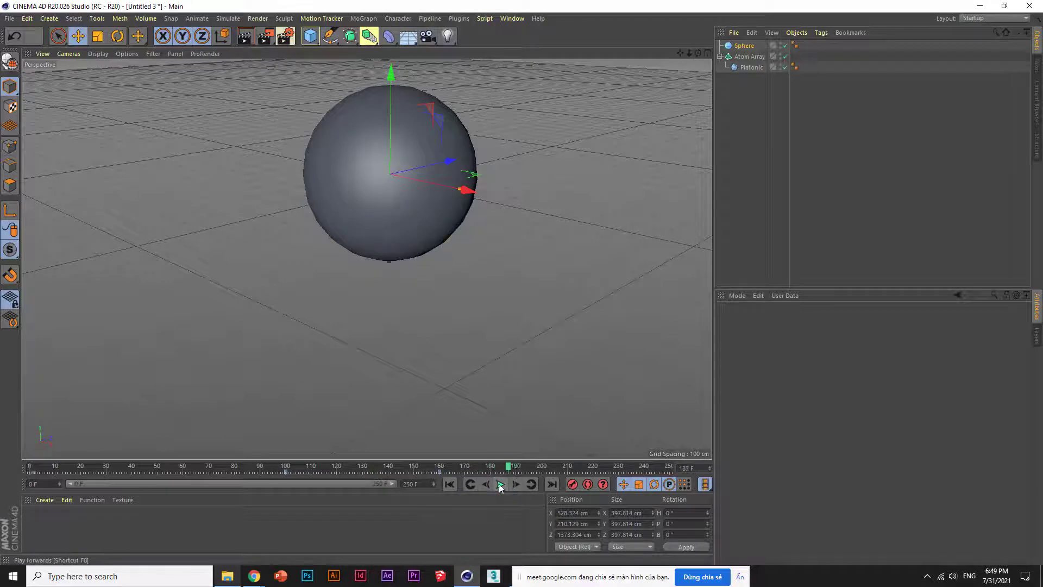
{"action": "left_click", "coordinate": [449, 484]}
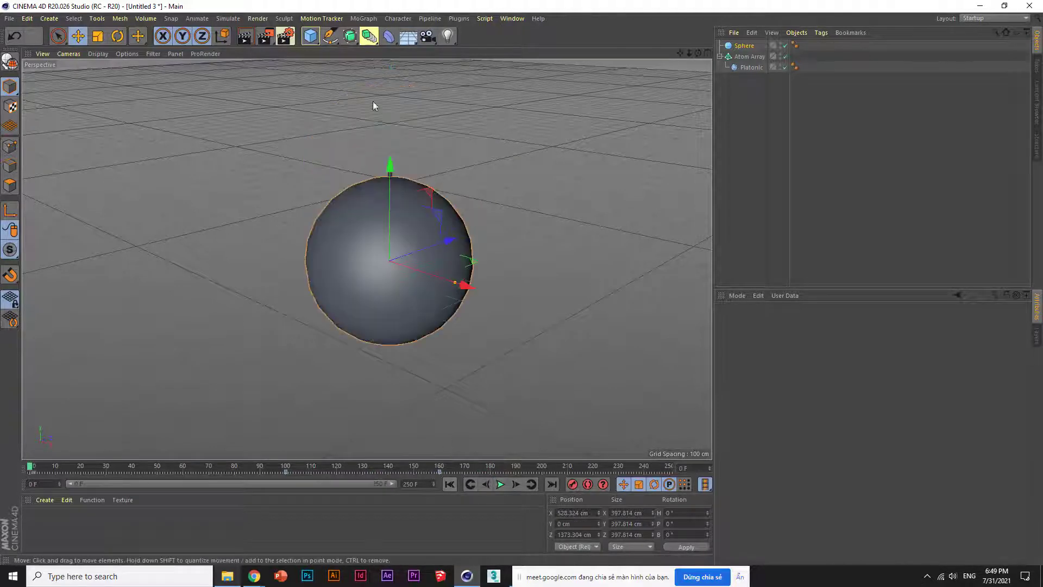
{"action": "left_click_drag", "start_coordinate": [374, 41], "coordinate": [481, 51]}
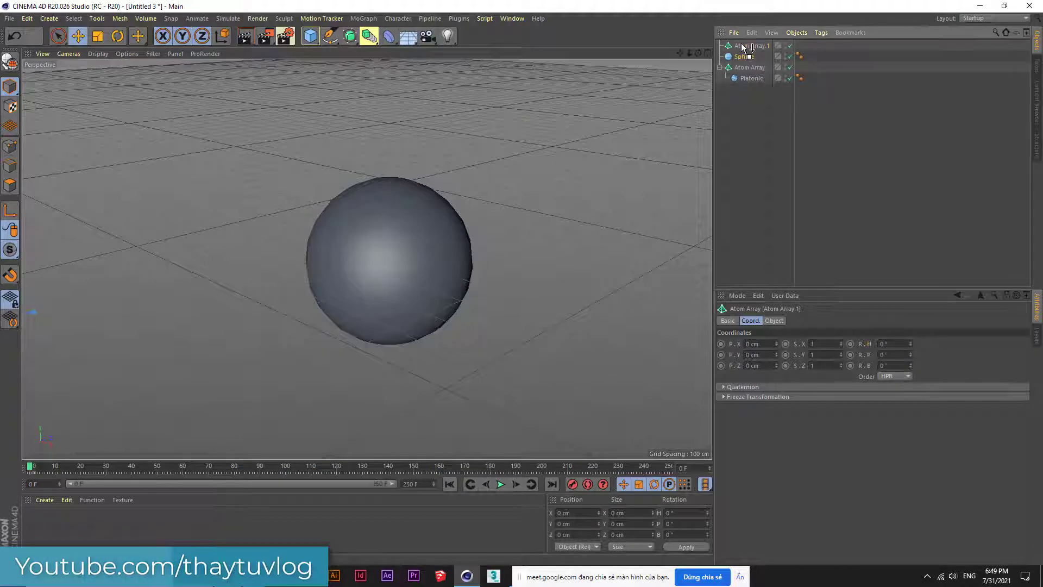
{"action": "left_click_drag", "start_coordinate": [741, 58], "coordinate": [743, 48]}
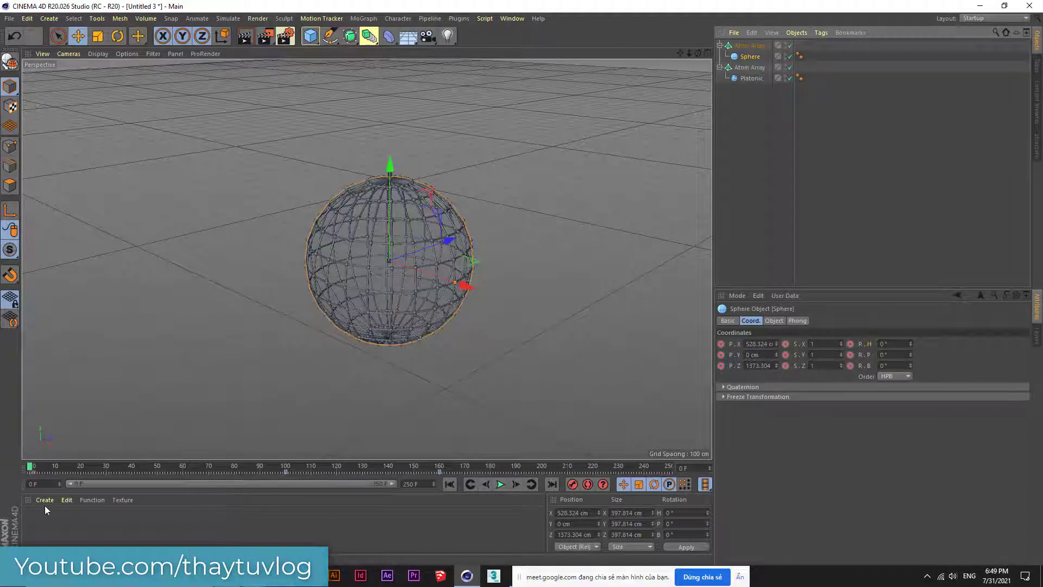
Step: Create yellow material Mat with a 15% Reflection (Legacy) layer and apply it to Atom Array.1
{"action": "double_click", "coordinate": [59, 519]}
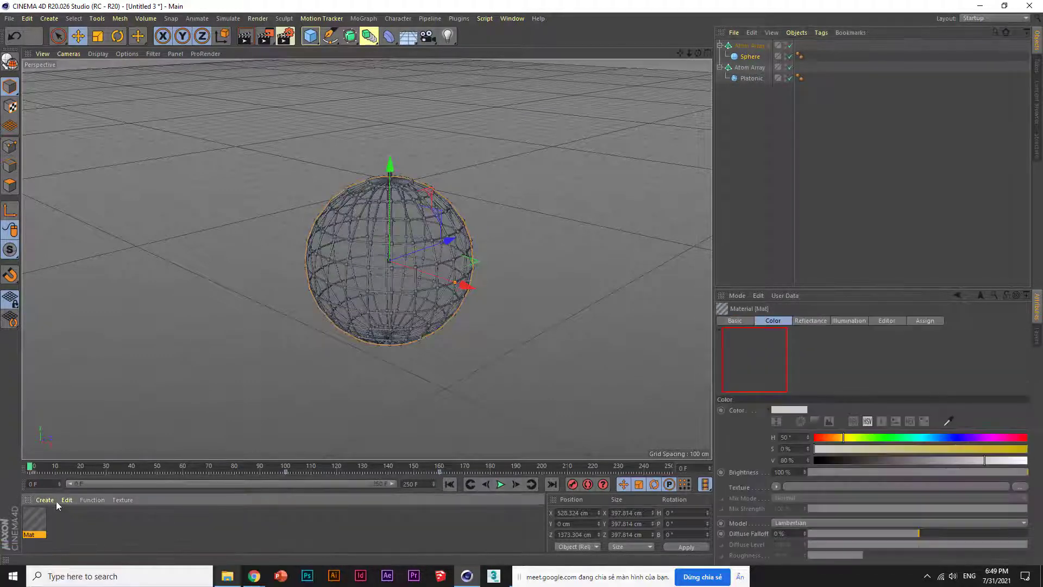
{"action": "double_click", "coordinate": [31, 522]}
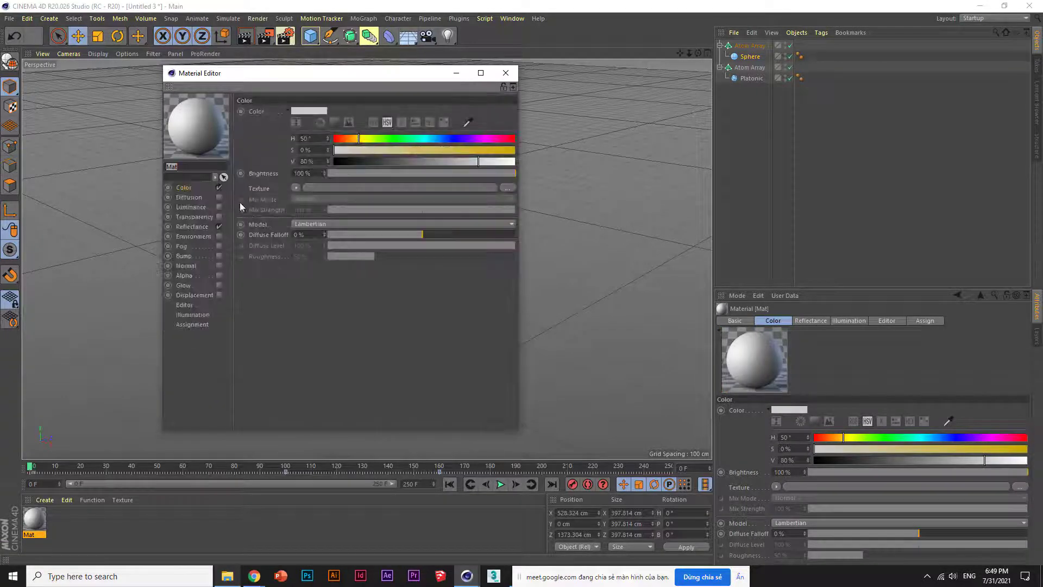
{"action": "left_click", "coordinate": [348, 144]}
{"action": "left_click", "coordinate": [210, 226]}
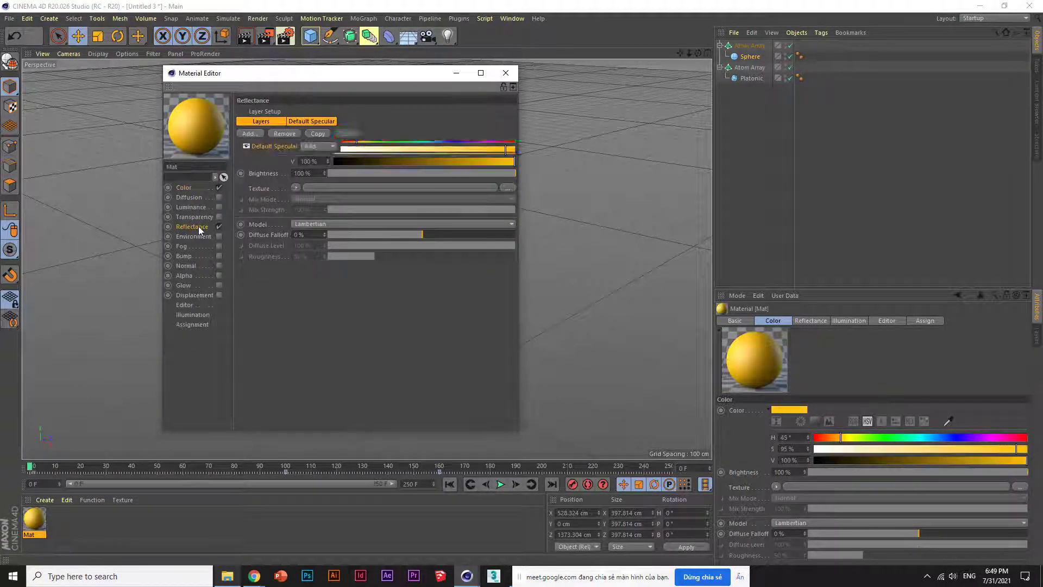
{"action": "left_click", "coordinate": [250, 134]}
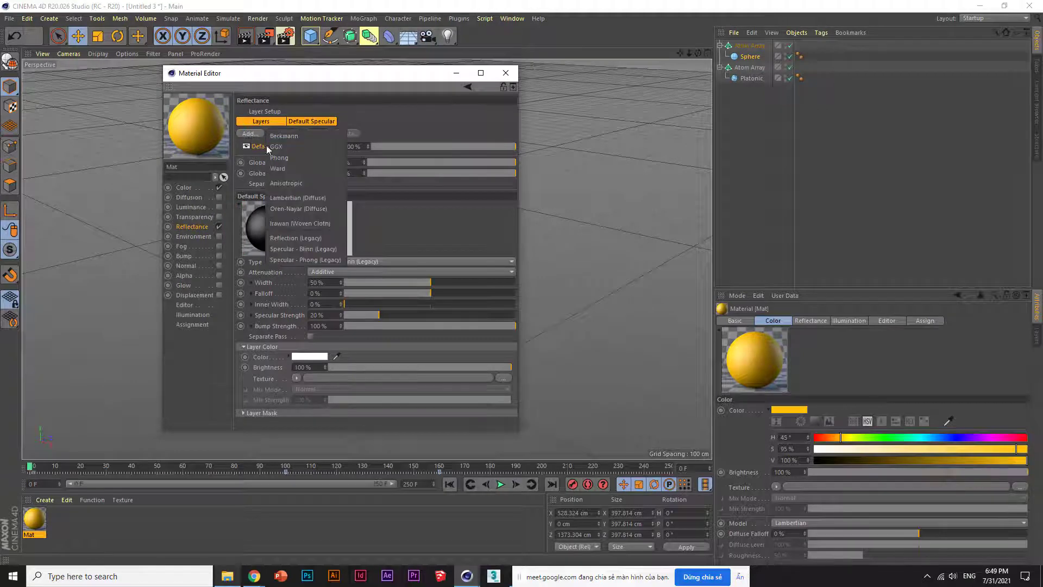
{"action": "left_click", "coordinate": [288, 239]}
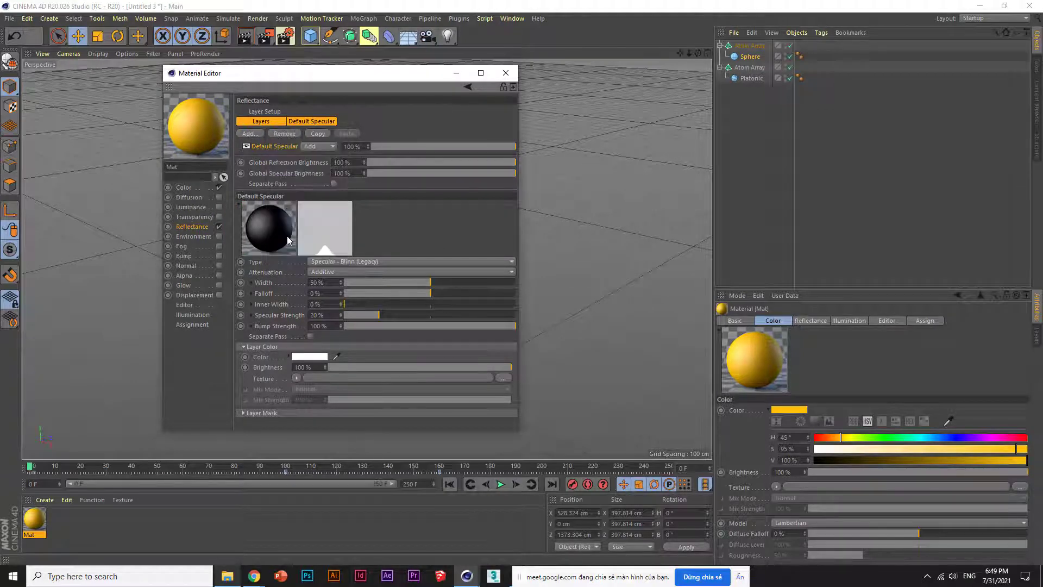
{"action": "left_click", "coordinate": [399, 175]}
{"action": "left_click_drag", "start_coordinate": [399, 177], "coordinate": [392, 177]}
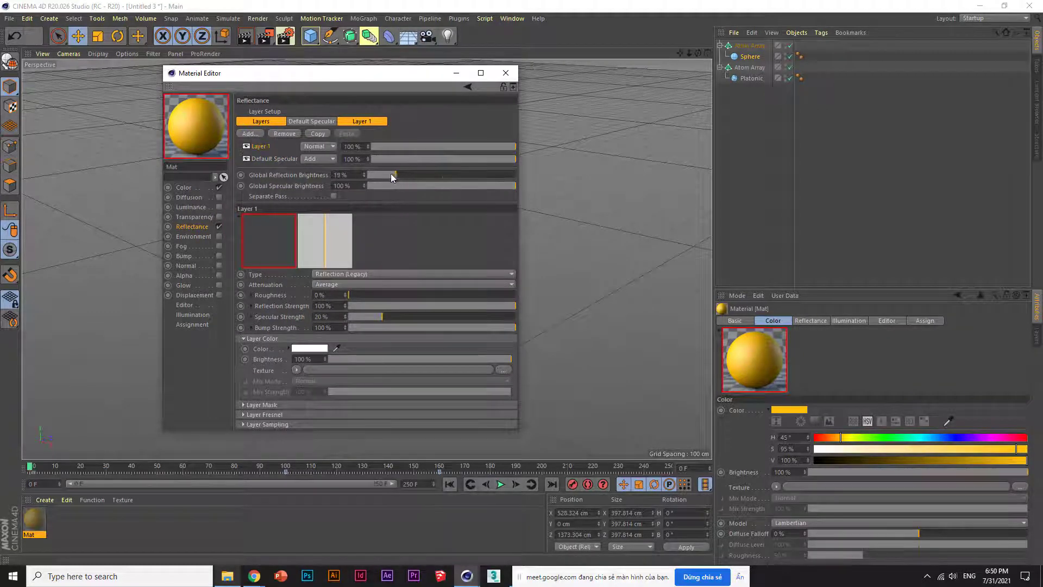
{"action": "left_click", "coordinate": [506, 72]}
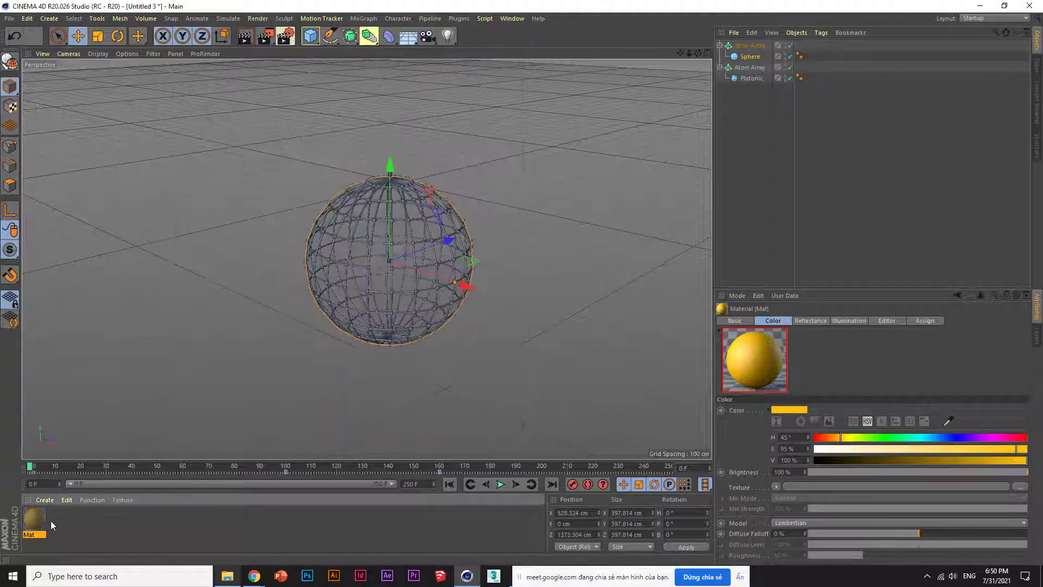
{"action": "left_click_drag", "start_coordinate": [34, 519], "coordinate": [39, 512]}
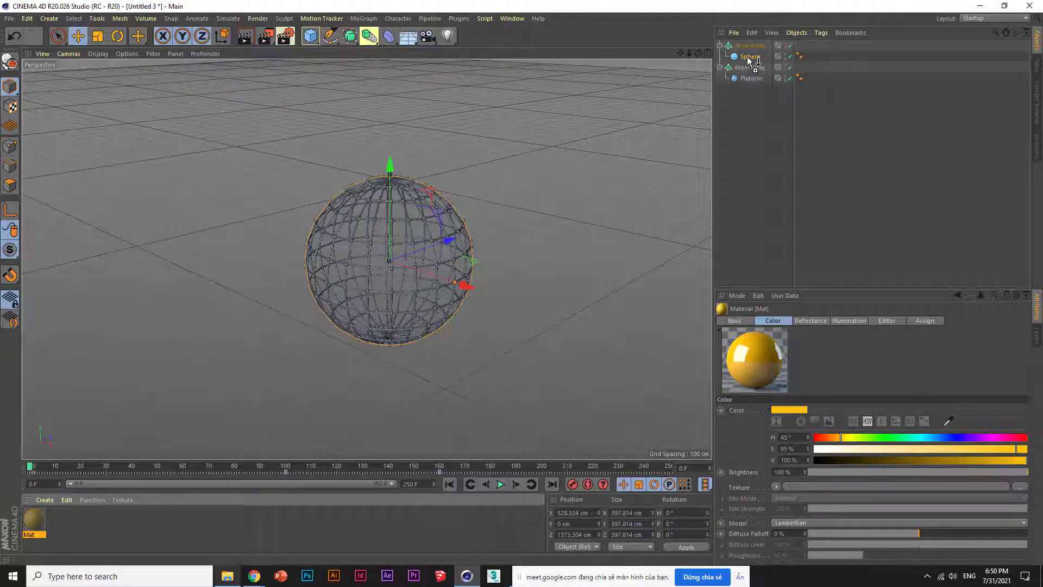
{"action": "left_click_drag", "start_coordinate": [608, 149], "coordinate": [752, 46]}
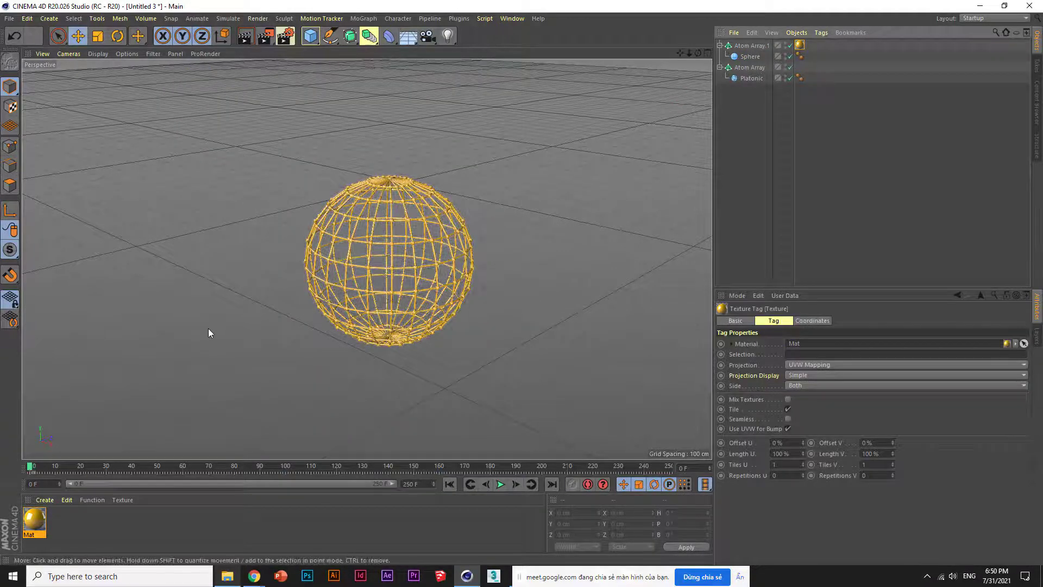
Step: Create a second material, Mat.1, and set its colour to blue (Hue 205°)
{"action": "scroll", "coordinate": [208, 328], "scroll_direction": "down", "scroll_amount": 2}
{"action": "double_click", "coordinate": [82, 523]}
{"action": "double_click", "coordinate": [61, 518]}
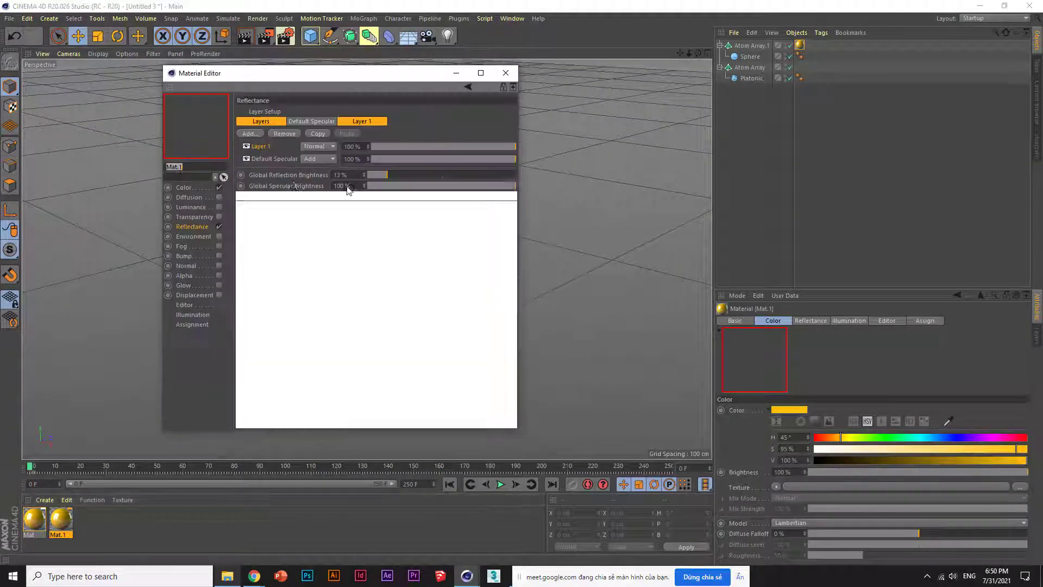
{"action": "left_click", "coordinate": [183, 187]}
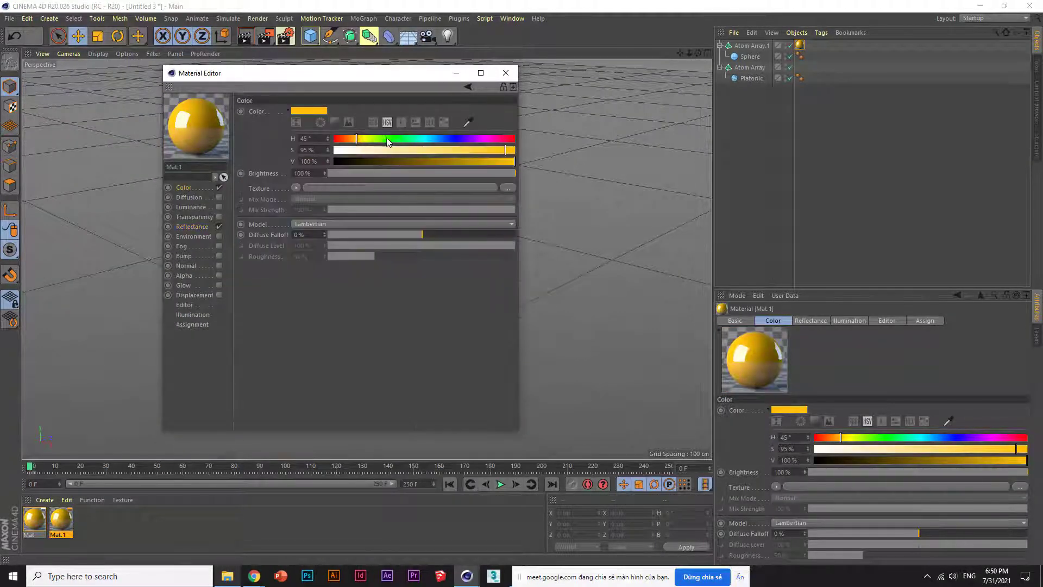
{"action": "left_click", "coordinate": [437, 137]}
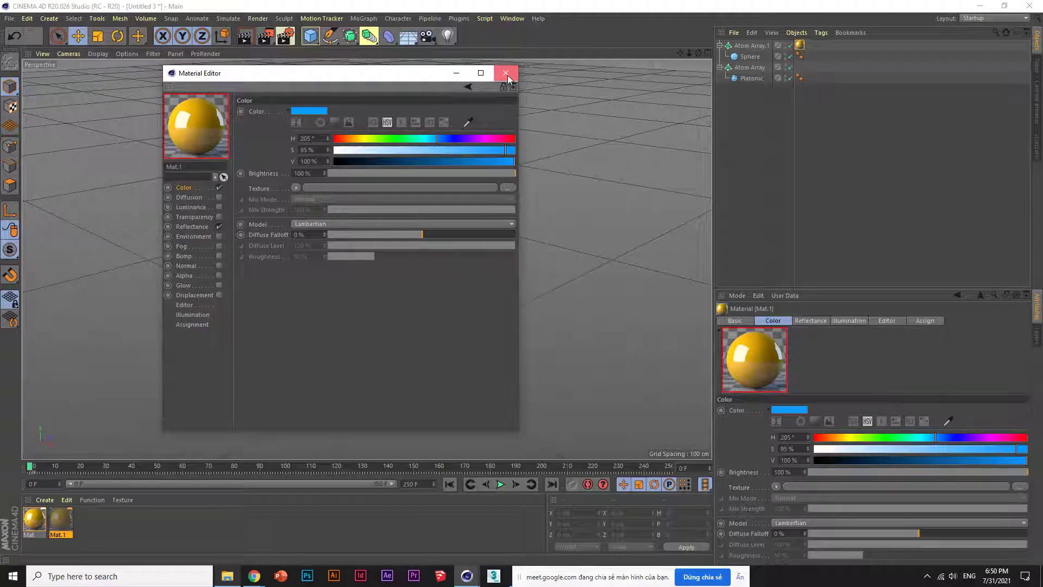
{"action": "left_click", "coordinate": [505, 73]}
Step: Drag the blue Mat.1 toward the icosahedron's Atom Array in the Object Manager
{"action": "scroll", "coordinate": [277, 330], "scroll_direction": "down", "scroll_amount": 2}
{"action": "scroll", "coordinate": [262, 330], "scroll_direction": "down", "scroll_amount": 2}
{"action": "left_click_drag", "start_coordinate": [263, 331], "coordinate": [294, 315], "text": "alt"}
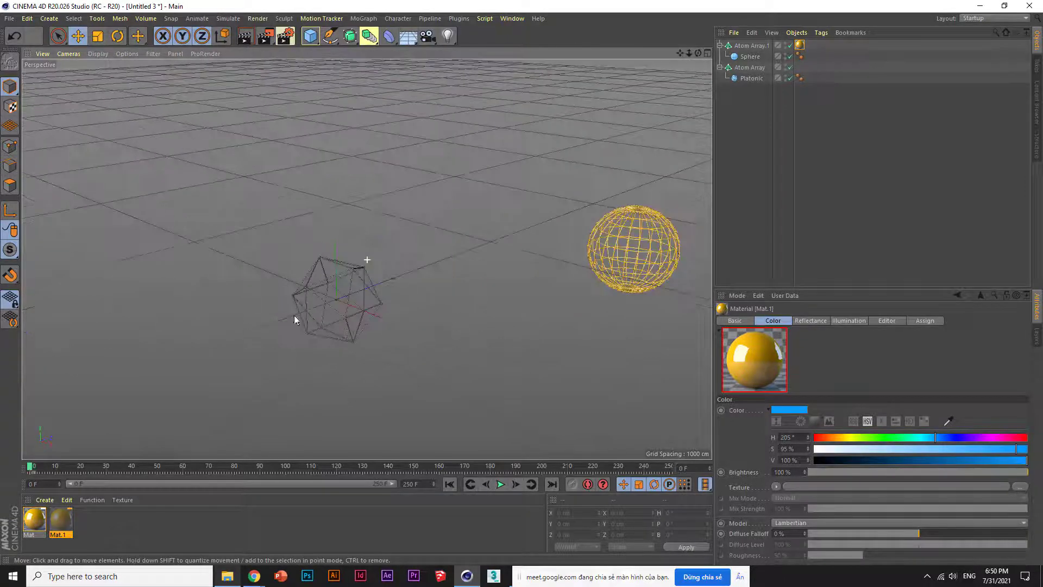
{"action": "left_click", "coordinate": [319, 290]}
{"action": "left_click_drag", "start_coordinate": [61, 518], "coordinate": [217, 431]}
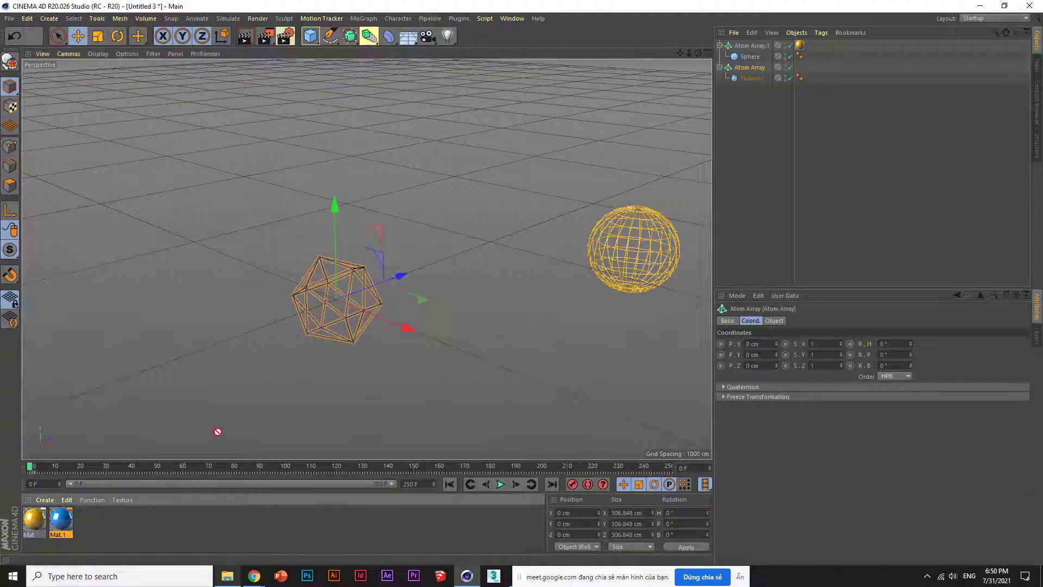
{"action": "left_click_drag", "start_coordinate": [768, 83], "coordinate": [756, 68]}
Step: Drop Mat.1 onto Atom Array, preview playback, and park the playhead at frame 98
{"action": "left_click", "coordinate": [530, 194]}
{"action": "scroll", "coordinate": [531, 194], "scroll_direction": "up", "scroll_amount": 3}
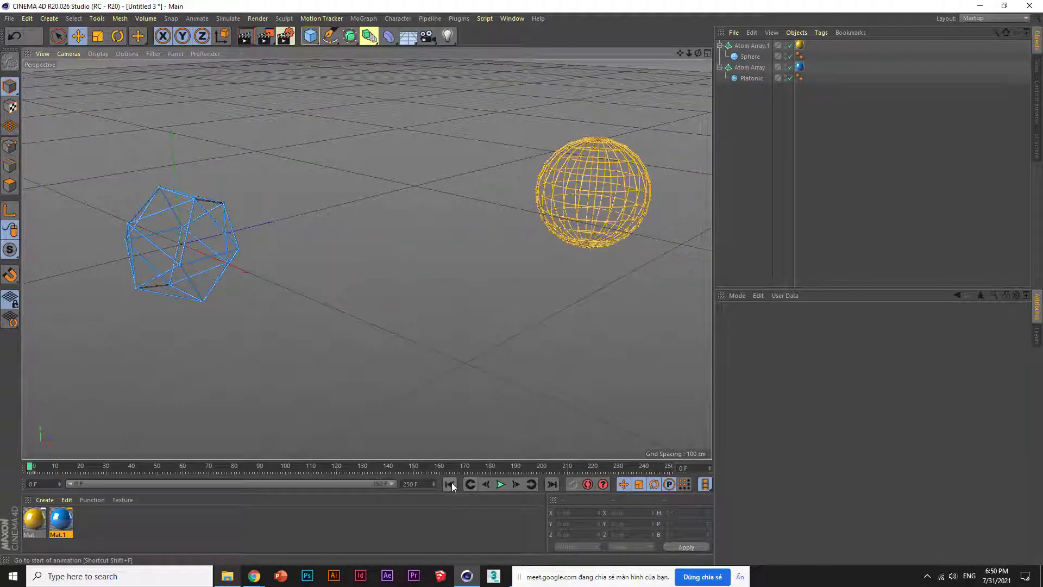
{"action": "left_click", "coordinate": [498, 485]}
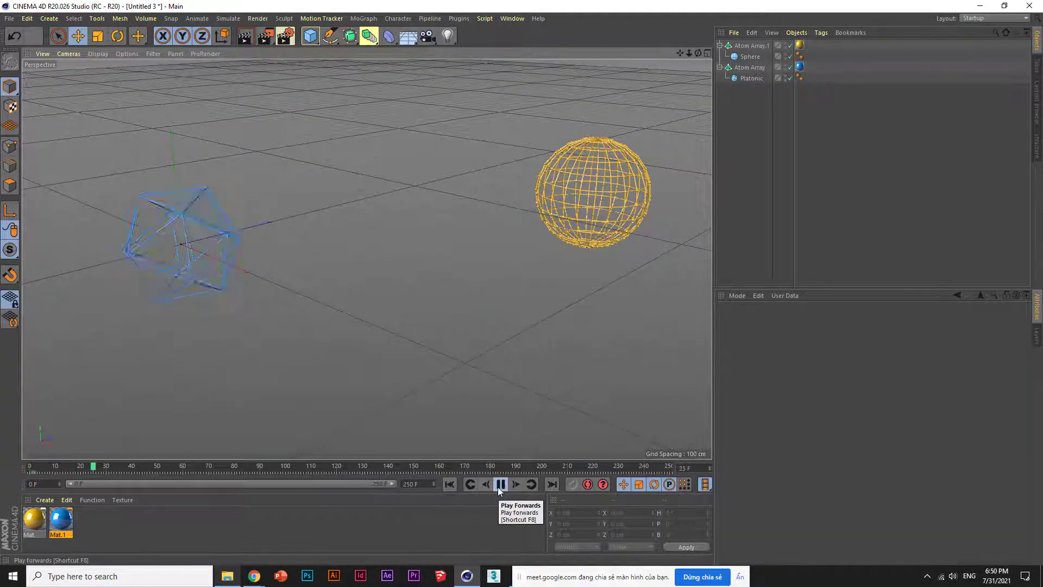
{"action": "left_click", "coordinate": [499, 486]}
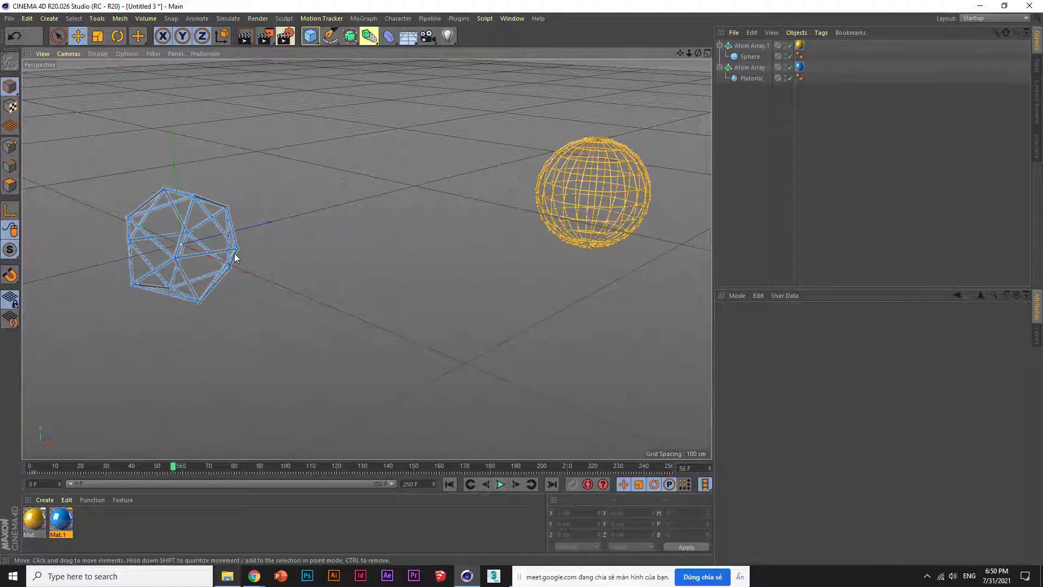
{"action": "left_click_drag", "start_coordinate": [172, 466], "coordinate": [280, 470]}
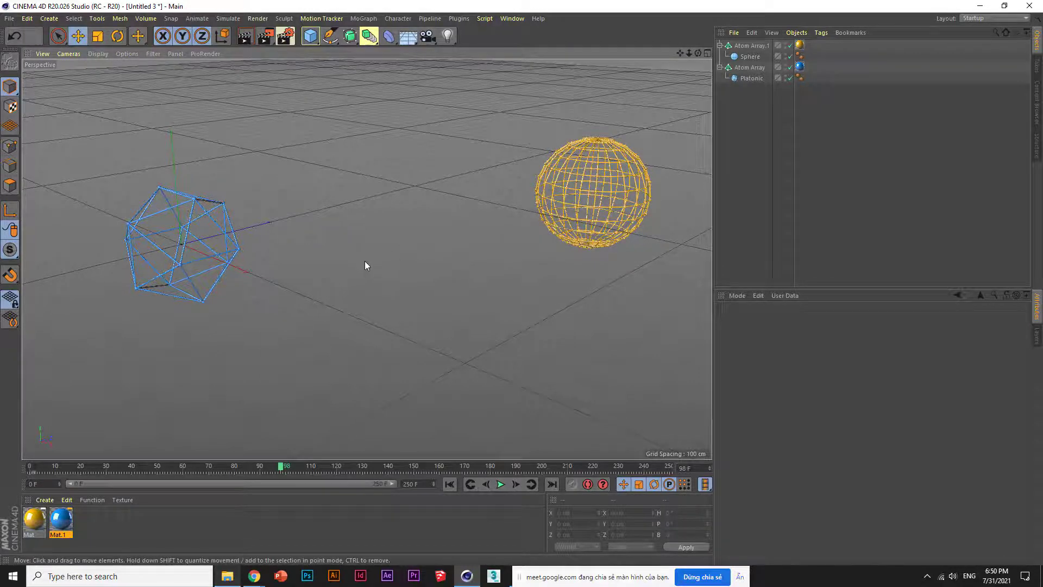
{"action": "mouse_move", "coordinate": [365, 260]}
{"action": "middle_mouse_down", "text": "alt"}
{"action": "mouse_move", "coordinate": [515, 254]}
{"action": "mouse_move", "coordinate": [585, 275]}
{"action": "middle_mouse_up", "text": "alt"}
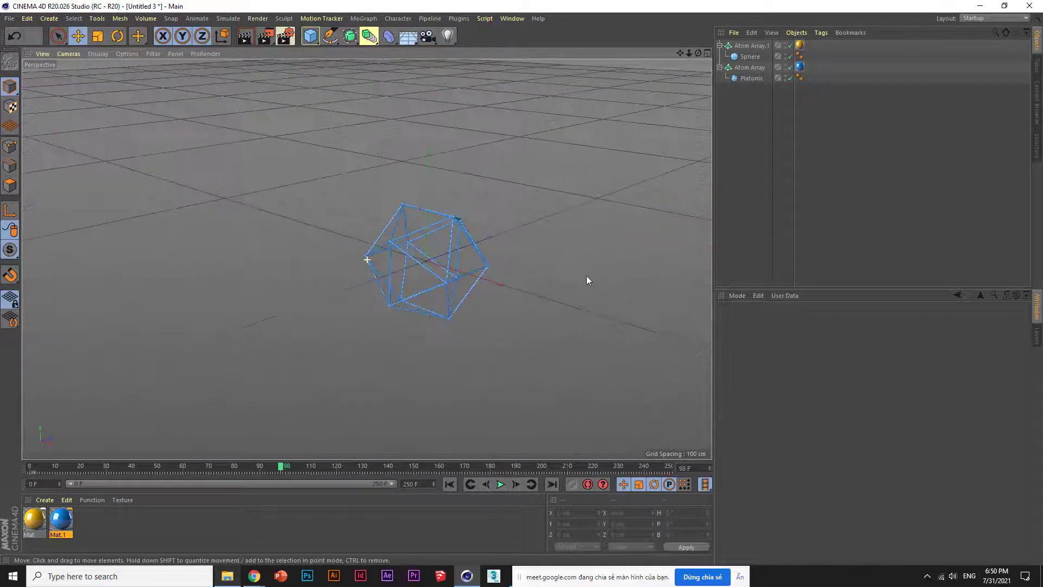
Step: Frame the icosahedron in the view and add a standard Camera there
{"action": "left_click", "coordinate": [429, 40]}
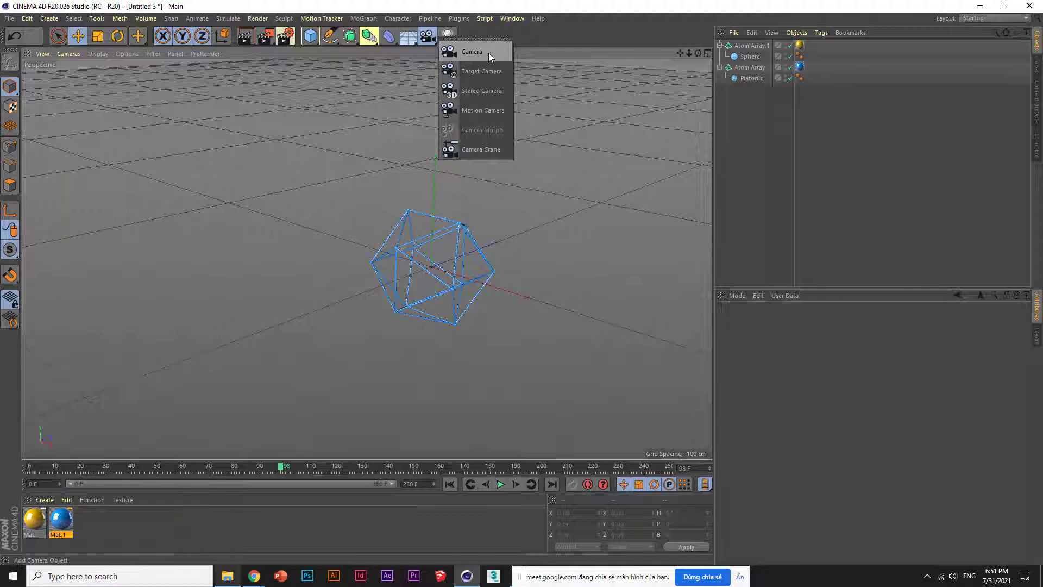
{"action": "scroll", "coordinate": [494, 261], "scroll_direction": "up", "scroll_amount": 2}
{"action": "scroll", "coordinate": [494, 261], "scroll_direction": "up", "scroll_amount": 2}
{"action": "scroll", "coordinate": [494, 261], "scroll_direction": "up", "scroll_amount": 2}
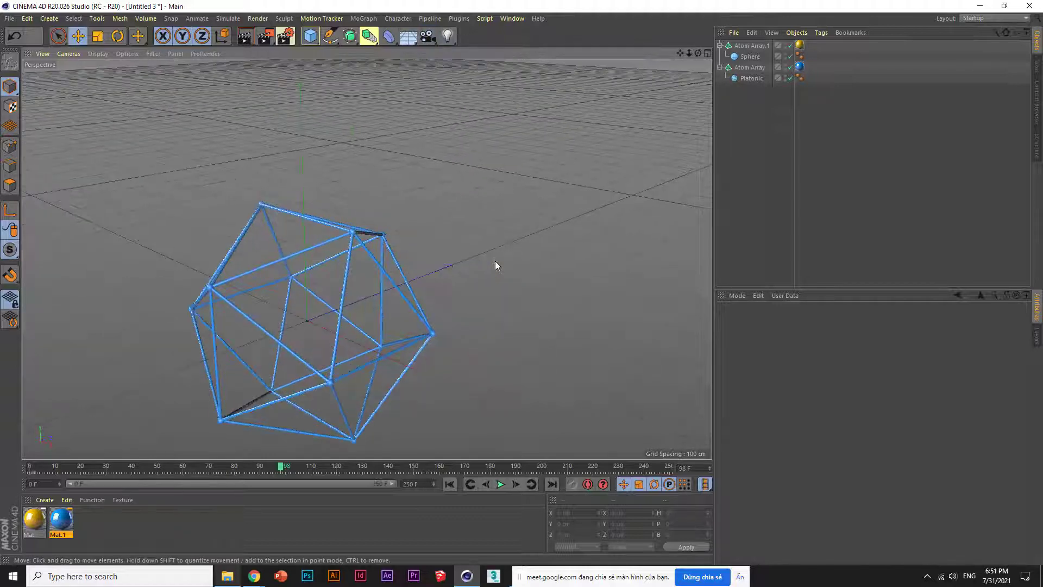
{"action": "middle_click_drag", "start_coordinate": [494, 265], "coordinate": [600, 169], "text": "alt"}
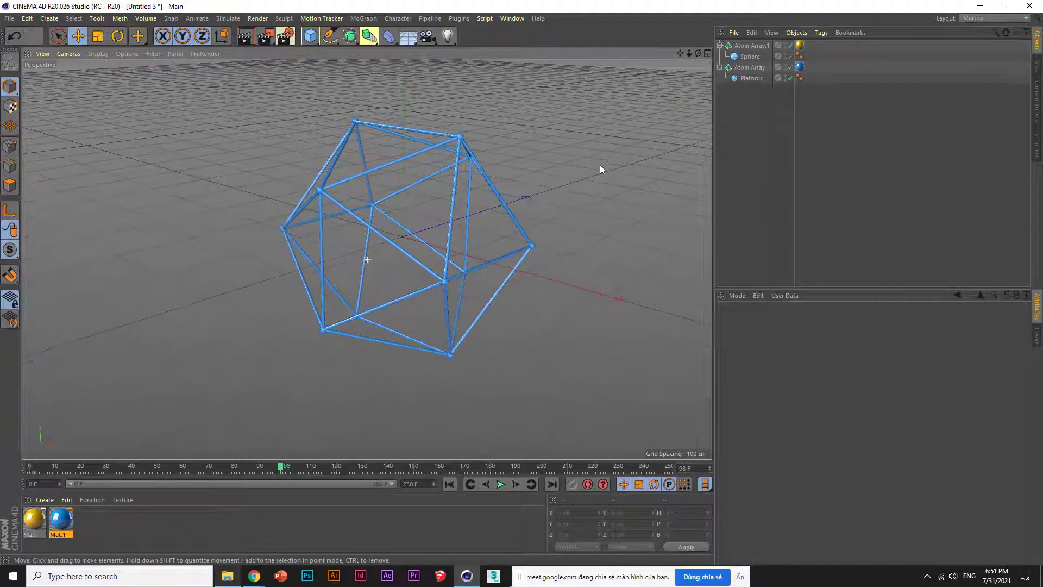
{"action": "mouse_move", "coordinate": [600, 164]}
{"action": "left_mouse_down", "text": "alt"}
{"action": "mouse_move", "coordinate": [570, 160]}
{"action": "mouse_move", "coordinate": [567, 170]}
{"action": "left_mouse_up", "text": "alt"}
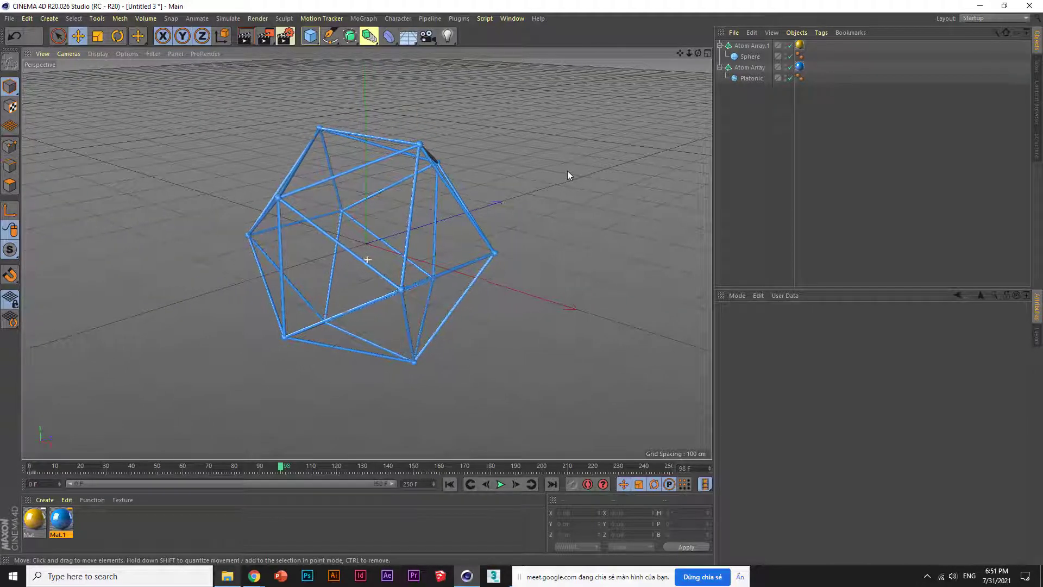
{"action": "left_click", "coordinate": [432, 39]}
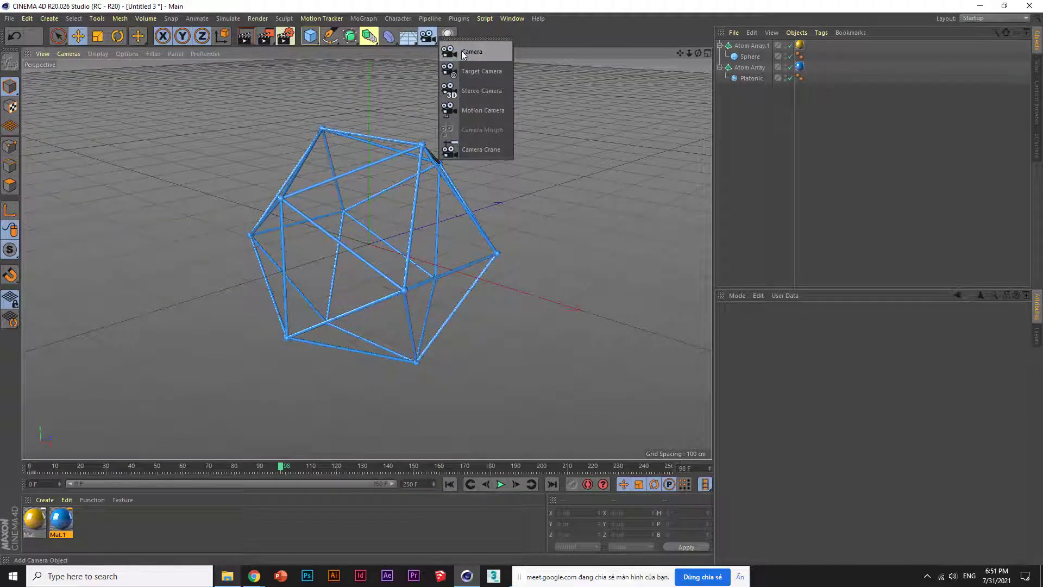
{"action": "left_click", "coordinate": [461, 50]}
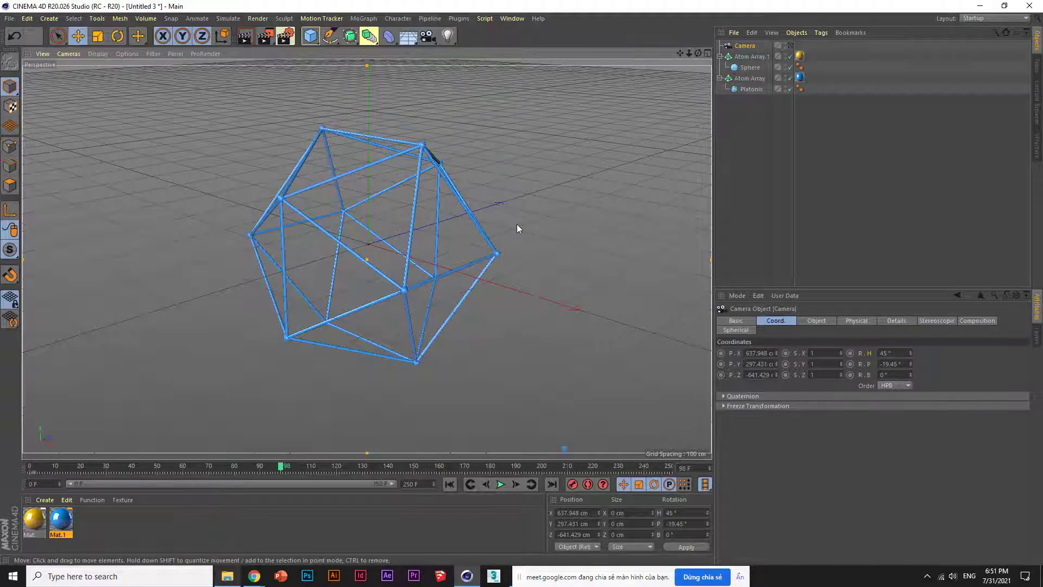
Step: Centre the yellow sphere in the view and add a second camera, Camera.1
{"action": "scroll", "coordinate": [516, 224], "scroll_direction": "down", "scroll_amount": 3}
{"action": "scroll", "coordinate": [517, 224], "scroll_direction": "down", "scroll_amount": 1}
{"action": "scroll", "coordinate": [517, 227], "scroll_direction": "down", "scroll_amount": 1}
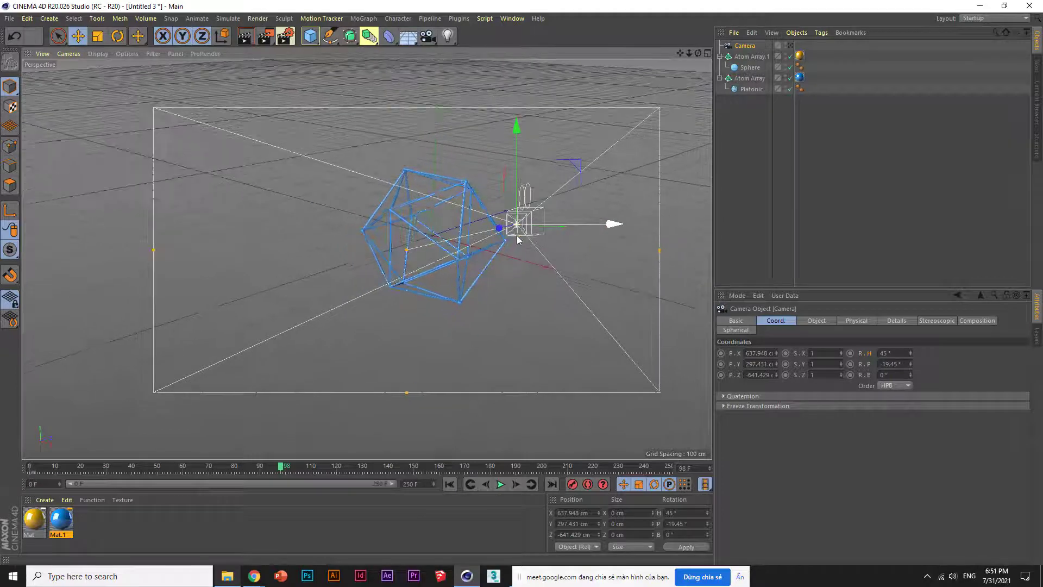
{"action": "mouse_move", "coordinate": [517, 228]}
{"action": "left_mouse_down", "text": "alt"}
{"action": "mouse_move", "coordinate": [505, 279]}
{"action": "mouse_move", "coordinate": [449, 283]}
{"action": "mouse_move", "coordinate": [602, 219]}
{"action": "mouse_move", "coordinate": [278, 261]}
{"action": "mouse_move", "coordinate": [377, 239]}
{"action": "mouse_move", "coordinate": [239, 275]}
{"action": "left_mouse_up", "text": "alt"}
{"action": "scroll", "coordinate": [474, 189], "scroll_direction": "up", "scroll_amount": 3}
{"action": "mouse_move", "coordinate": [475, 189]}
{"action": "left_mouse_down", "text": "alt"}
{"action": "mouse_move", "coordinate": [263, 250]}
{"action": "mouse_move", "coordinate": [280, 247]}
{"action": "mouse_move", "coordinate": [303, 181]}
{"action": "left_mouse_up", "text": "alt"}
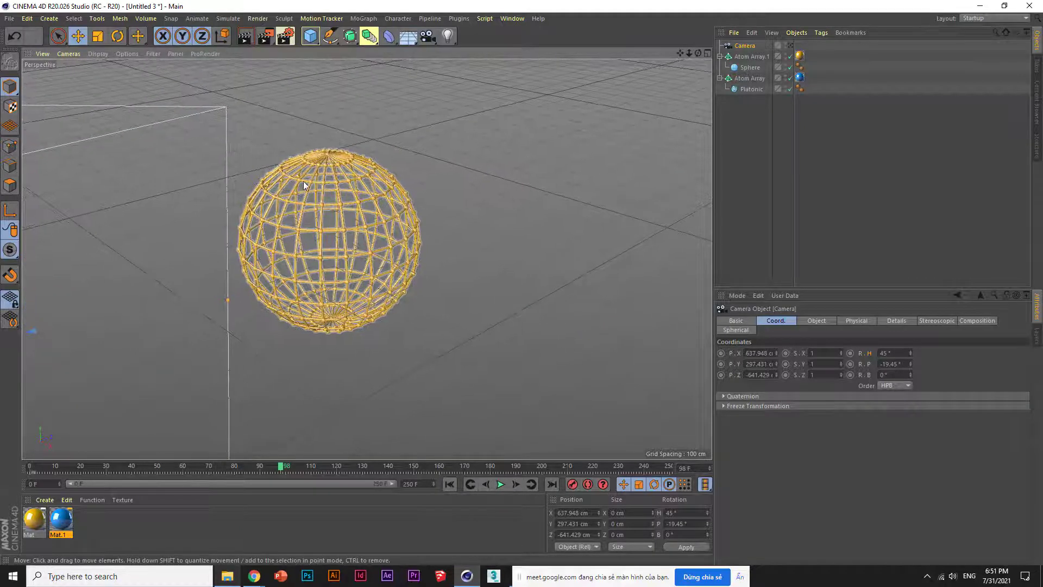
{"action": "left_click", "coordinate": [434, 37]}
{"action": "left_click", "coordinate": [471, 54]}
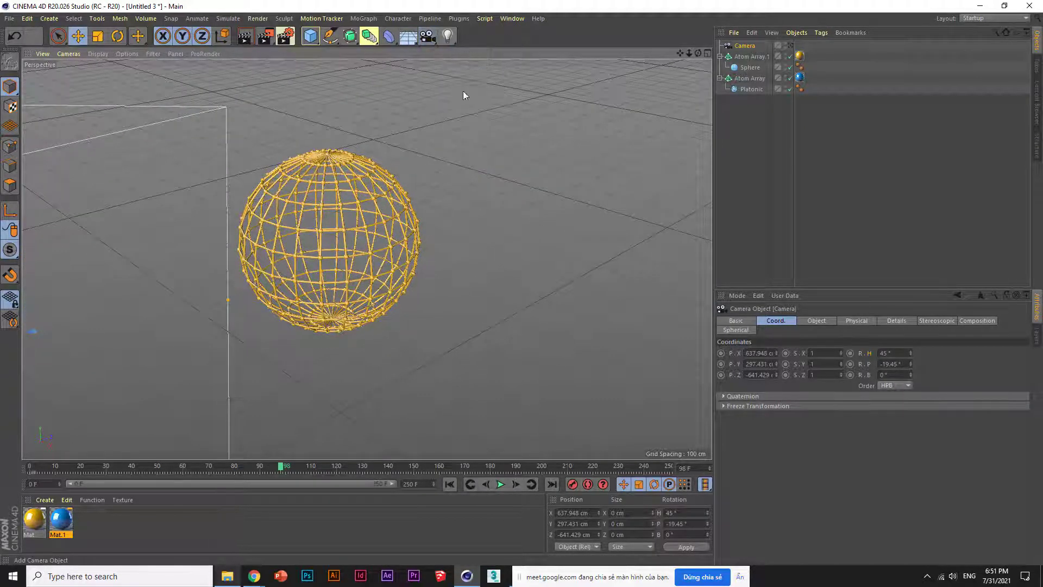
{"action": "scroll", "coordinate": [458, 172], "scroll_direction": "down", "scroll_amount": 3}
{"action": "scroll", "coordinate": [460, 192], "scroll_direction": "down", "scroll_amount": 2}
Step: Orbit the view, then preview the scene through Camera.1 and then through Camera
{"action": "scroll", "coordinate": [460, 192], "scroll_direction": "down", "scroll_amount": 4}
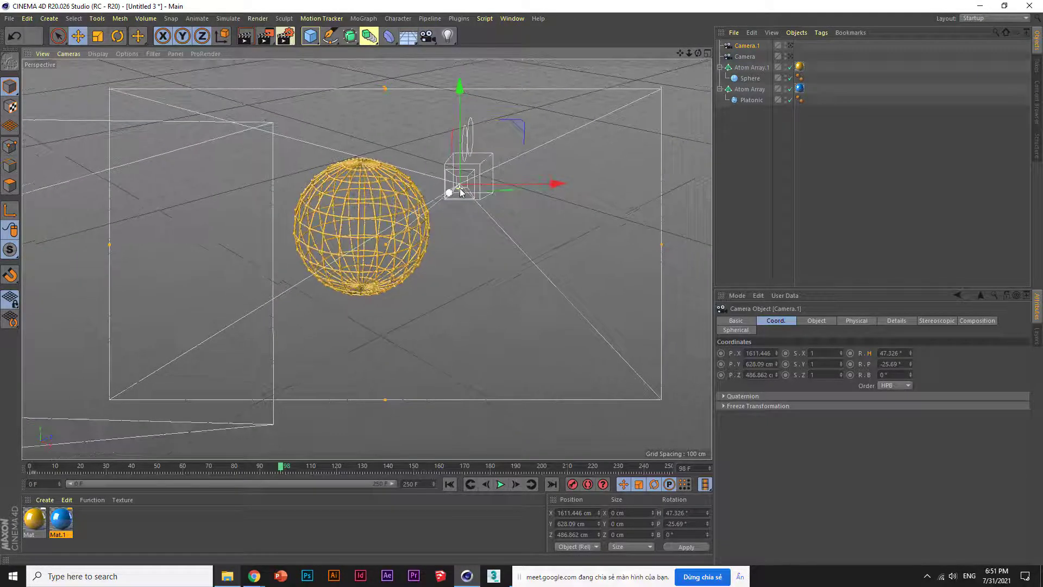
{"action": "left_click_drag", "start_coordinate": [456, 190], "coordinate": [366, 259], "text": "alt"}
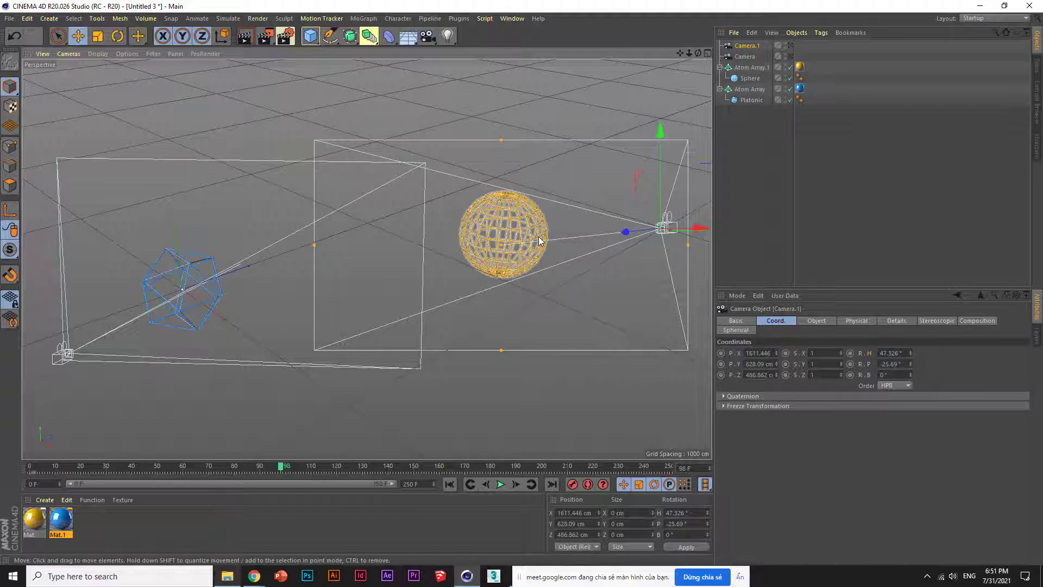
{"action": "scroll", "coordinate": [539, 240], "scroll_direction": "up", "scroll_amount": 3}
{"action": "scroll", "coordinate": [577, 213], "scroll_direction": "up", "scroll_amount": 3}
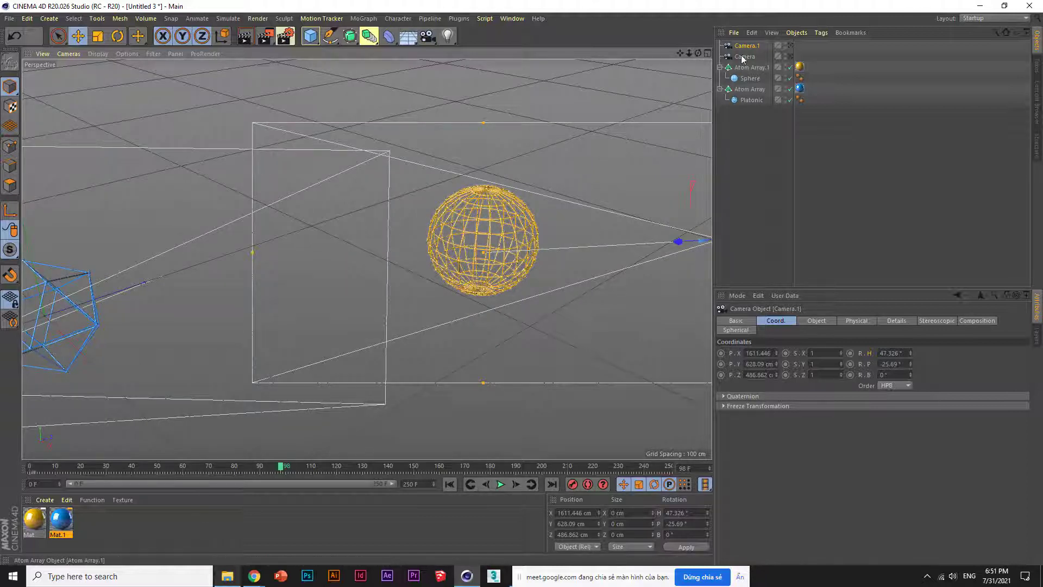
{"action": "left_click", "coordinate": [790, 46]}
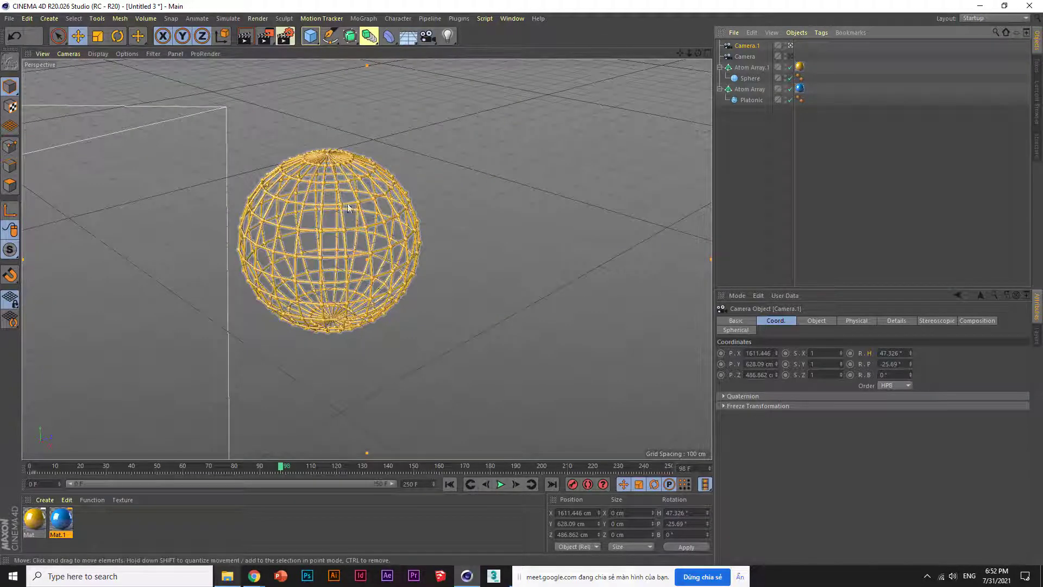
{"action": "left_click", "coordinate": [790, 57]}
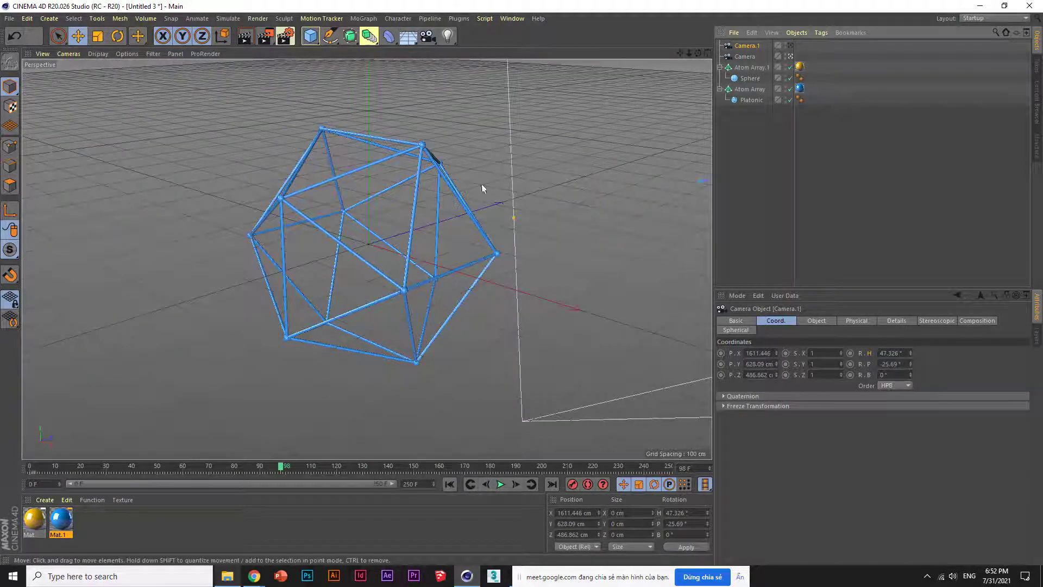
Step: Delete Camera and Camera.1, leaving only the two Atom Array cages
{"action": "left_click", "coordinate": [746, 56]}
{"action": "key", "text": "Delete"}
{"action": "left_click", "coordinate": [747, 47]}
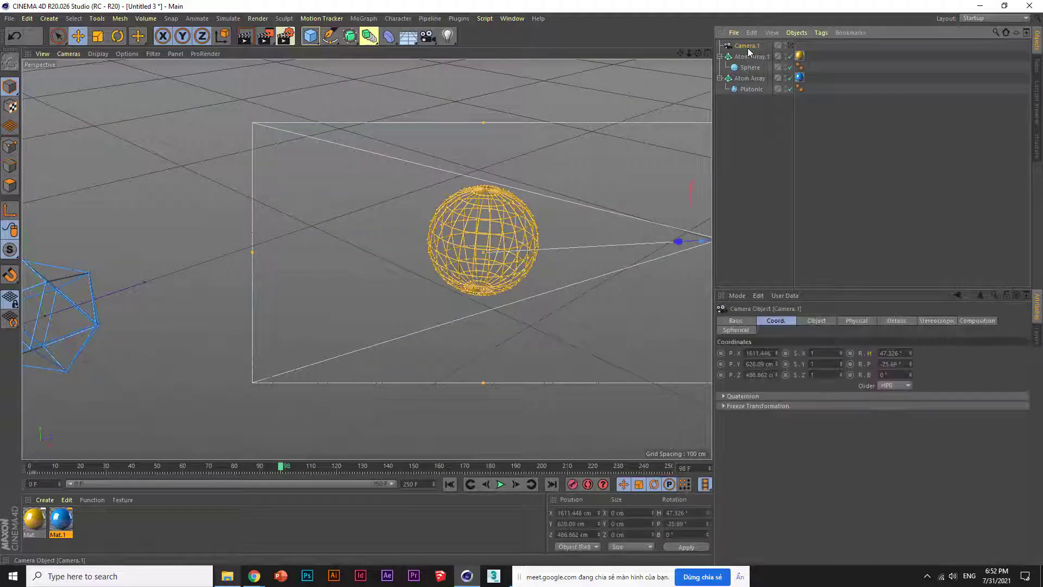
{"action": "key", "text": "Delete"}
{"action": "scroll", "coordinate": [451, 293], "scroll_direction": "down", "scroll_amount": 3}
{"action": "mouse_move", "coordinate": [426, 318]}
{"action": "left_mouse_down", "text": "alt"}
{"action": "mouse_move", "coordinate": [538, 301]}
{"action": "mouse_move", "coordinate": [460, 272]}
{"action": "left_mouse_up", "text": "alt"}
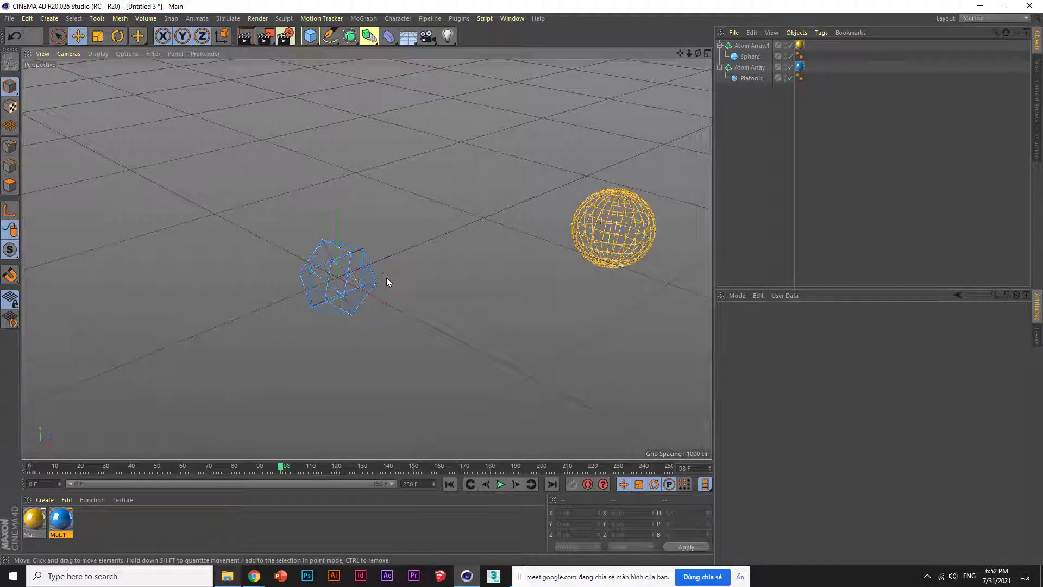
Step: Frame the icosahedron and add a new camera from that view
{"action": "scroll", "coordinate": [325, 289], "scroll_direction": "up", "scroll_amount": 3}
{"action": "scroll", "coordinate": [323, 288], "scroll_direction": "up", "scroll_amount": 3}
{"action": "scroll", "coordinate": [322, 287], "scroll_direction": "up", "scroll_amount": 2}
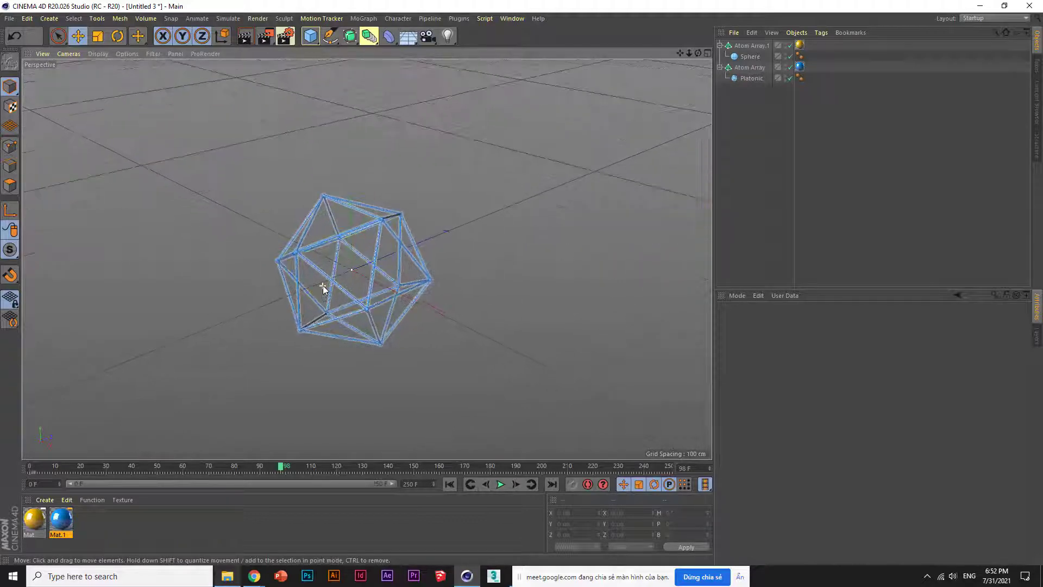
{"action": "scroll", "coordinate": [321, 287], "scroll_direction": "up", "scroll_amount": 2}
{"action": "scroll", "coordinate": [344, 310], "scroll_direction": "up", "scroll_amount": 1}
{"action": "mouse_move", "coordinate": [344, 309]}
{"action": "left_mouse_down", "text": "alt"}
{"action": "mouse_move", "coordinate": [490, 300]}
{"action": "mouse_move", "coordinate": [431, 305]}
{"action": "mouse_move", "coordinate": [454, 282]}
{"action": "left_mouse_up", "text": "alt"}
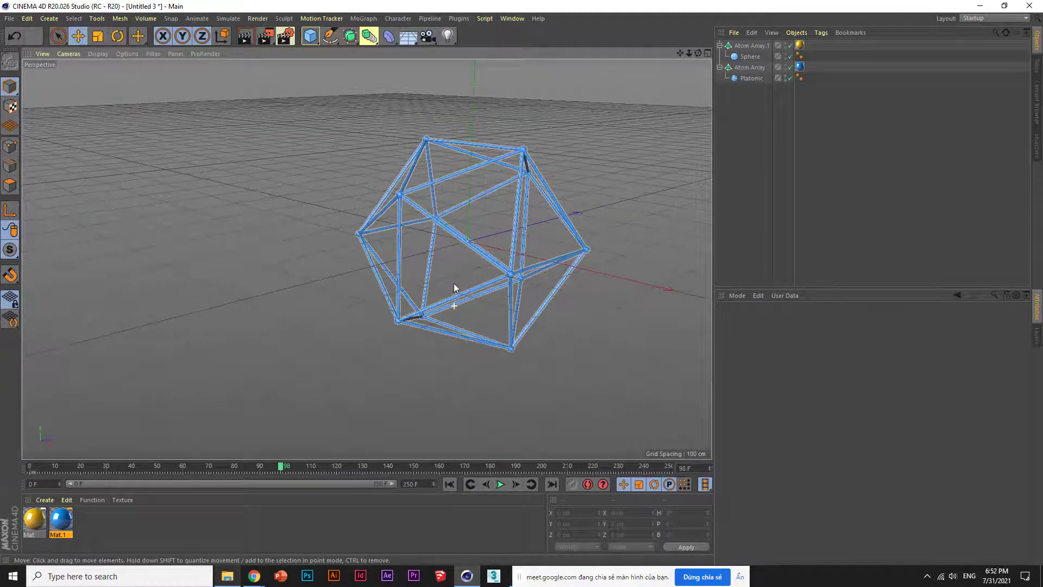
{"action": "left_click", "coordinate": [425, 39]}
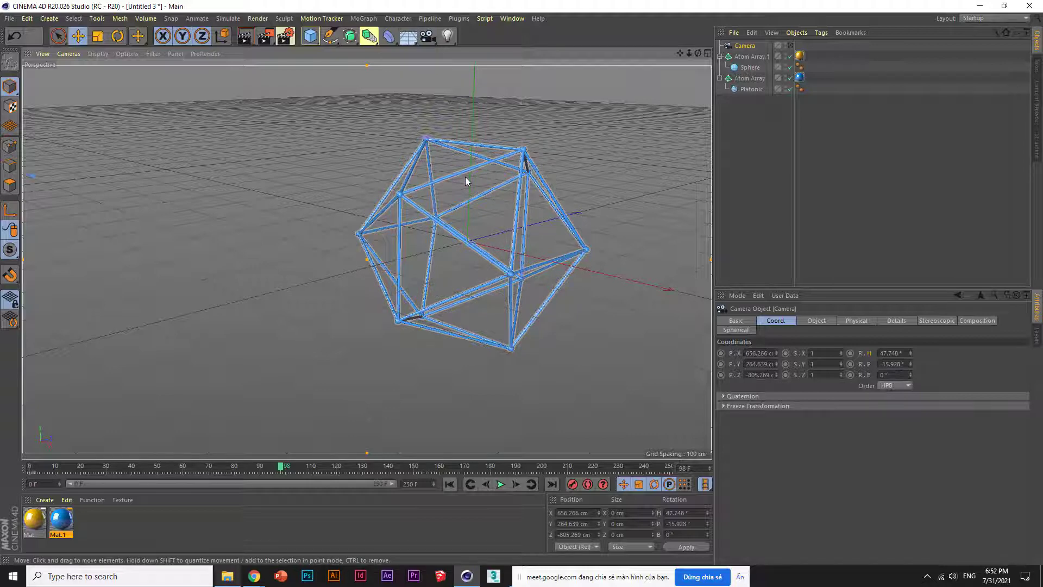
{"action": "mouse_move", "coordinate": [465, 177]}
{"action": "left_mouse_down", "text": "alt"}
{"action": "mouse_move", "coordinate": [456, 203]}
{"action": "mouse_move", "coordinate": [488, 209]}
{"action": "left_mouse_up", "text": "alt"}
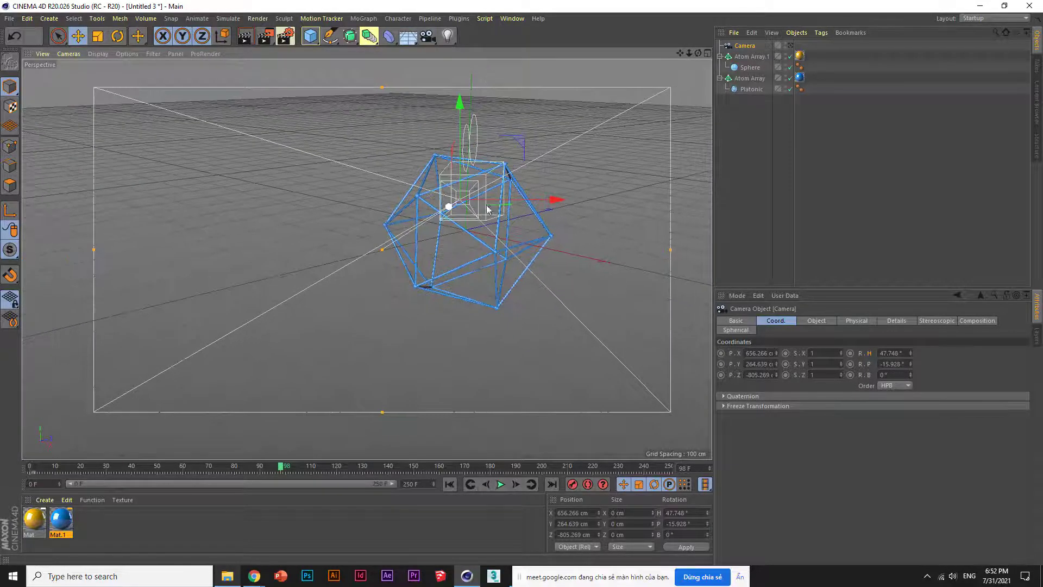
Step: Preview through the scene camera, return to the editor view, and undo the last change
{"action": "left_click", "coordinate": [791, 45]}
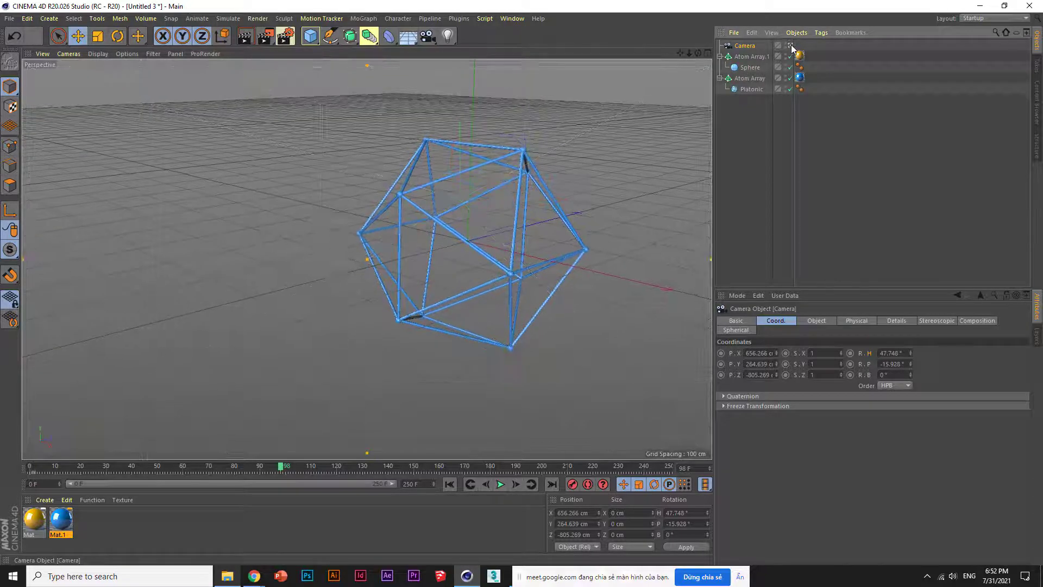
{"action": "left_click", "coordinate": [791, 46]}
{"action": "scroll", "coordinate": [497, 272], "scroll_direction": "down", "scroll_amount": 3}
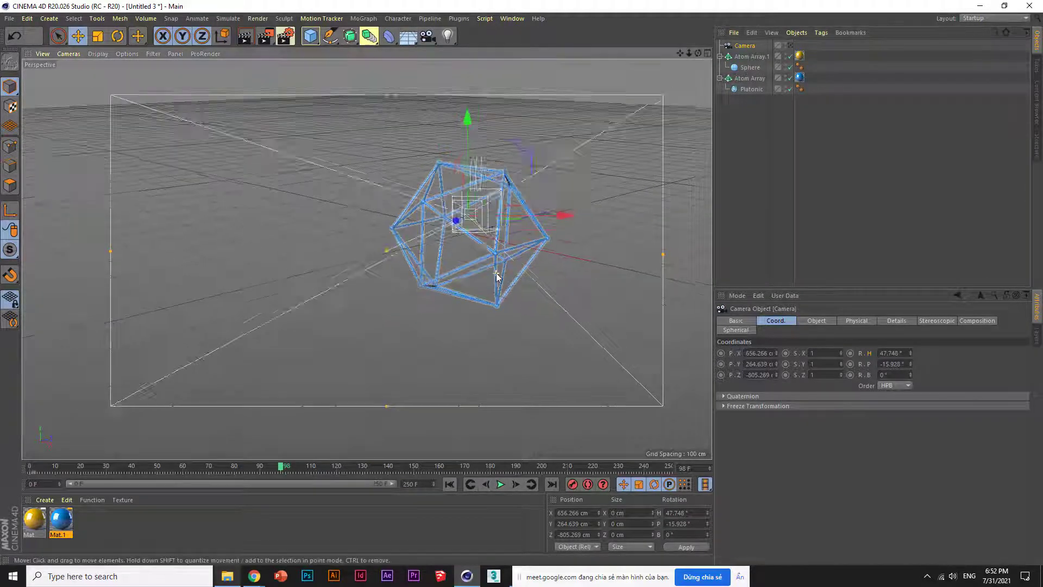
{"action": "scroll", "coordinate": [496, 272], "scroll_direction": "down", "scroll_amount": 2}
{"action": "mouse_move", "coordinate": [475, 300]}
{"action": "left_mouse_down", "text": "alt"}
{"action": "mouse_move", "coordinate": [383, 307]}
{"action": "mouse_move", "coordinate": [430, 312]}
{"action": "left_mouse_up", "text": "alt"}
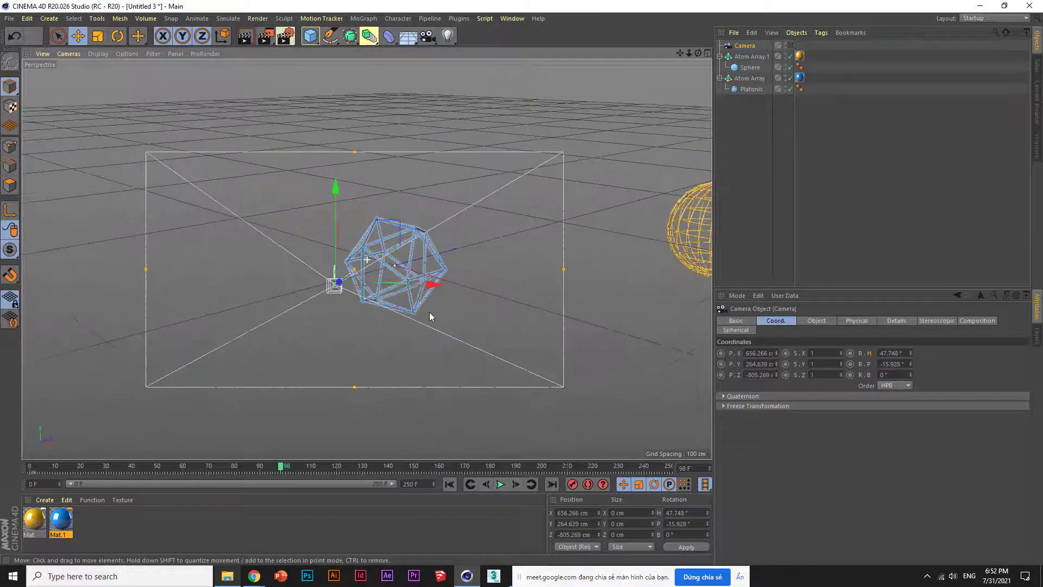
{"action": "key", "text": "ctrl+z"}
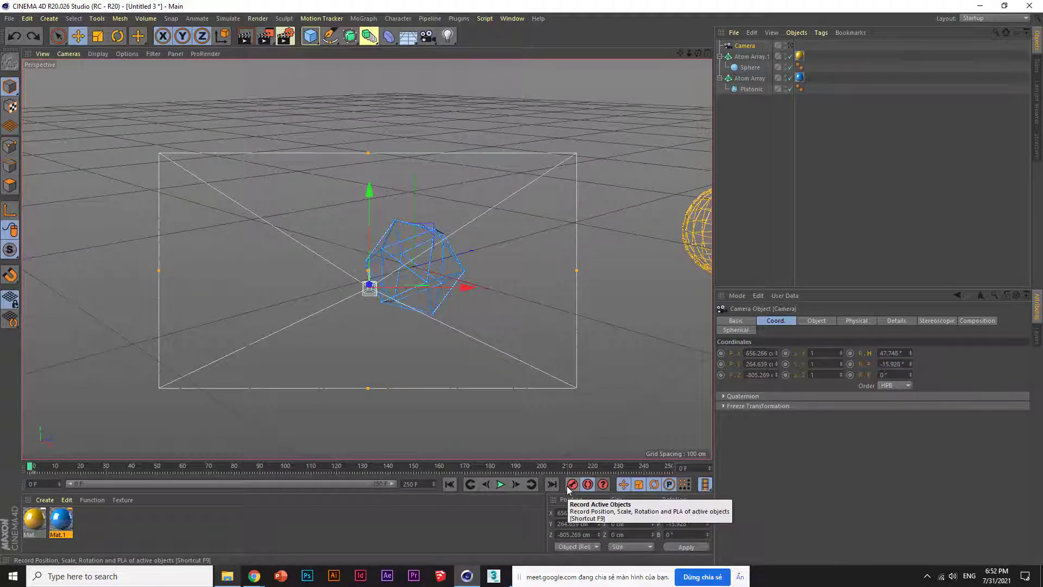
Step: Keyframe the camera at frame 0, then at frame 100 move it along X to 1388.603 cm beside the sphere
{"action": "left_click", "coordinate": [572, 485]}
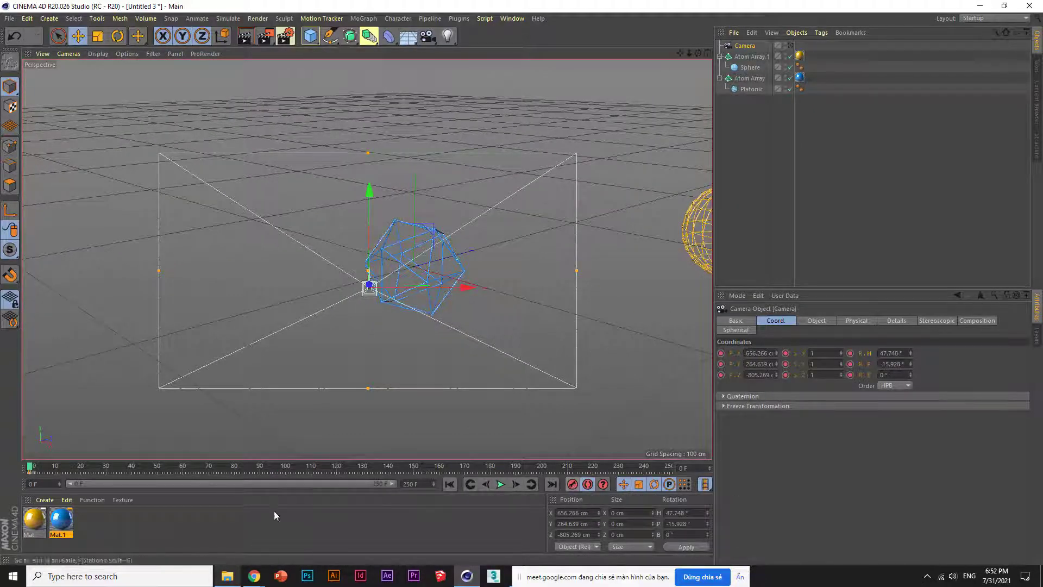
{"action": "left_click", "coordinate": [184, 466]}
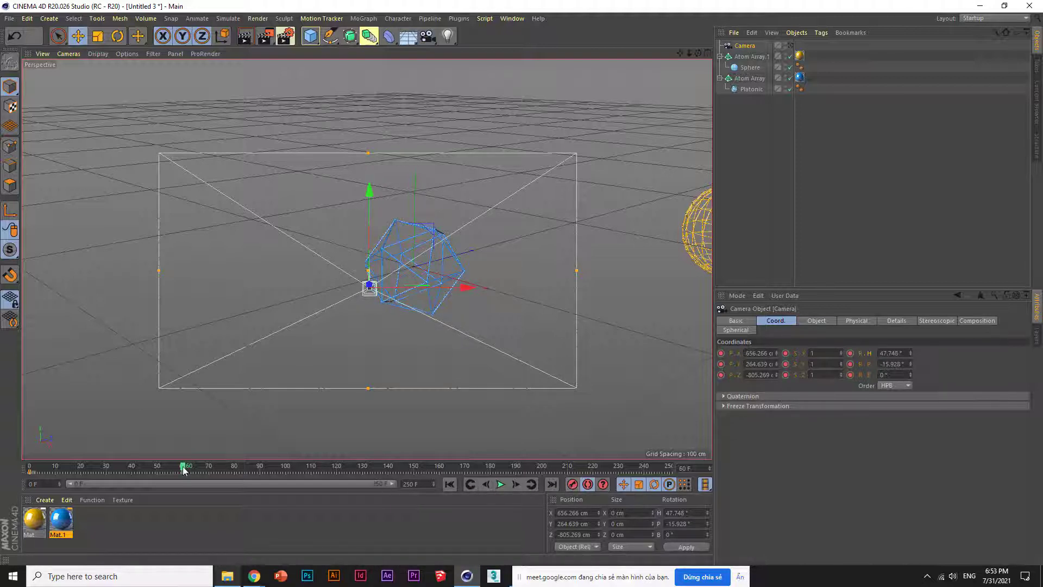
{"action": "mouse_move", "coordinate": [183, 471]}
{"action": "left_mouse_down"}
{"action": "mouse_move", "coordinate": [30, 472]}
{"action": "mouse_move", "coordinate": [232, 475]}
{"action": "left_mouse_up"}
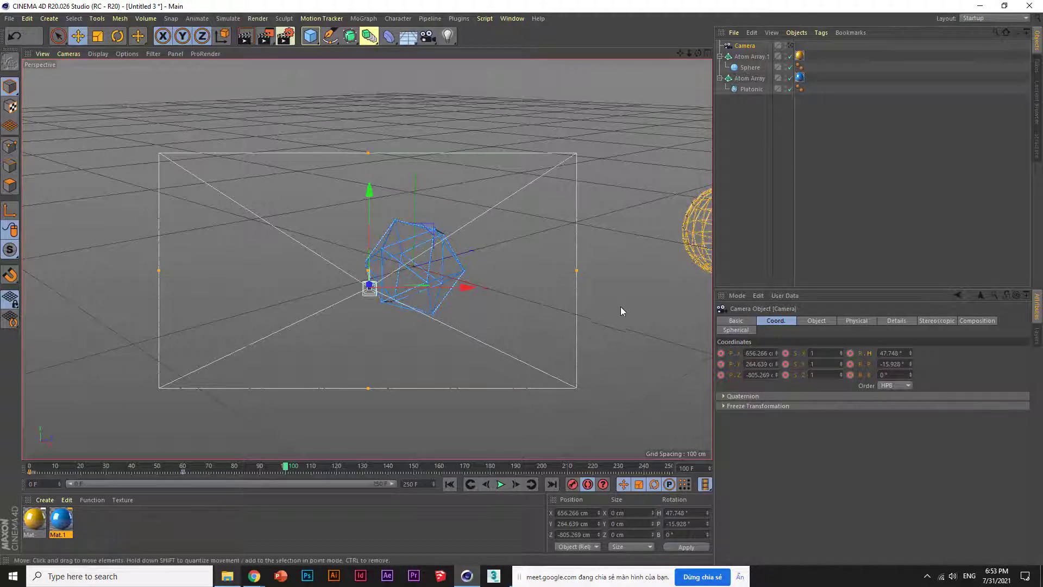
{"action": "mouse_move", "coordinate": [636, 320]}
{"action": "left_mouse_down", "text": "alt"}
{"action": "mouse_move", "coordinate": [435, 328]}
{"action": "mouse_move", "coordinate": [427, 341]}
{"action": "left_mouse_up", "text": "alt"}
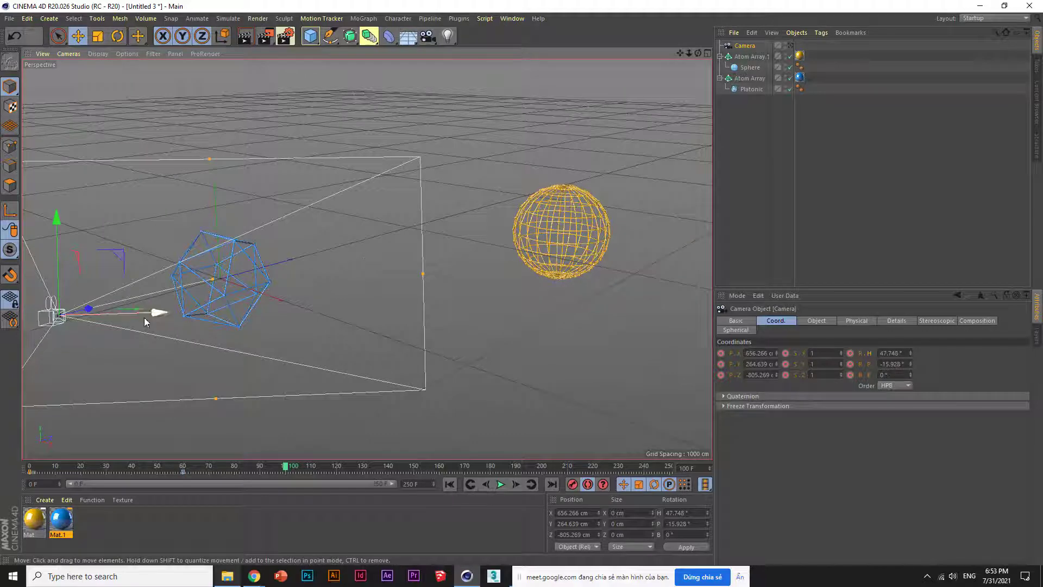
{"action": "mouse_move", "coordinate": [154, 316]}
{"action": "left_mouse_down"}
{"action": "mouse_move", "coordinate": [446, 329]}
{"action": "mouse_move", "coordinate": [684, 299]}
{"action": "mouse_move", "coordinate": [440, 318]}
{"action": "mouse_move", "coordinate": [493, 308]}
{"action": "mouse_move", "coordinate": [717, 296]}
{"action": "left_mouse_up"}
{"action": "left_click_drag", "start_coordinate": [145, 319], "coordinate": [147, 319]}
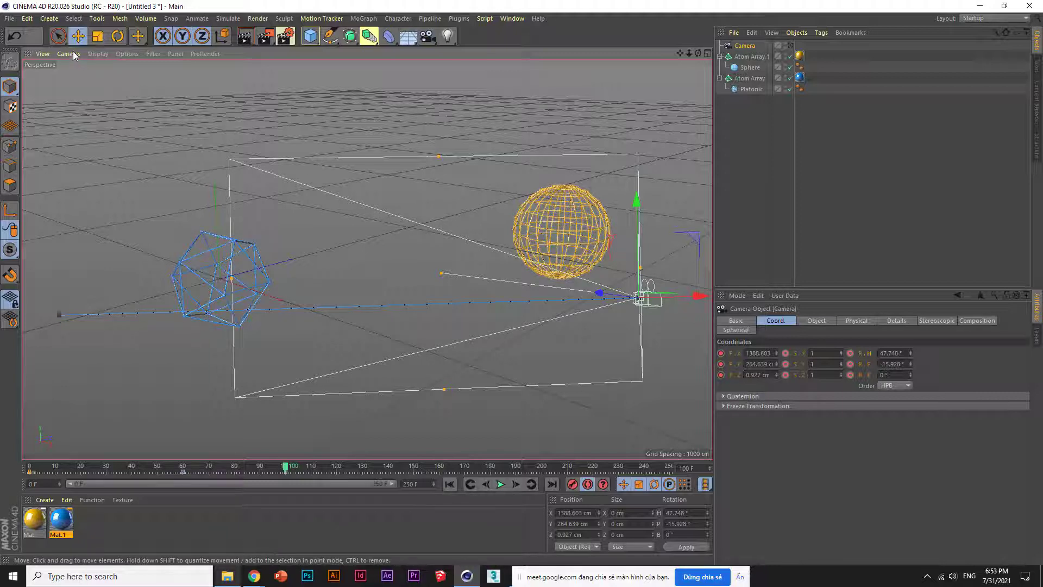
{"action": "left_click", "coordinate": [116, 41]}
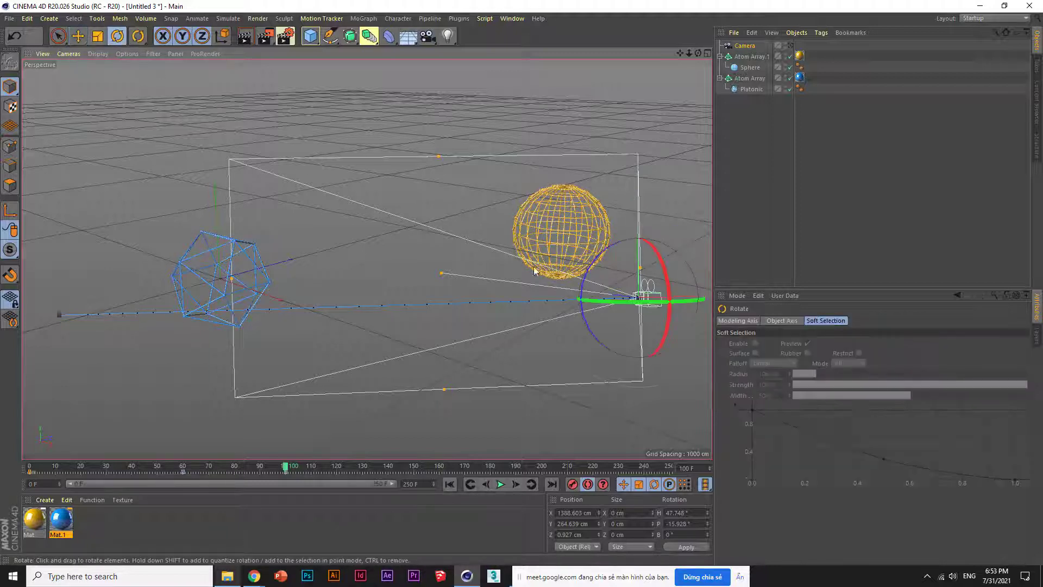
Step: Turn the camera to H 28.183° toward the sphere, keyframe it at frame 160, and rewind to frame 0
{"action": "left_click_drag", "start_coordinate": [618, 300], "coordinate": [643, 282]}
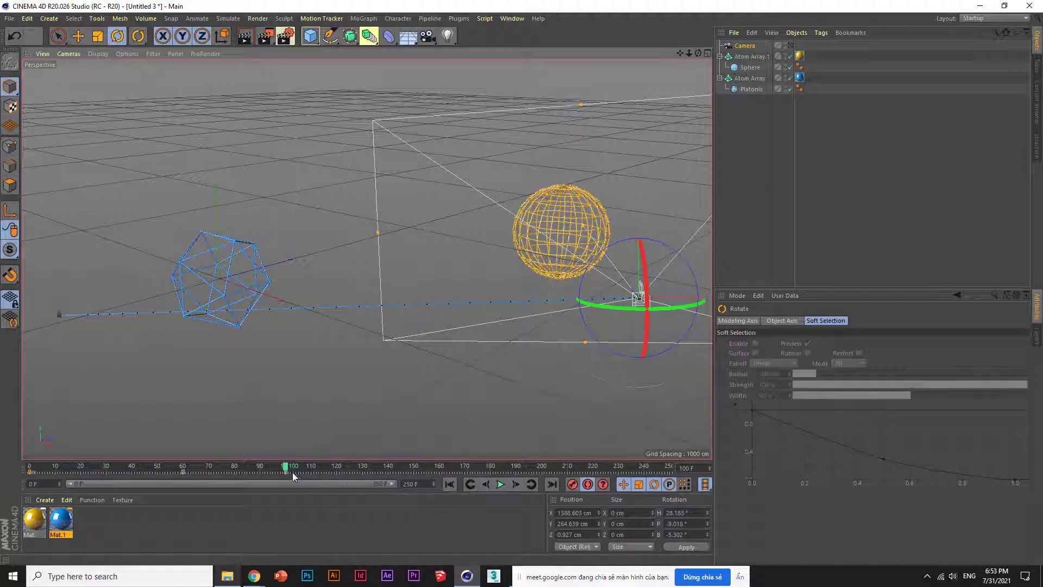
{"action": "left_click_drag", "start_coordinate": [284, 471], "coordinate": [450, 475]}
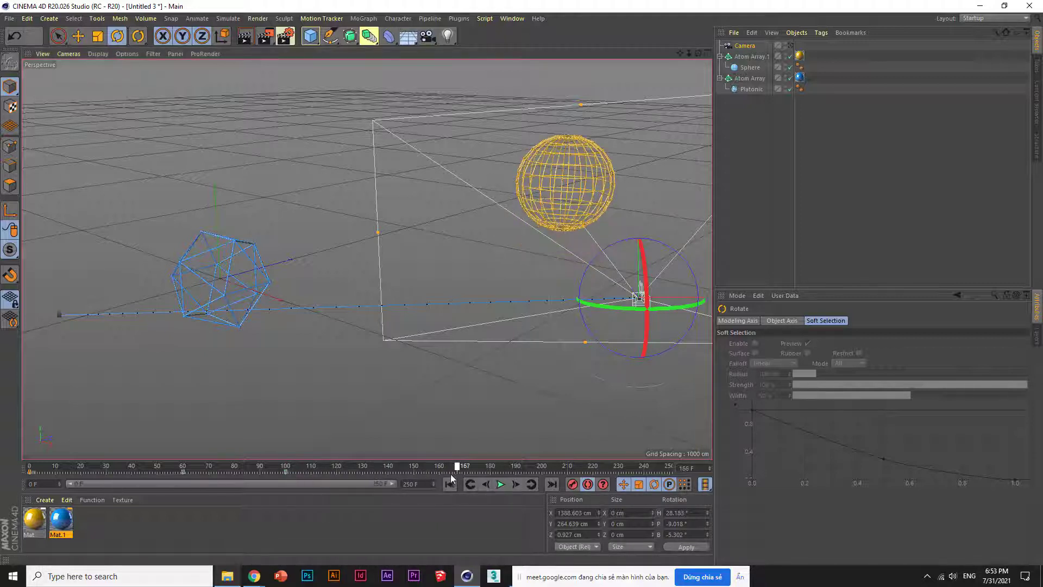
{"action": "left_click", "coordinate": [570, 487]}
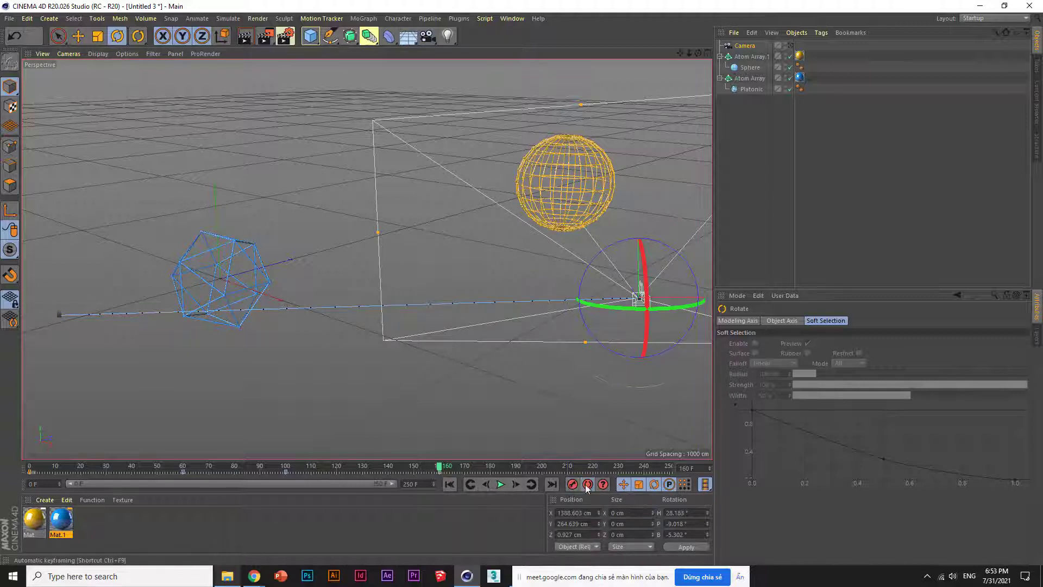
{"action": "left_click", "coordinate": [448, 485]}
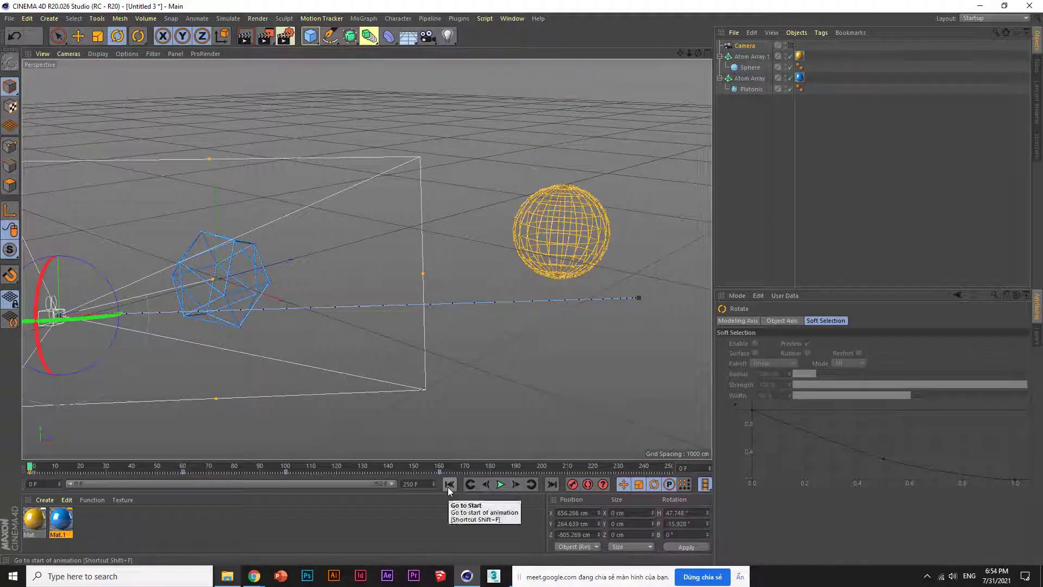
{"action": "left_click_drag", "start_coordinate": [30, 468], "coordinate": [184, 481]}
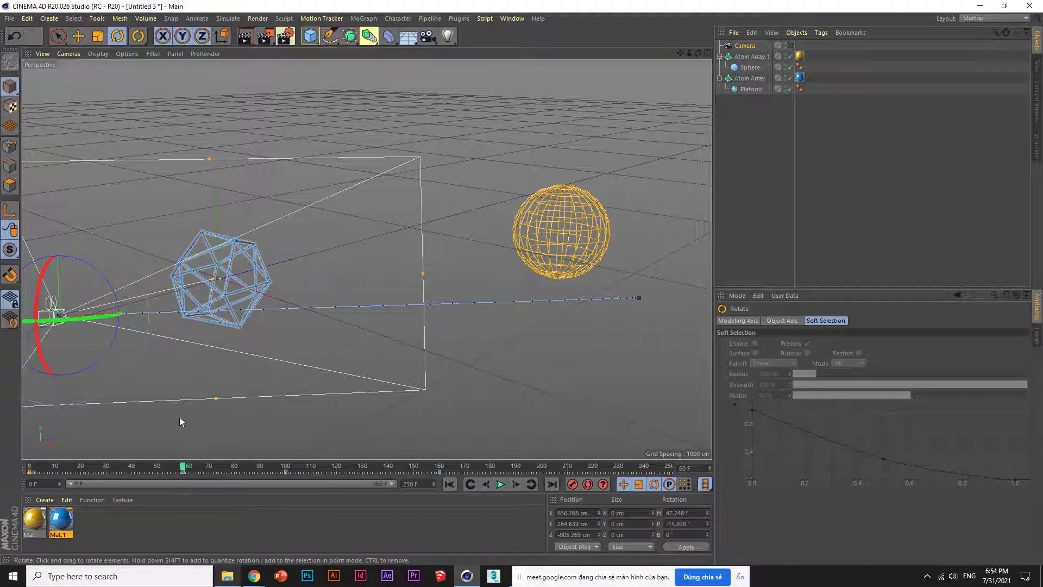
{"action": "left_click_drag", "start_coordinate": [187, 471], "coordinate": [286, 475]}
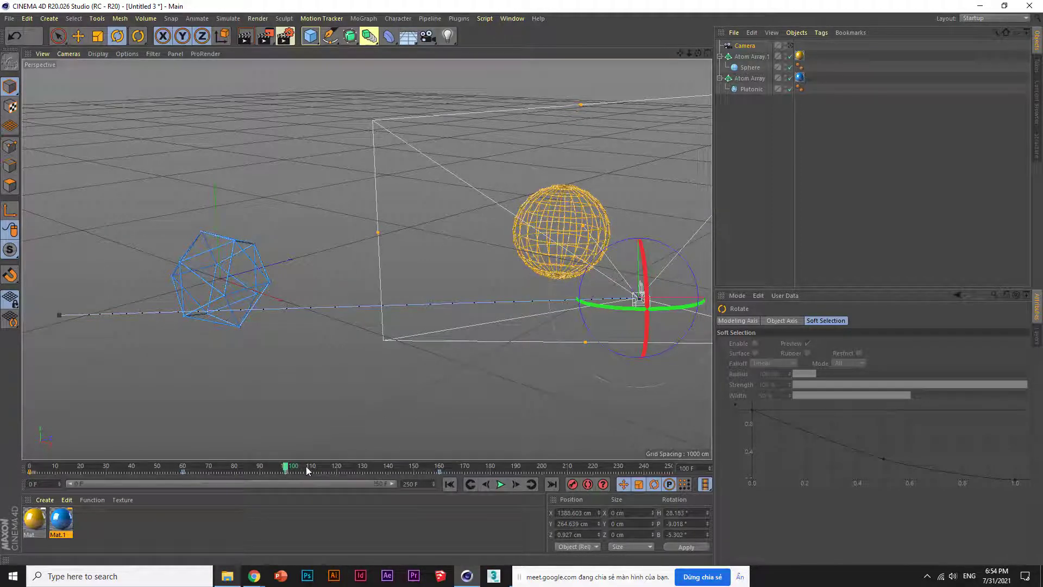
{"action": "key", "text": "f"}
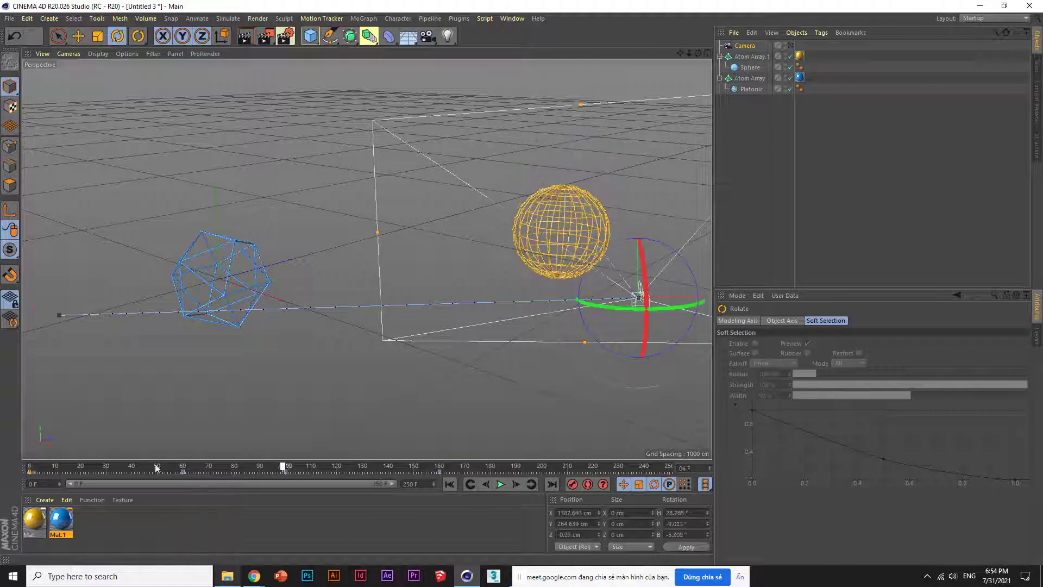
{"action": "mouse_move", "coordinate": [156, 467]}
{"action": "left_mouse_down"}
{"action": "mouse_move", "coordinate": [391, 470]}
{"action": "mouse_move", "coordinate": [147, 467]}
{"action": "left_mouse_up"}
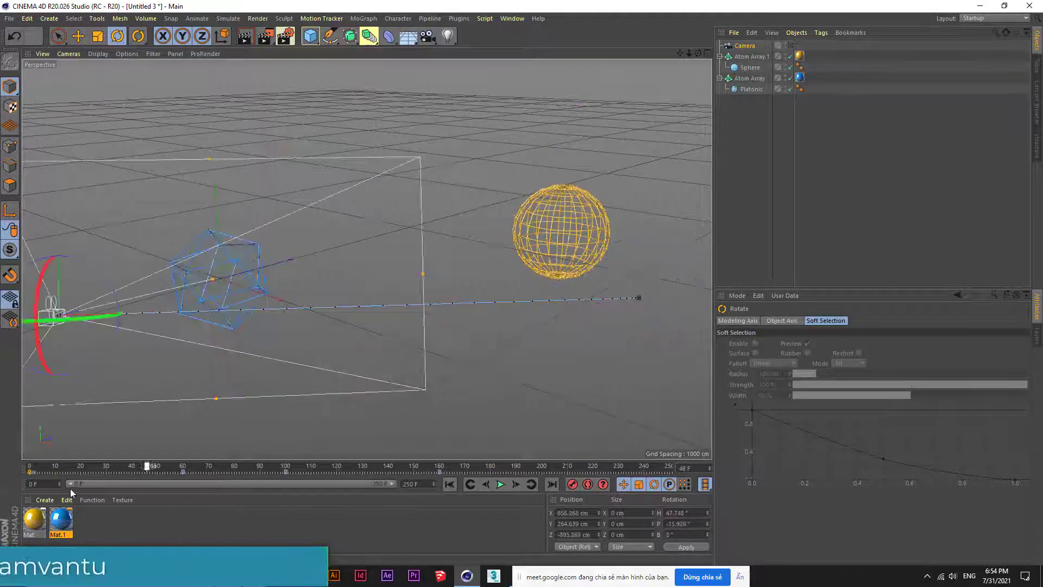
{"action": "left_click", "coordinate": [449, 484]}
{"action": "left_click", "coordinate": [500, 484]}
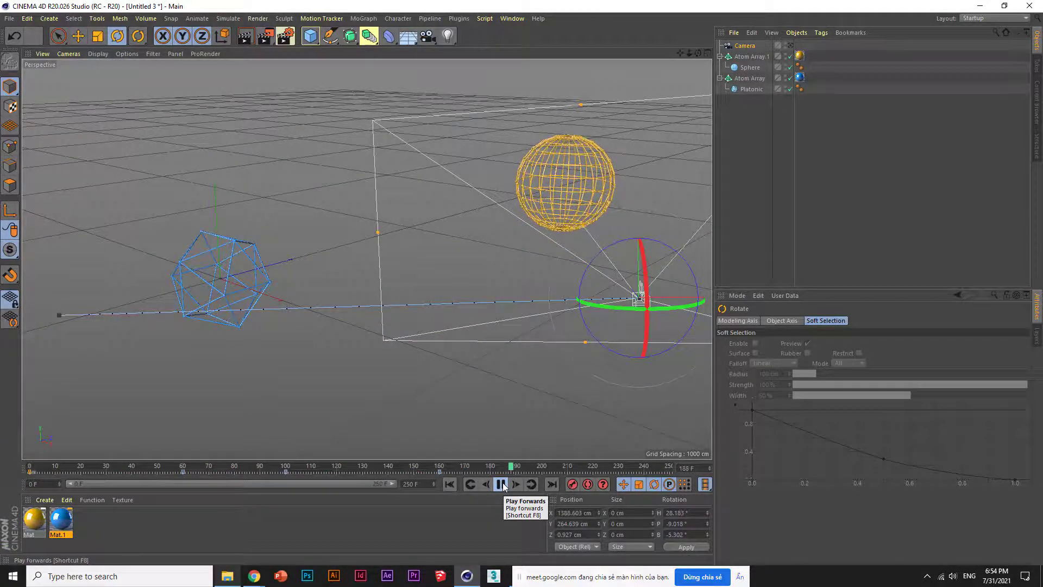
{"action": "left_click", "coordinate": [502, 485]}
{"action": "left_click", "coordinate": [451, 484]}
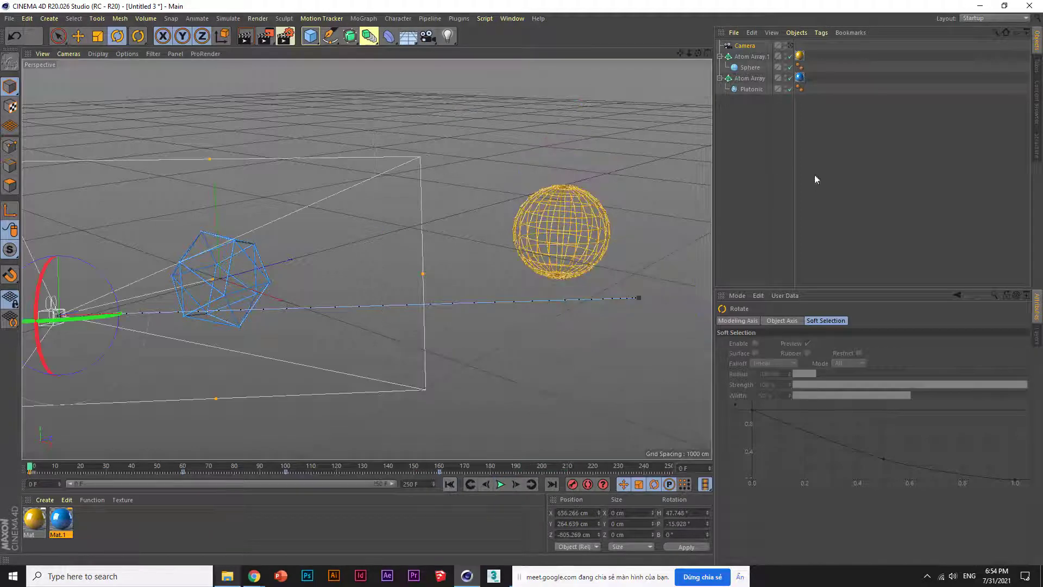
Step: Play the fly-through twice through the scene camera, ending paused near frame 60
{"action": "left_click", "coordinate": [790, 46]}
{"action": "left_click", "coordinate": [502, 485]}
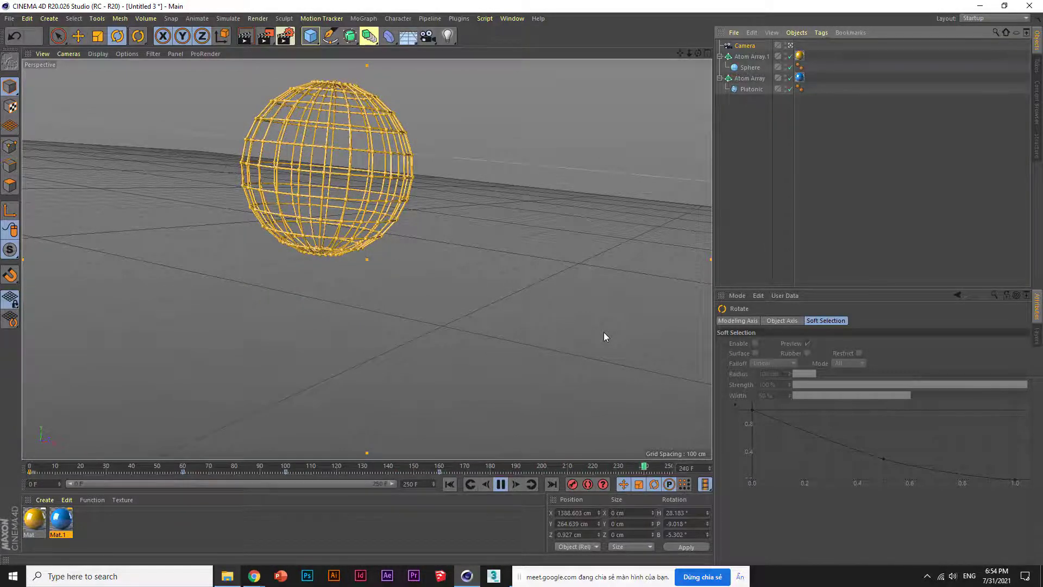
{"action": "left_click", "coordinate": [503, 490]}
{"action": "mouse_move", "coordinate": [54, 468]}
{"action": "left_mouse_down"}
{"action": "mouse_move", "coordinate": [187, 470]}
{"action": "mouse_move", "coordinate": [19, 477]}
{"action": "mouse_move", "coordinate": [185, 478]}
{"action": "left_mouse_up"}
{"action": "left_click_drag", "start_coordinate": [109, 483], "coordinate": [2, 490]}
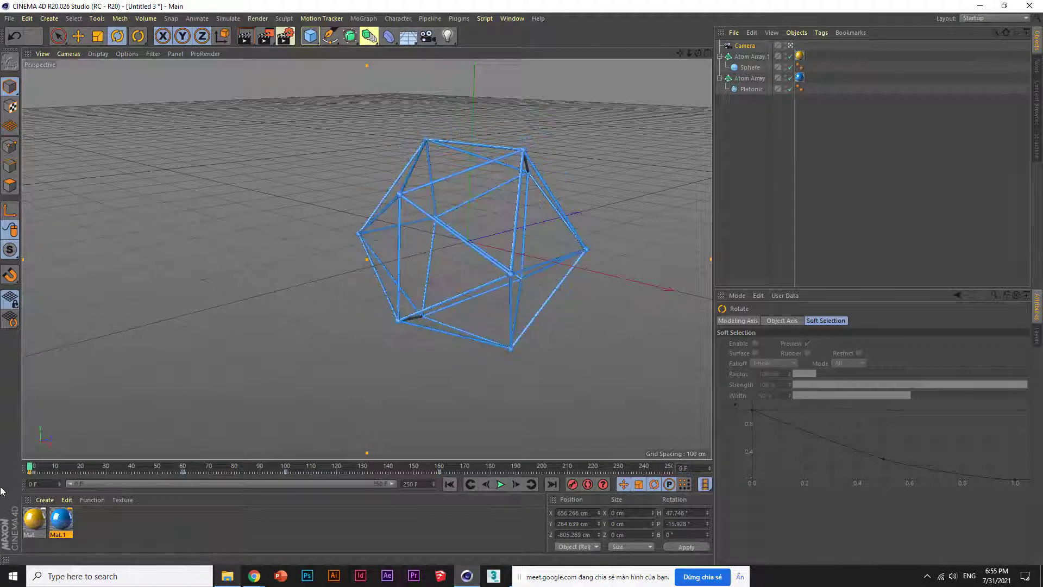
{"action": "left_click", "coordinate": [503, 483]}
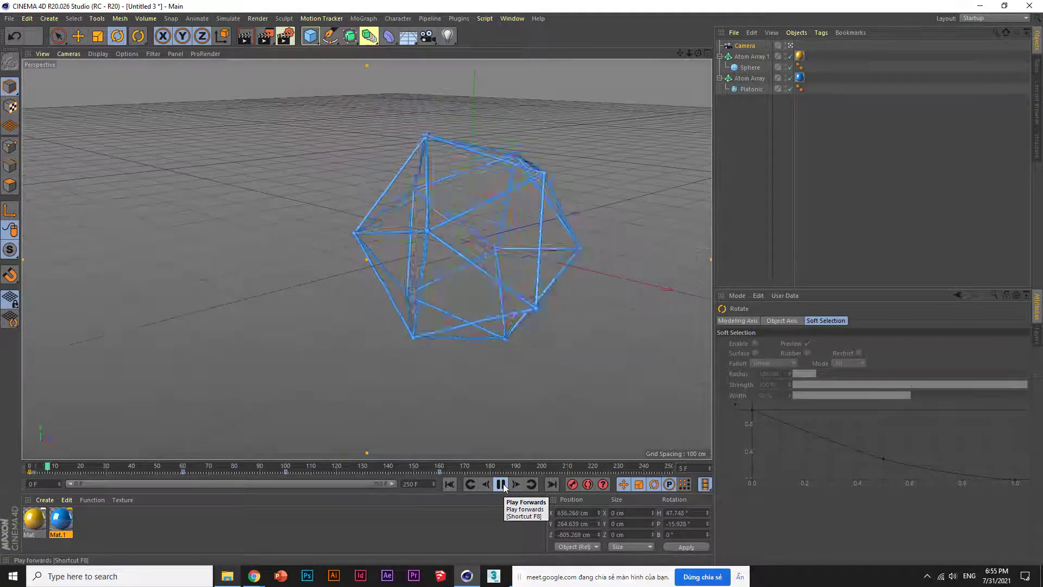
{"action": "left_click", "coordinate": [501, 483]}
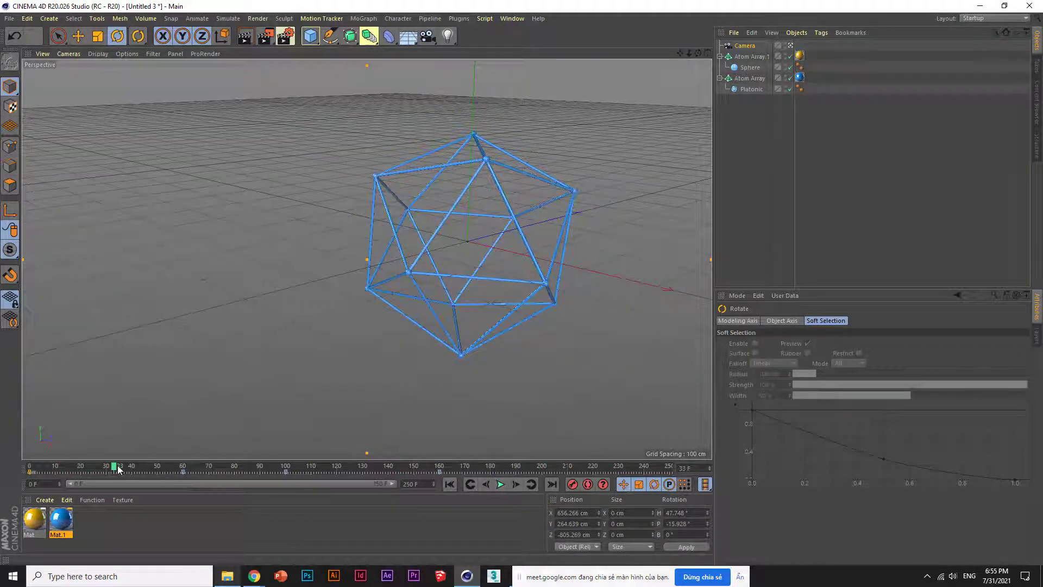
{"action": "left_click_drag", "start_coordinate": [114, 468], "coordinate": [182, 469]}
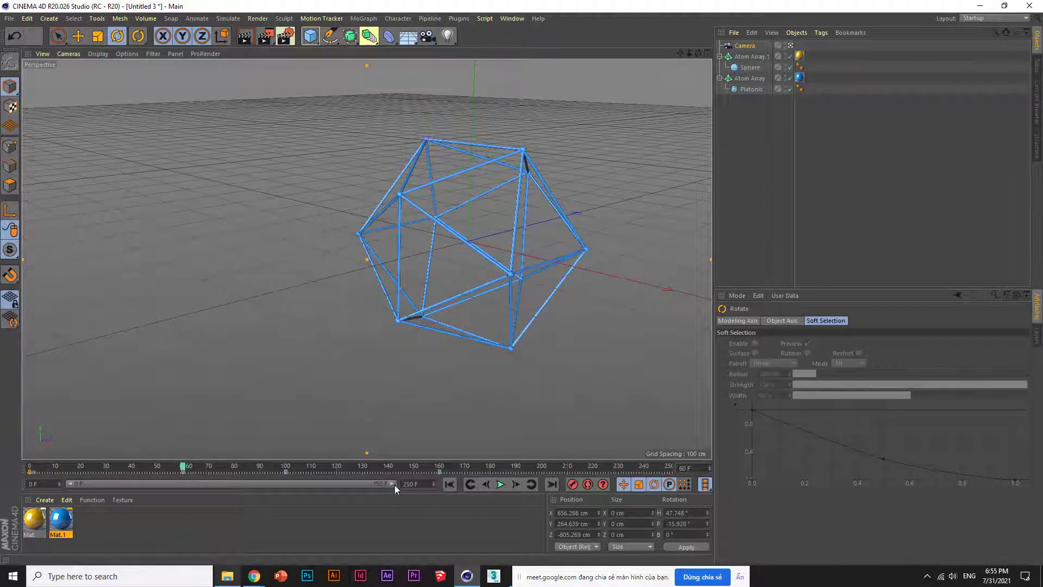
Step: Back in the editor view, nudge the selected camera forward along its X axis
{"action": "left_click", "coordinate": [746, 47]}
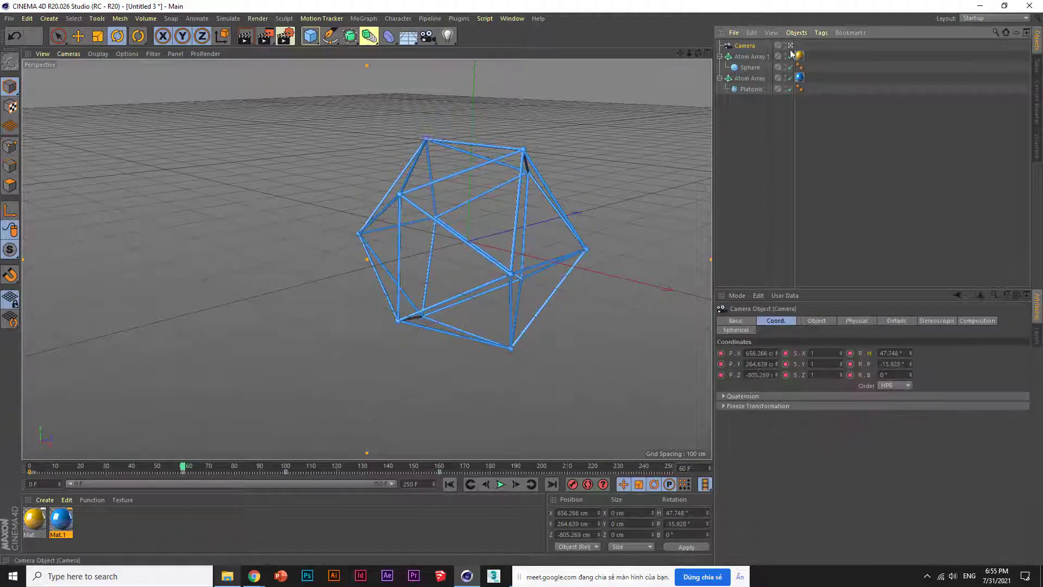
{"action": "left_click", "coordinate": [791, 46]}
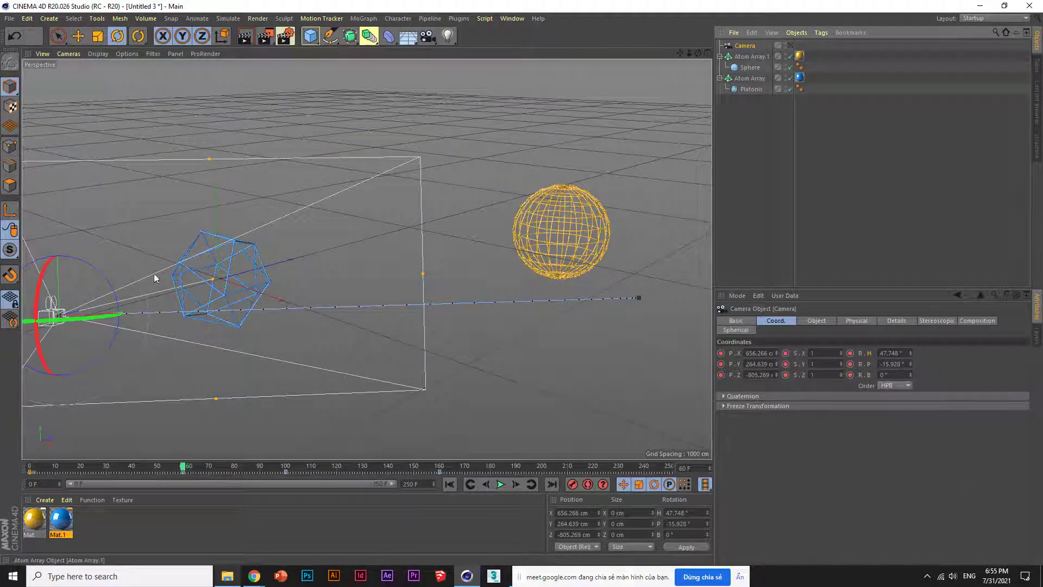
{"action": "left_click", "coordinate": [78, 35]}
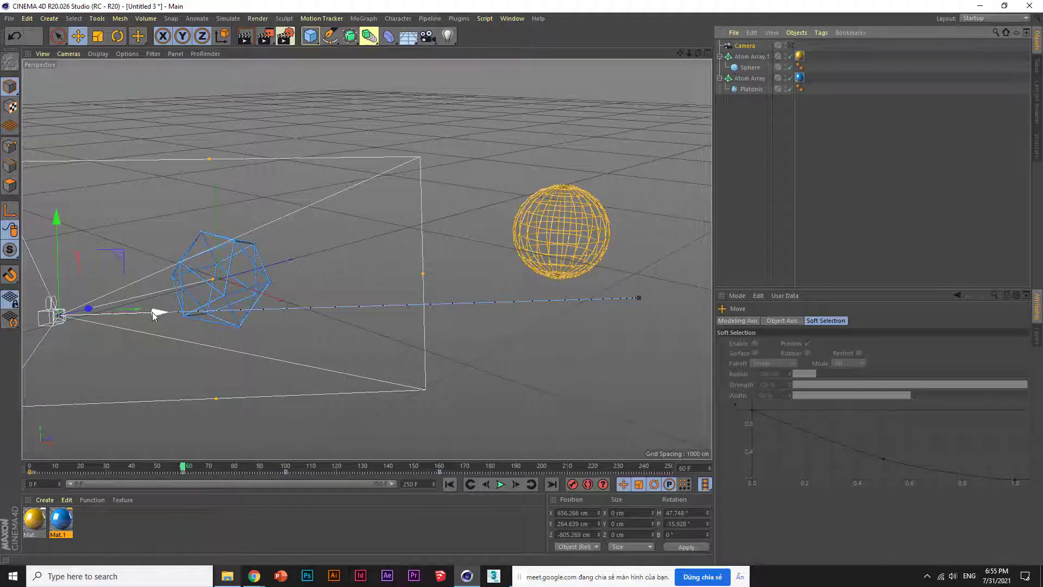
{"action": "left_click_drag", "start_coordinate": [153, 316], "coordinate": [223, 325]}
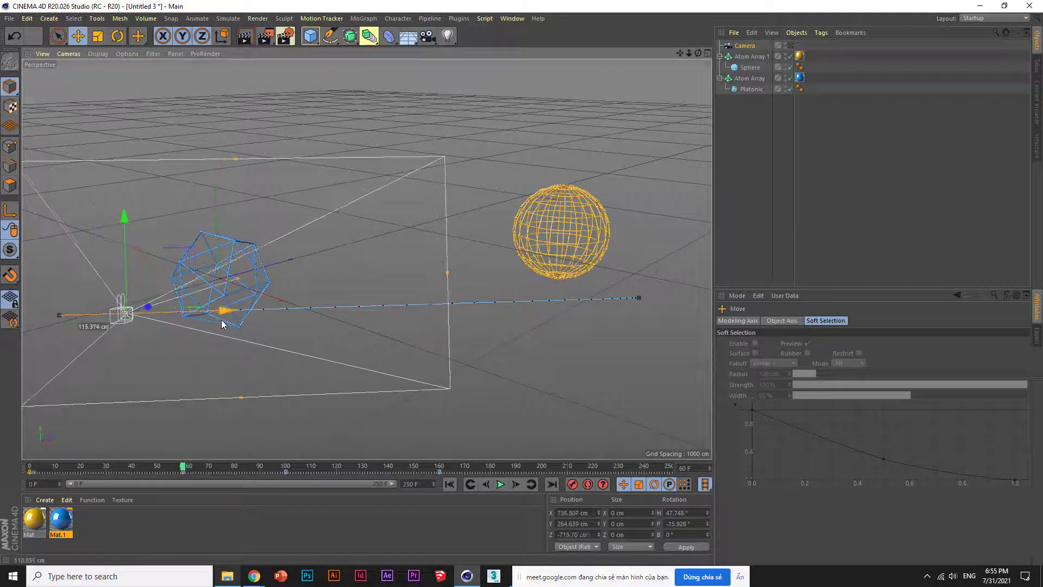
Step: With Auto Keying on, key the camera, raise it to Y 459.596 cm at frame 160, then rewind
{"action": "left_click", "coordinate": [587, 484]}
{"action": "left_click", "coordinate": [571, 484]}
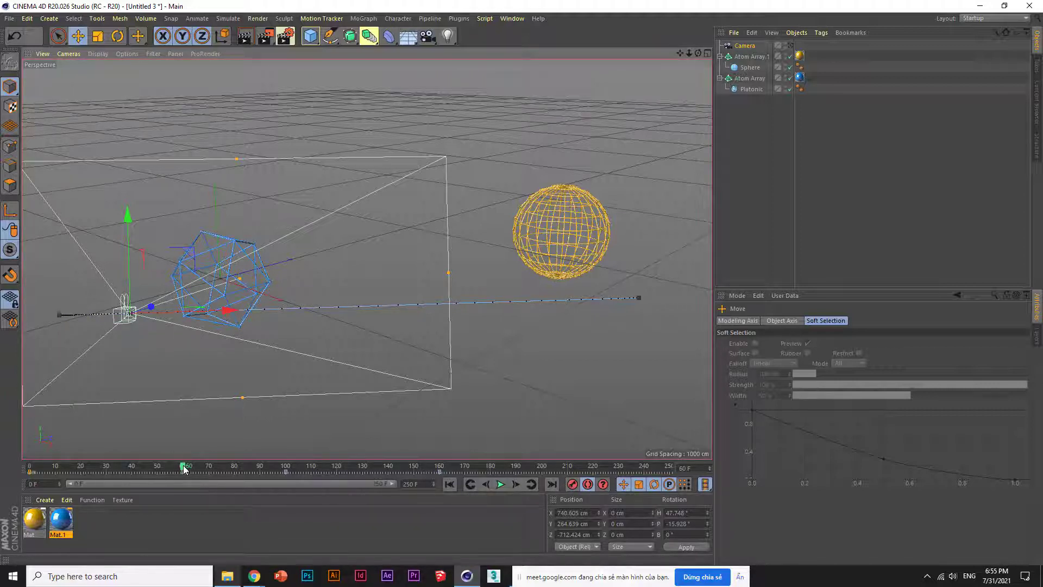
{"action": "mouse_move", "coordinate": [183, 469]}
{"action": "left_mouse_down"}
{"action": "mouse_move", "coordinate": [404, 468]}
{"action": "mouse_move", "coordinate": [441, 474]}
{"action": "mouse_move", "coordinate": [276, 478]}
{"action": "mouse_move", "coordinate": [441, 488]}
{"action": "left_mouse_up"}
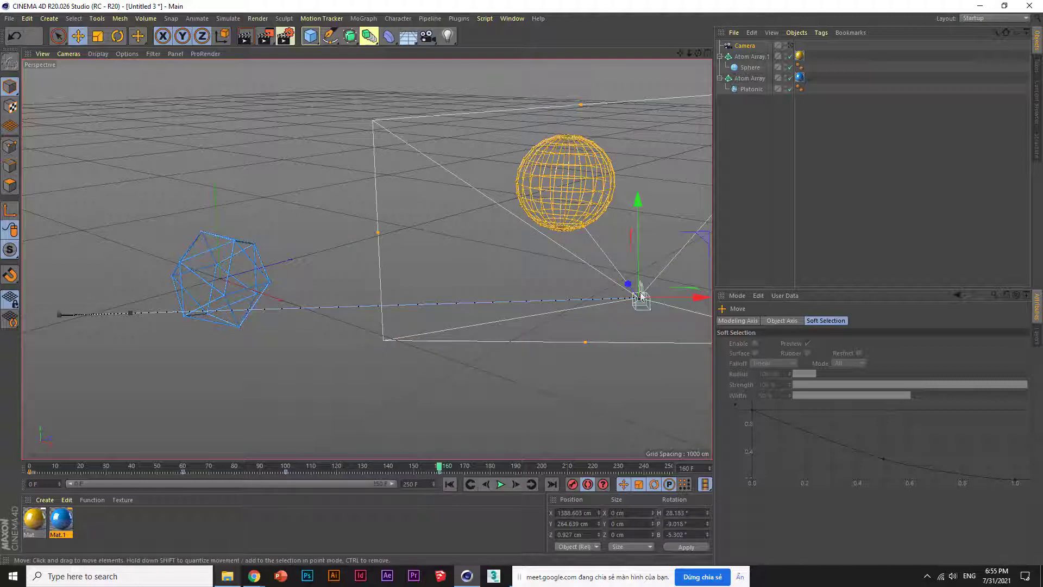
{"action": "left_click_drag", "start_coordinate": [636, 210], "coordinate": [622, 105]}
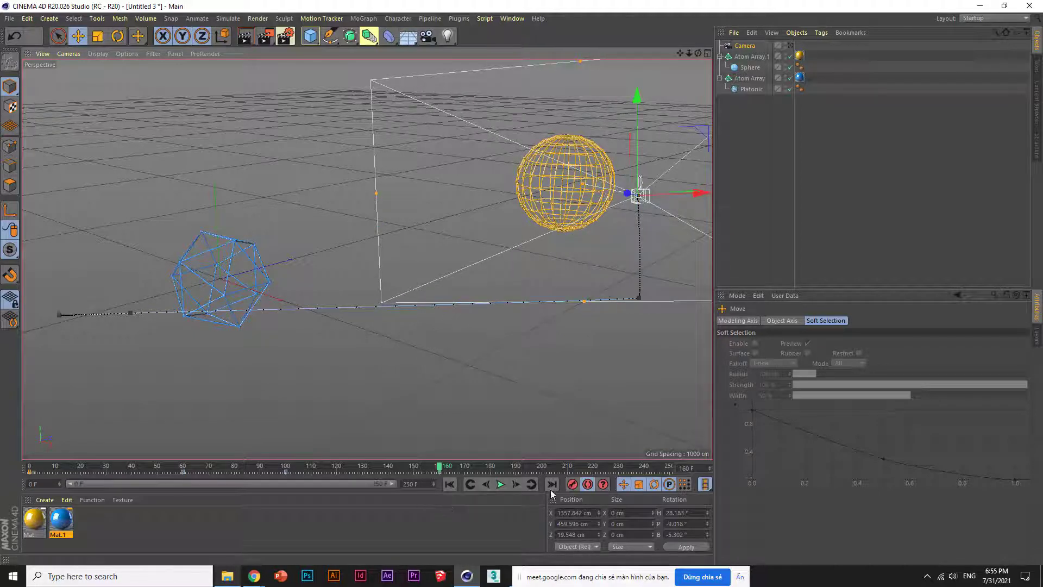
{"action": "left_click", "coordinate": [586, 485]}
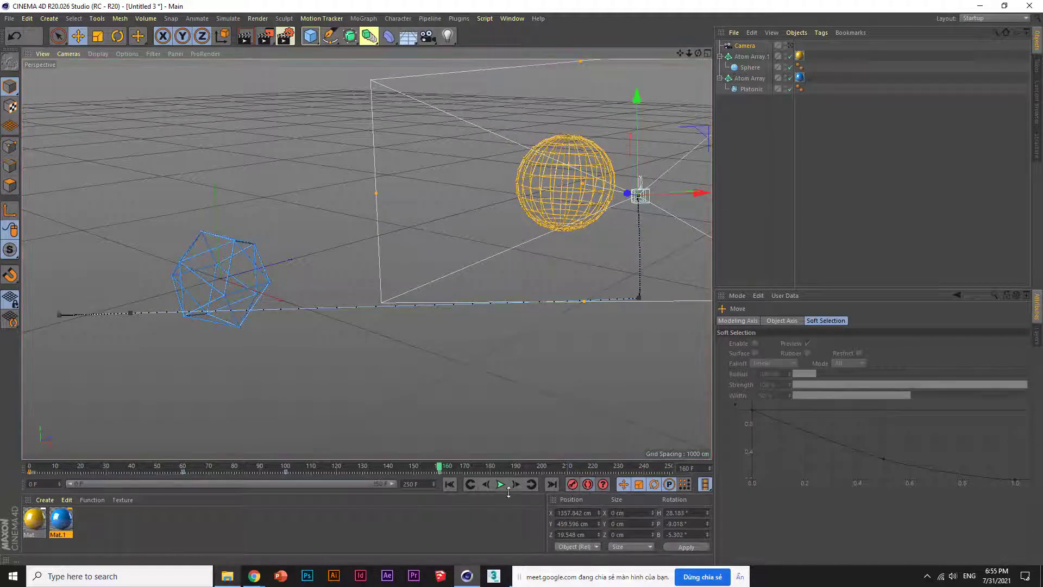
{"action": "left_click", "coordinate": [451, 484]}
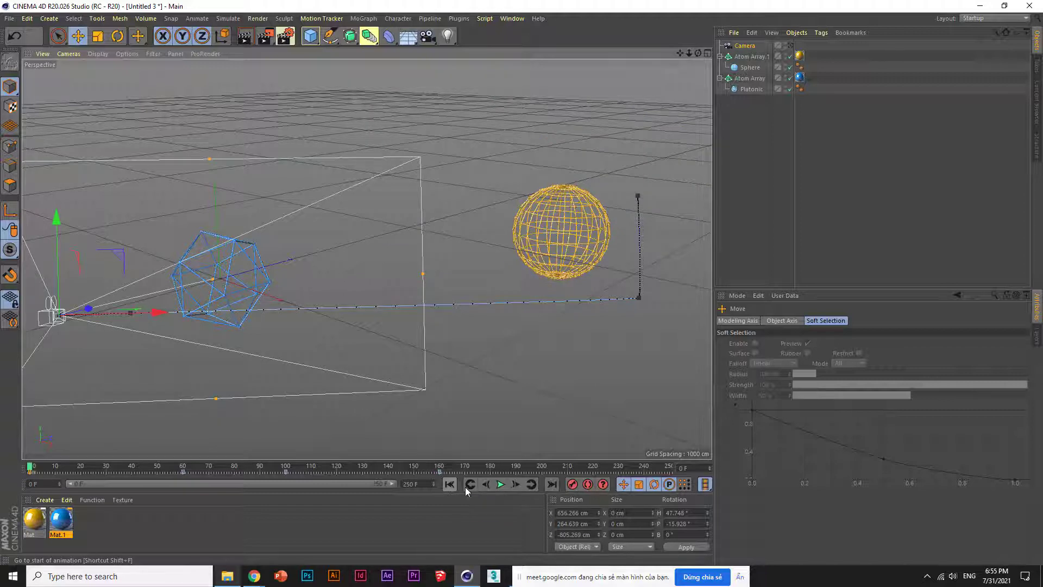
{"action": "left_click", "coordinate": [501, 485]}
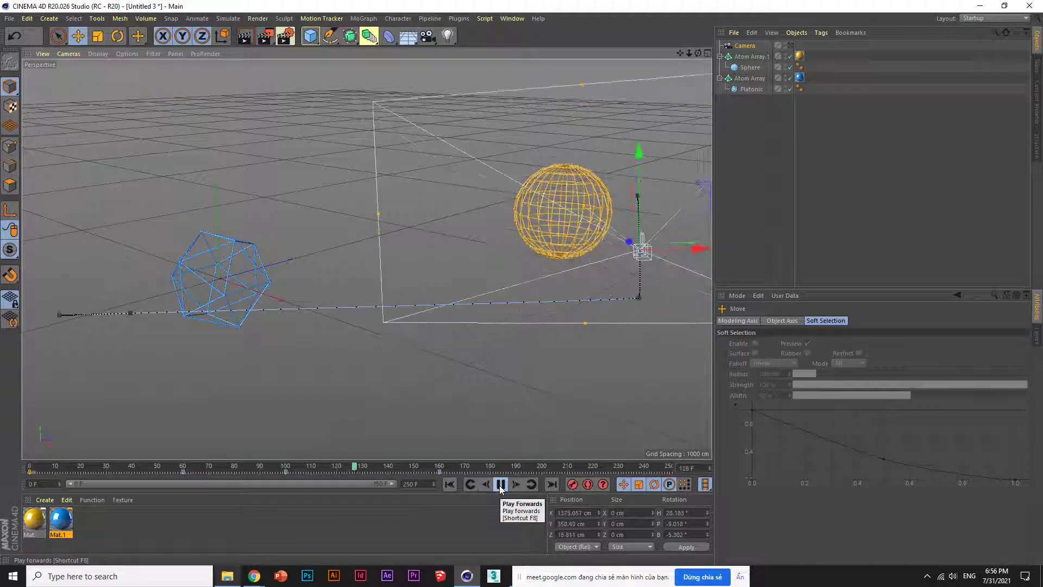
{"action": "left_click", "coordinate": [501, 485]}
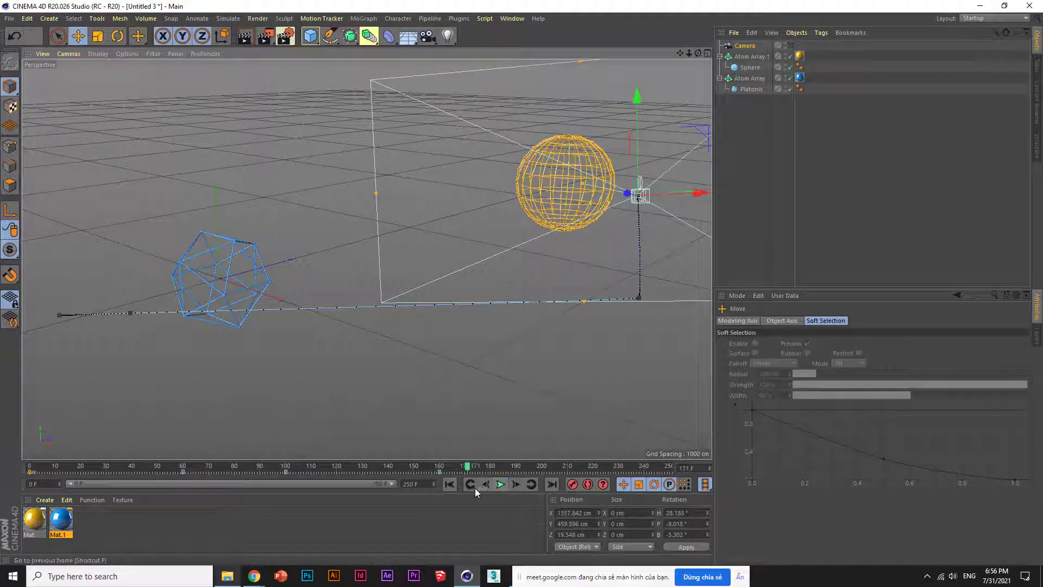
{"action": "left_click", "coordinate": [451, 484]}
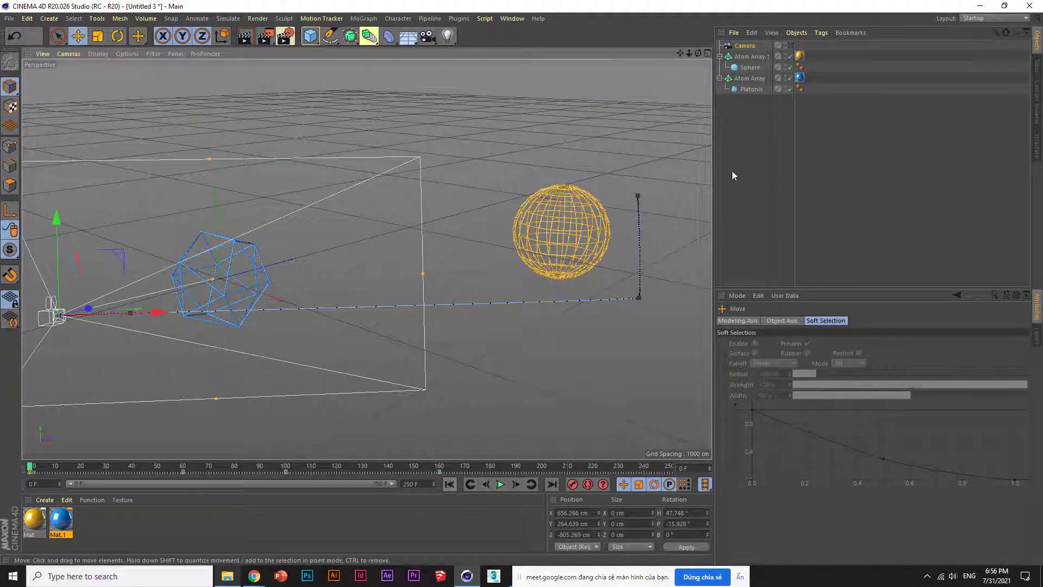
{"action": "left_click", "coordinate": [790, 46]}
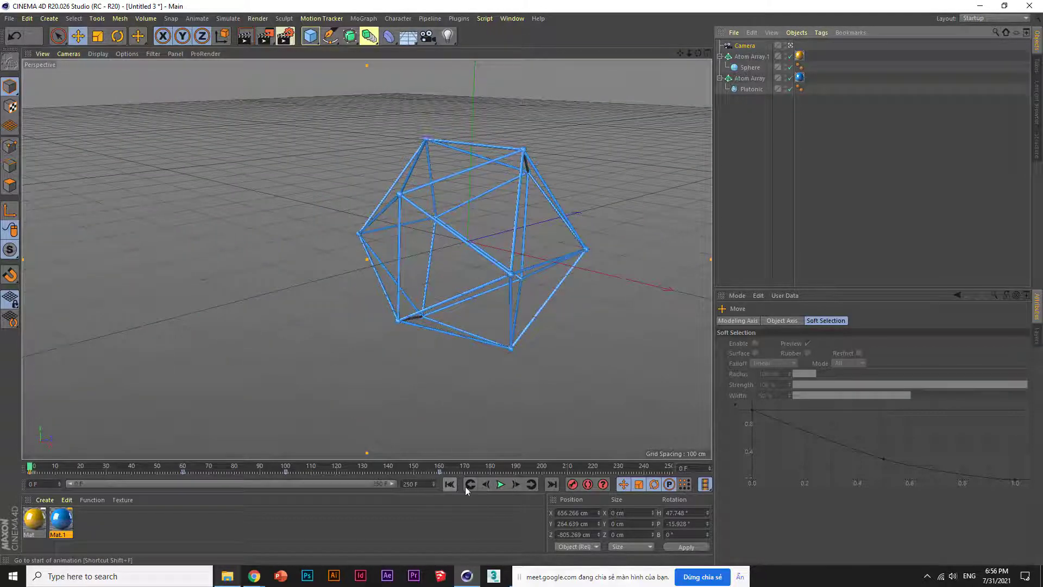
{"action": "left_click", "coordinate": [497, 485]}
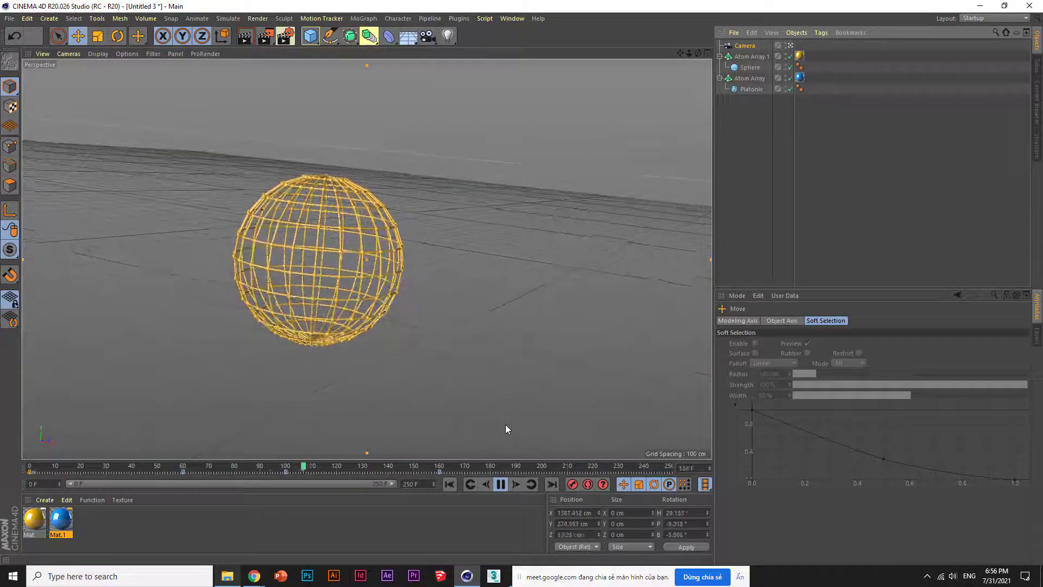
{"action": "left_click", "coordinate": [502, 484]}
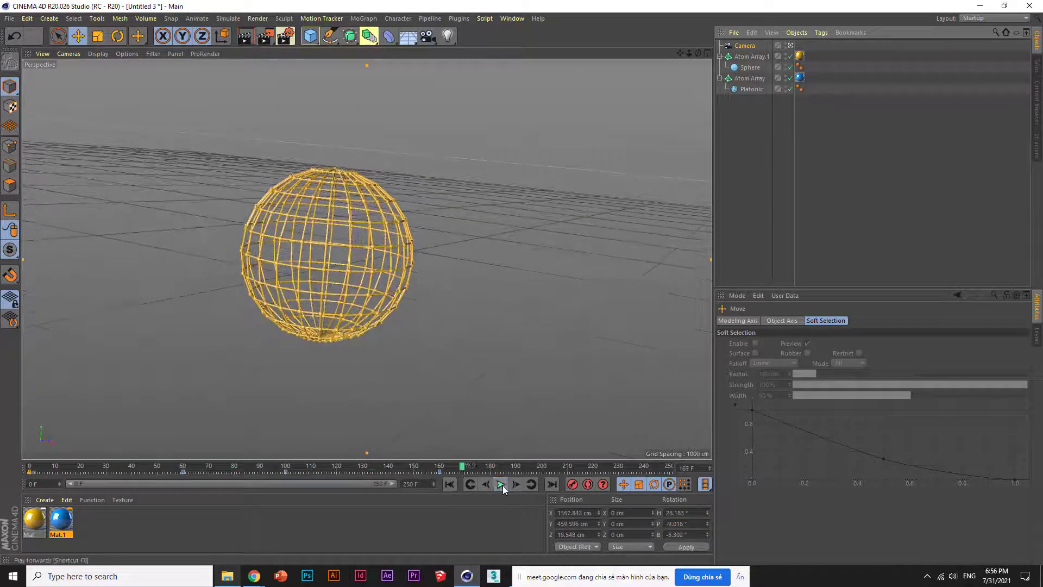
{"action": "left_click_drag", "start_coordinate": [463, 470], "coordinate": [514, 474]}
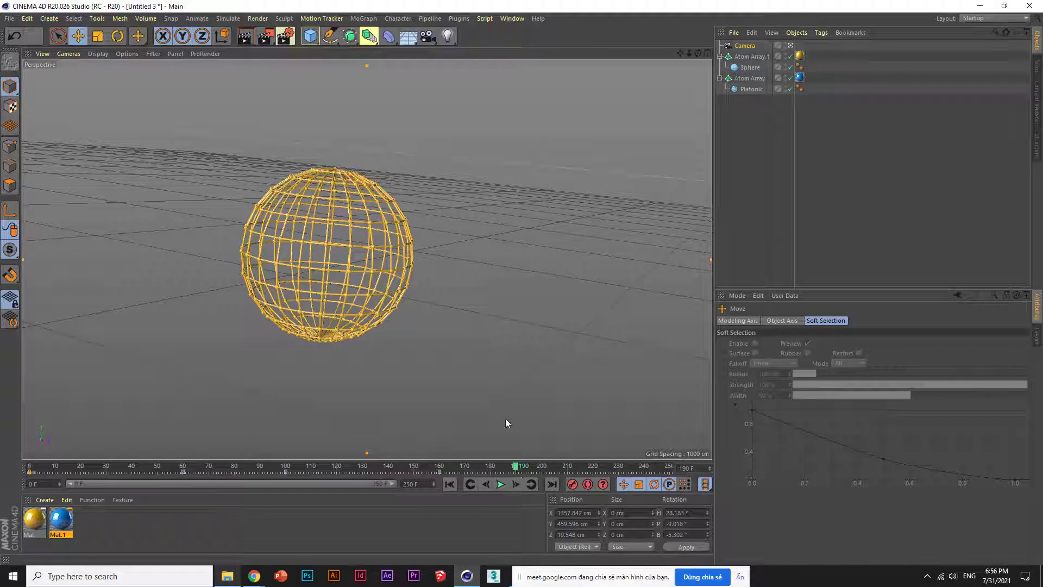
{"action": "left_click", "coordinate": [791, 45]}
{"action": "left_click_drag", "start_coordinate": [641, 135], "coordinate": [501, 324], "text": "alt"}
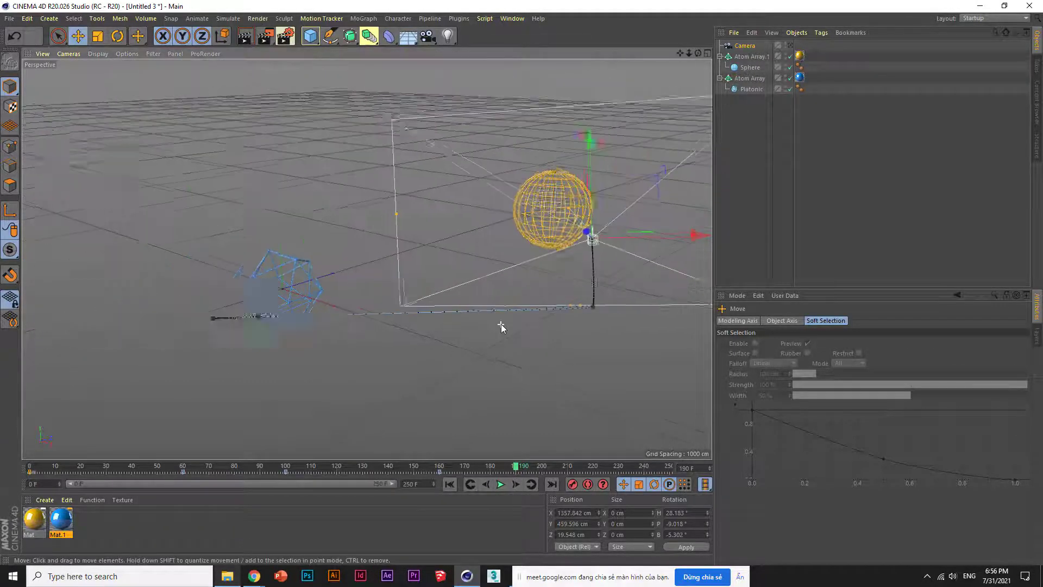
Step: Add a torus and place it at X −3036.454, Y 215.812, Z 1670.844 cm, left of the platonic
{"action": "left_click", "coordinate": [312, 37]}
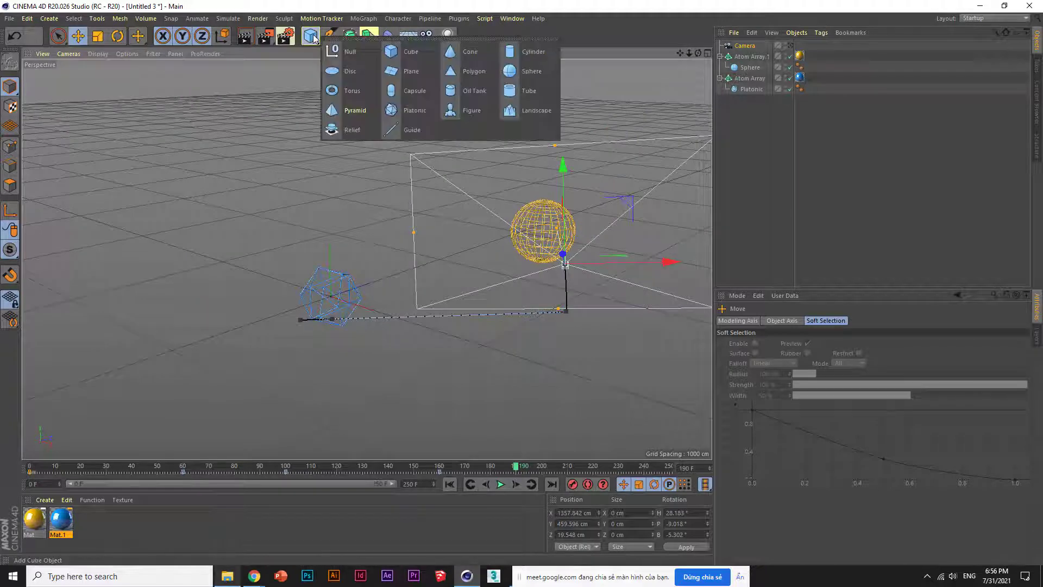
{"action": "left_click", "coordinate": [342, 90]}
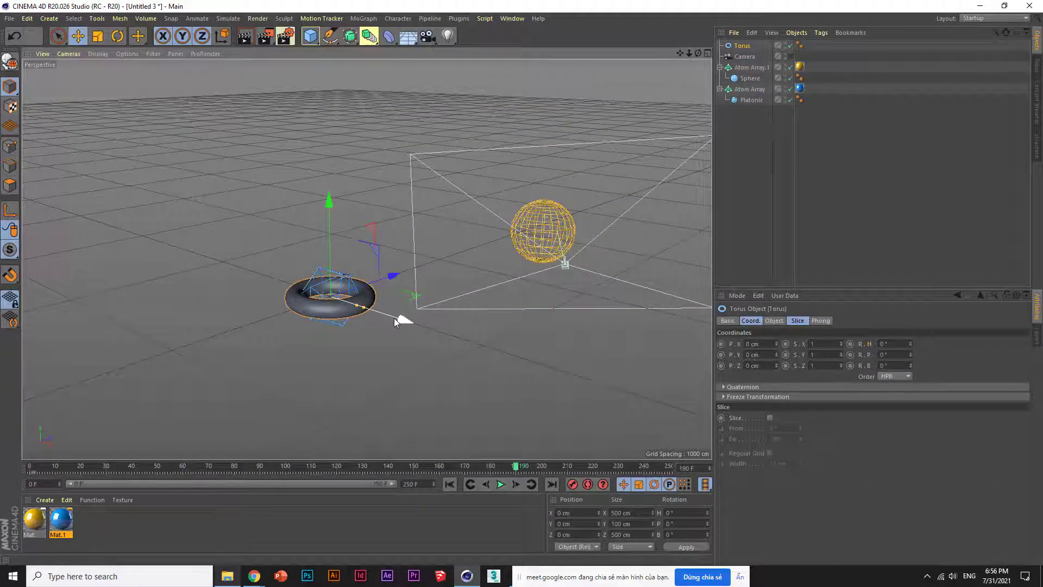
{"action": "mouse_move", "coordinate": [393, 318]}
{"action": "left_mouse_down"}
{"action": "mouse_move", "coordinate": [321, 294]}
{"action": "mouse_move", "coordinate": [391, 180]}
{"action": "mouse_move", "coordinate": [431, 175]}
{"action": "left_mouse_up"}
{"action": "left_click", "coordinate": [518, 474]}
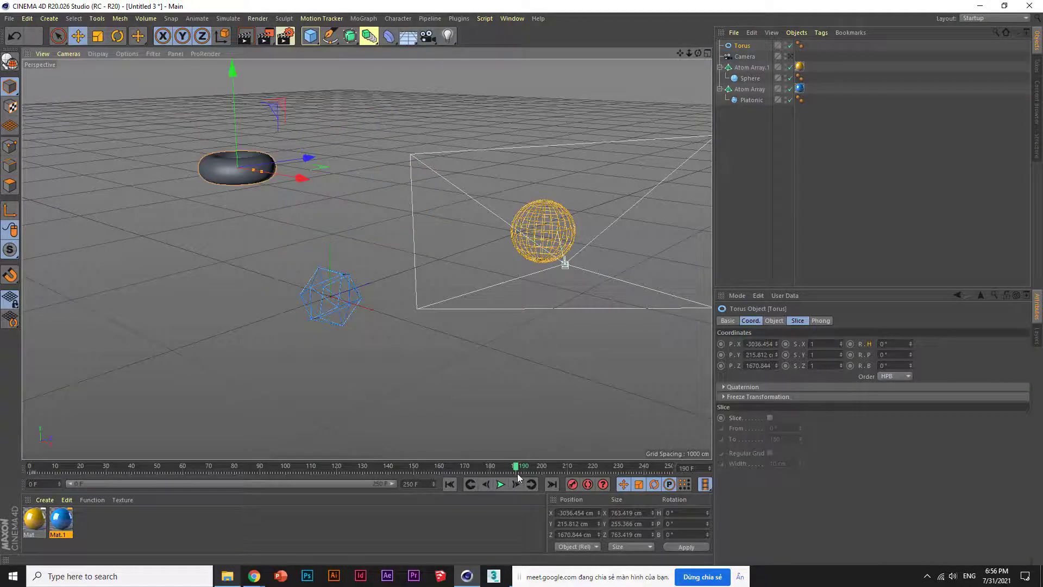
{"action": "left_click_drag", "start_coordinate": [517, 472], "coordinate": [438, 470]}
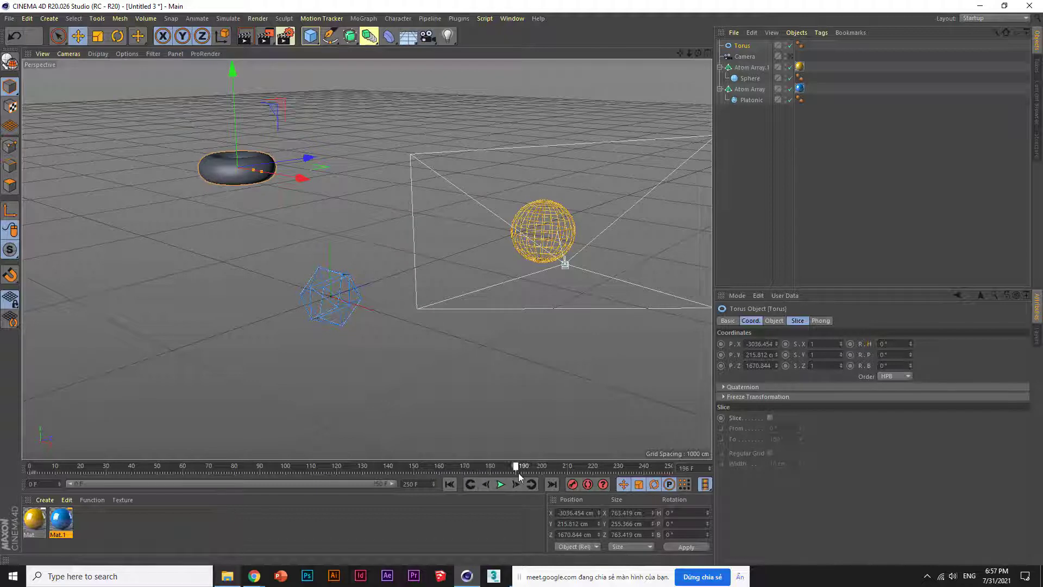
{"action": "left_click_drag", "start_coordinate": [544, 473], "coordinate": [450, 473]}
Step: At frame 199 with Auto Keying on, move and turn the camera to sit beside the torus
{"action": "left_click", "coordinate": [742, 58]}
{"action": "left_click", "coordinate": [468, 470]}
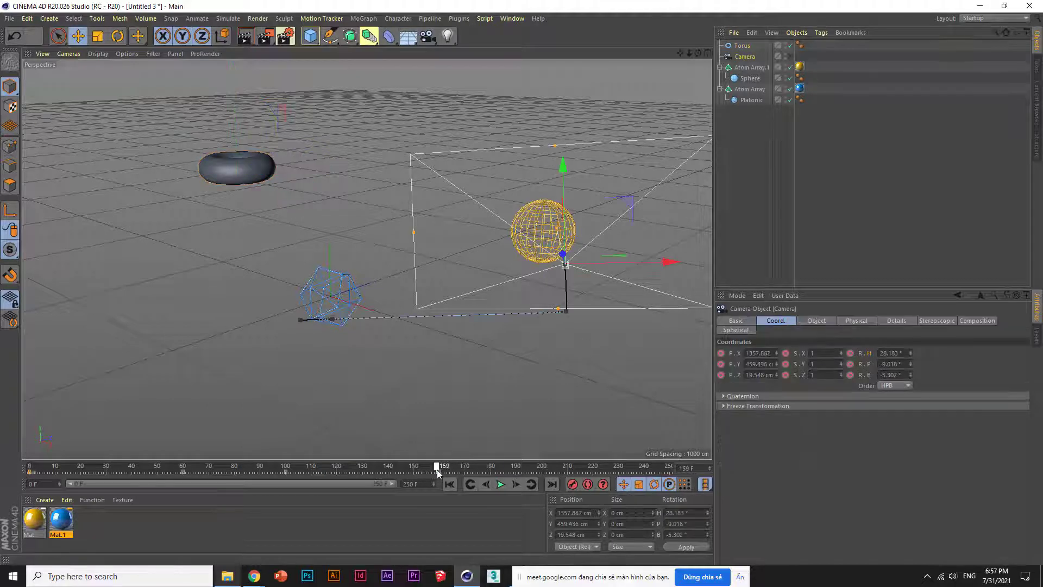
{"action": "left_click_drag", "start_coordinate": [437, 470], "coordinate": [464, 468]}
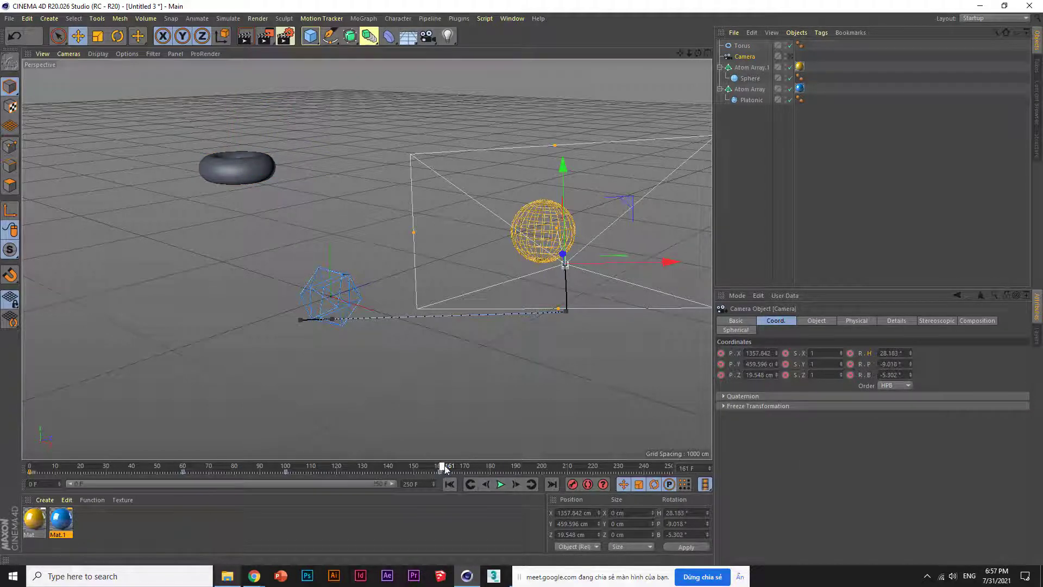
{"action": "left_click", "coordinate": [538, 470]}
{"action": "left_click", "coordinate": [587, 484]}
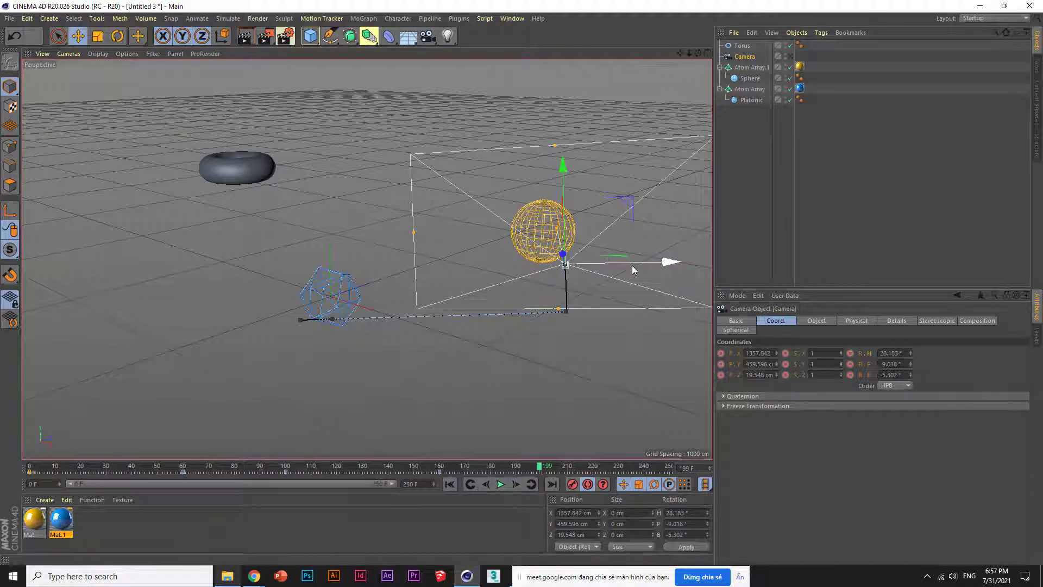
{"action": "mouse_move", "coordinate": [592, 266]}
{"action": "left_mouse_down"}
{"action": "mouse_move", "coordinate": [182, 230]}
{"action": "mouse_move", "coordinate": [131, 190]}
{"action": "mouse_move", "coordinate": [200, 148]}
{"action": "left_mouse_up"}
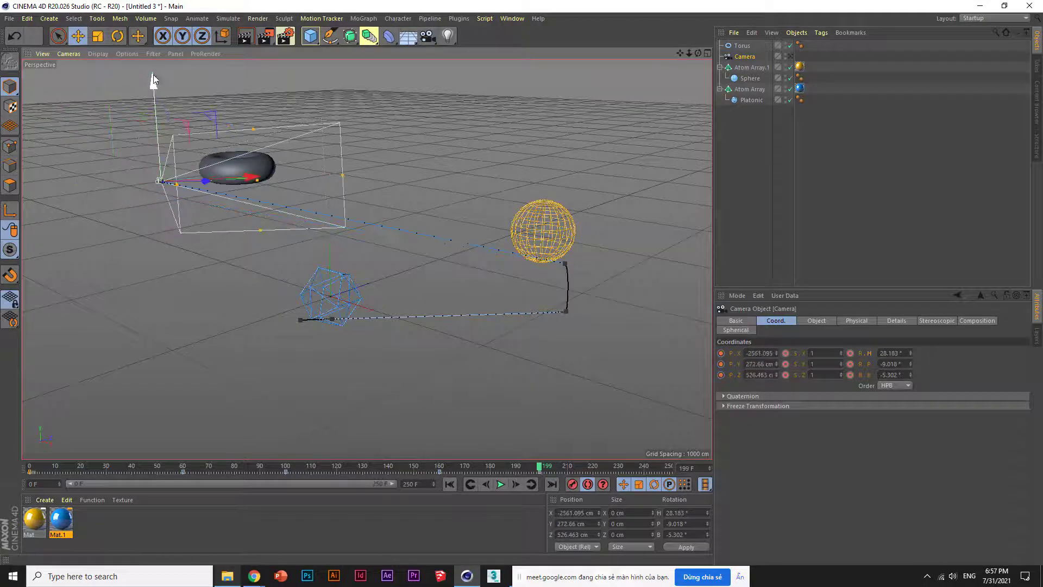
{"action": "left_click_drag", "start_coordinate": [153, 74], "coordinate": [153, 40]}
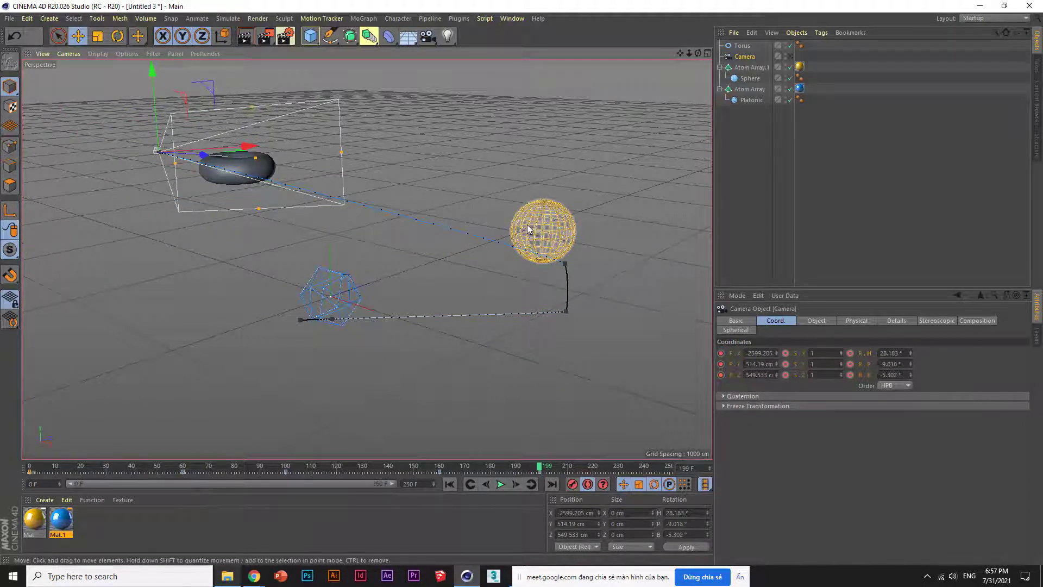
{"action": "left_click", "coordinate": [116, 37]}
{"action": "left_click_drag", "start_coordinate": [166, 150], "coordinate": [182, 153]}
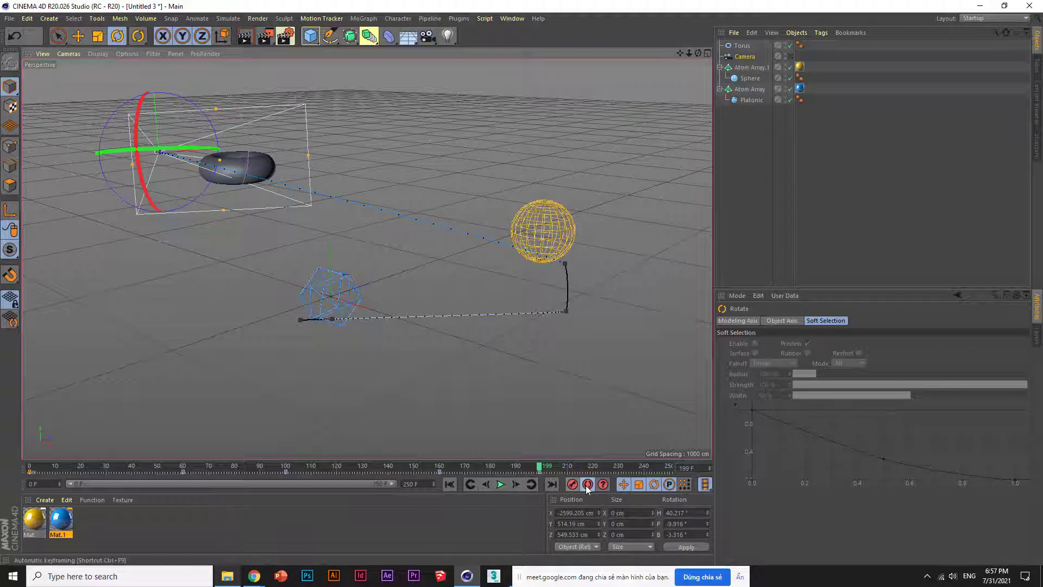
Step: Play back the fly-through from frame 0 and apply the blue Mat.1 material to the torus
{"action": "left_click", "coordinate": [448, 484]}
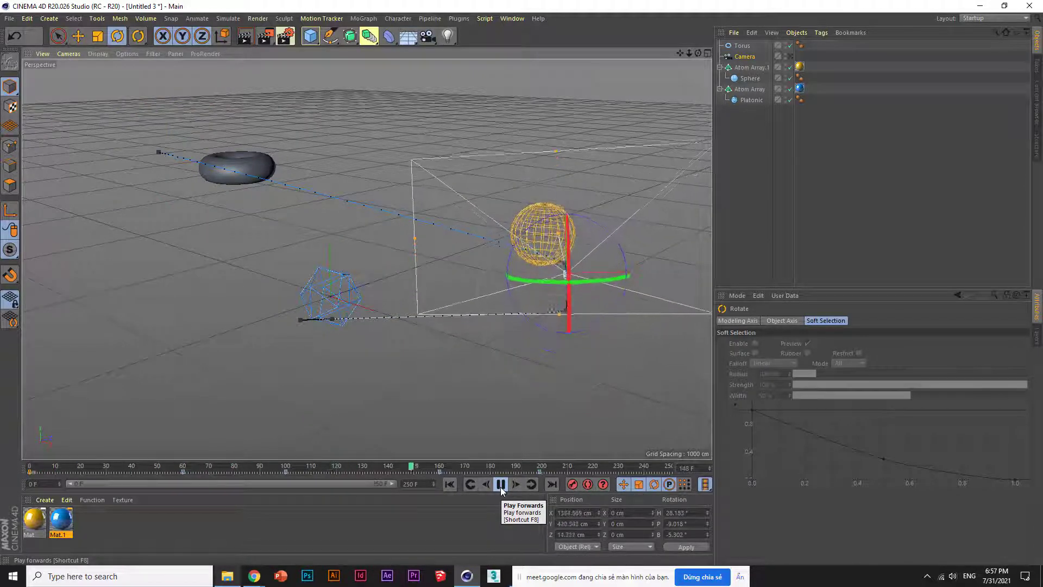
{"action": "left_click", "coordinate": [500, 485]}
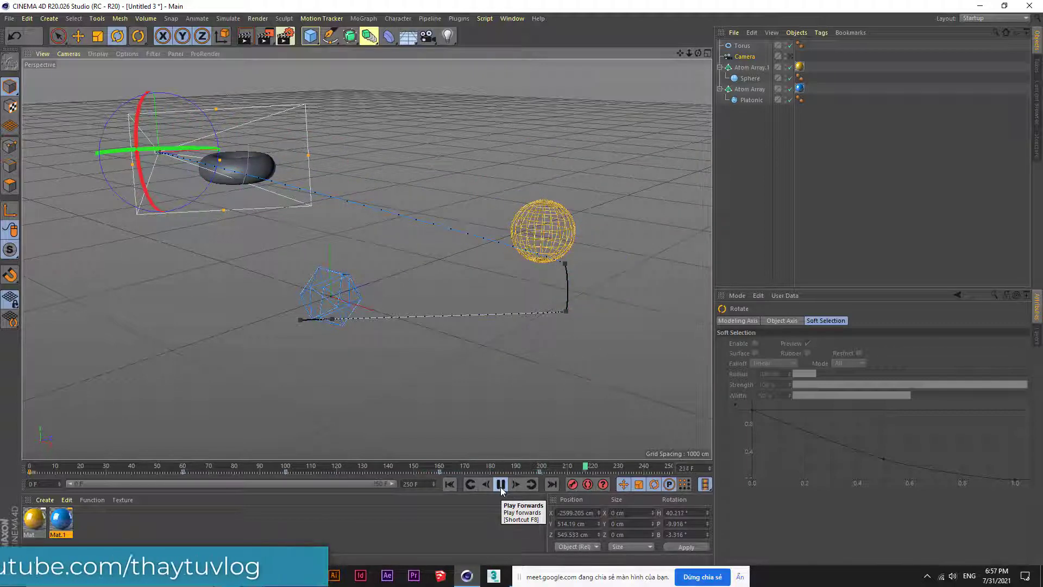
{"action": "left_click", "coordinate": [450, 484]}
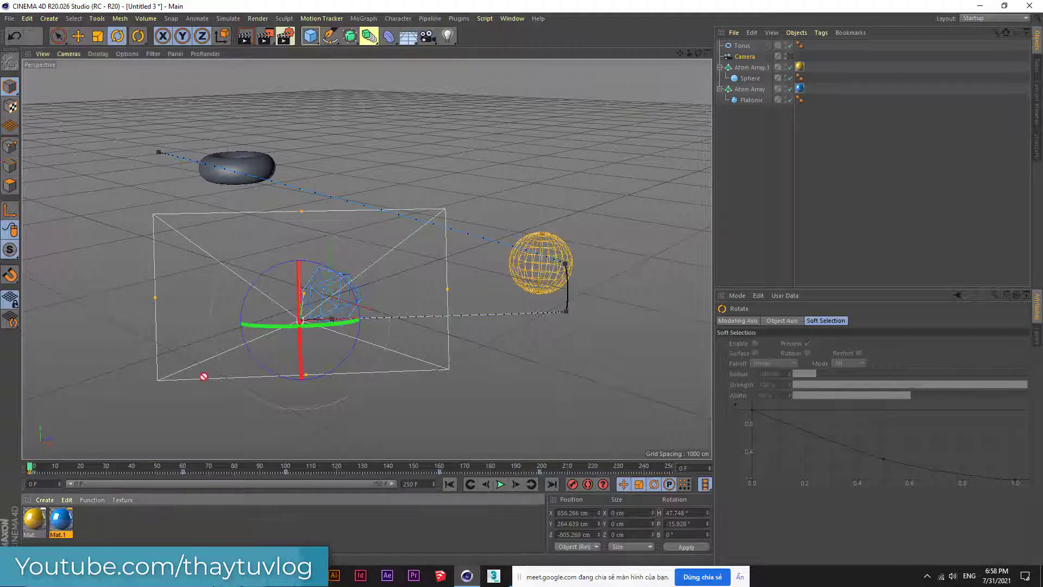
{"action": "left_click_drag", "start_coordinate": [750, 50], "coordinate": [748, 47]}
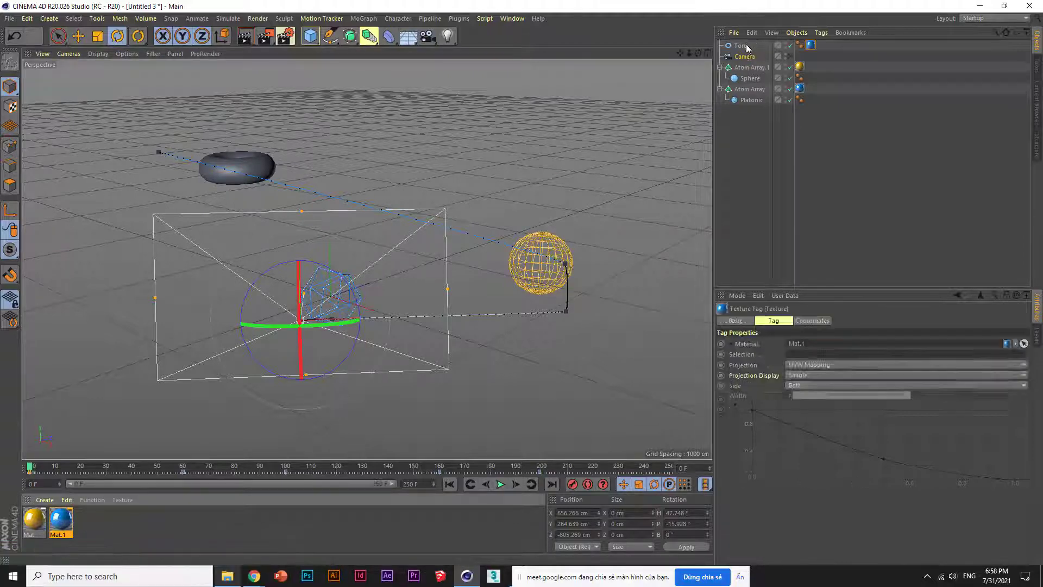
Step: Look through the animated camera and play the fly-through from icosahedron to torus, then stop
{"action": "left_click", "coordinate": [784, 58]}
{"action": "left_click", "coordinate": [790, 57]}
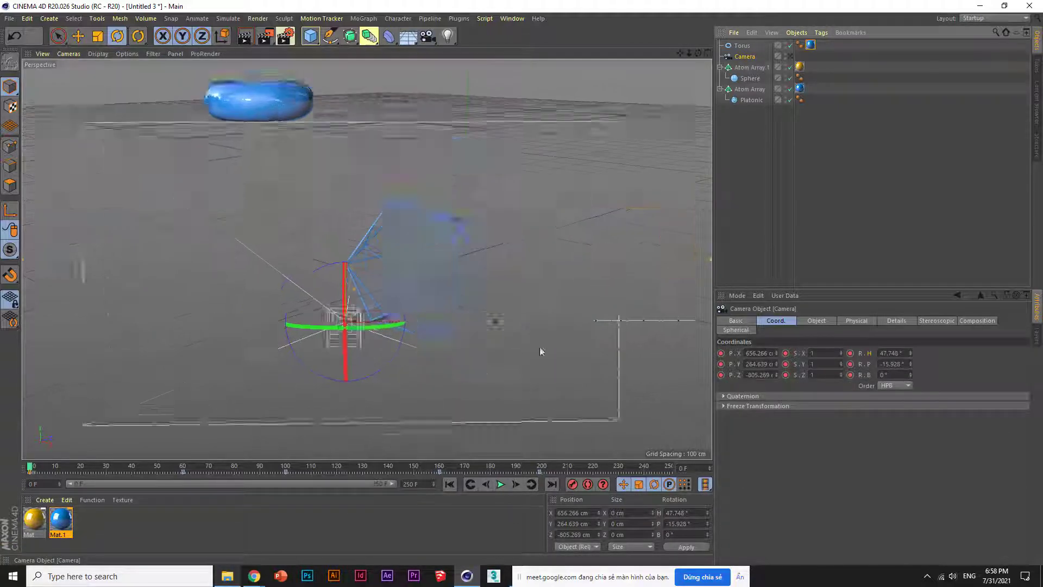
{"action": "left_click", "coordinate": [501, 488]}
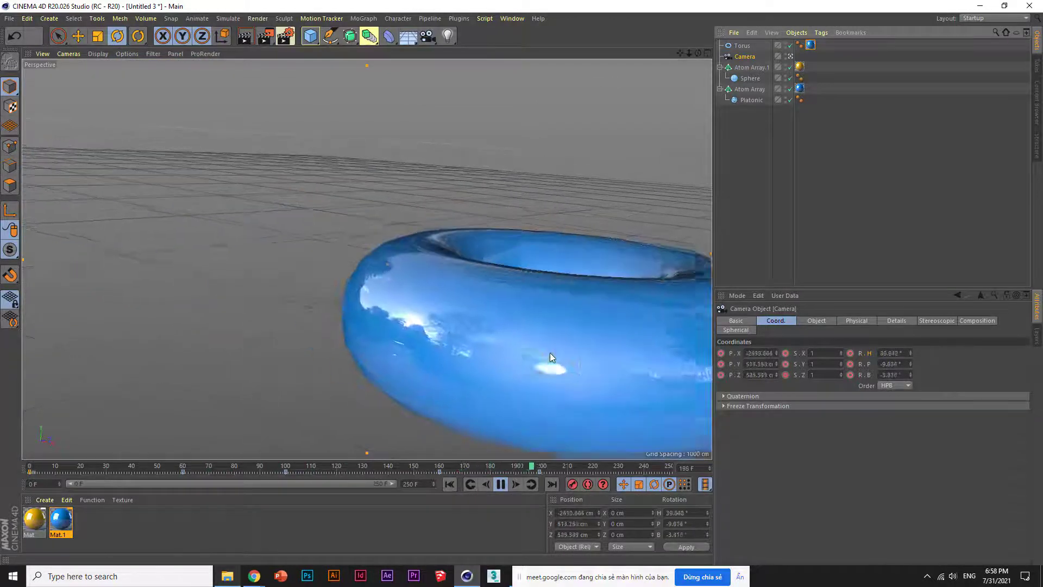
{"action": "left_click", "coordinate": [500, 484]}
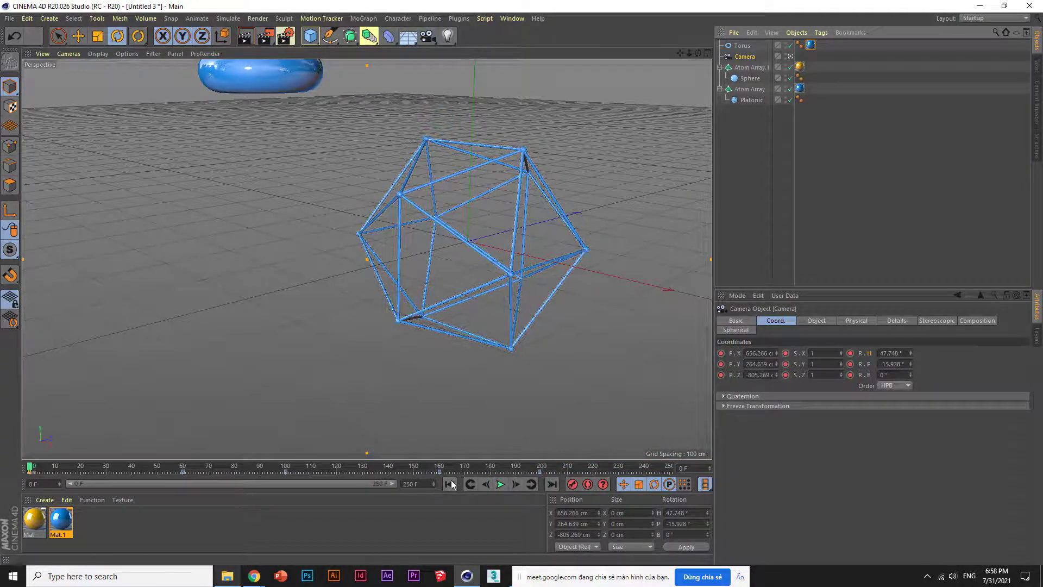
Step: Ctrl-drag a top-level copy of Platonic out of Atom Array and give it the yellow Mat material
{"action": "left_click", "coordinate": [745, 111]}
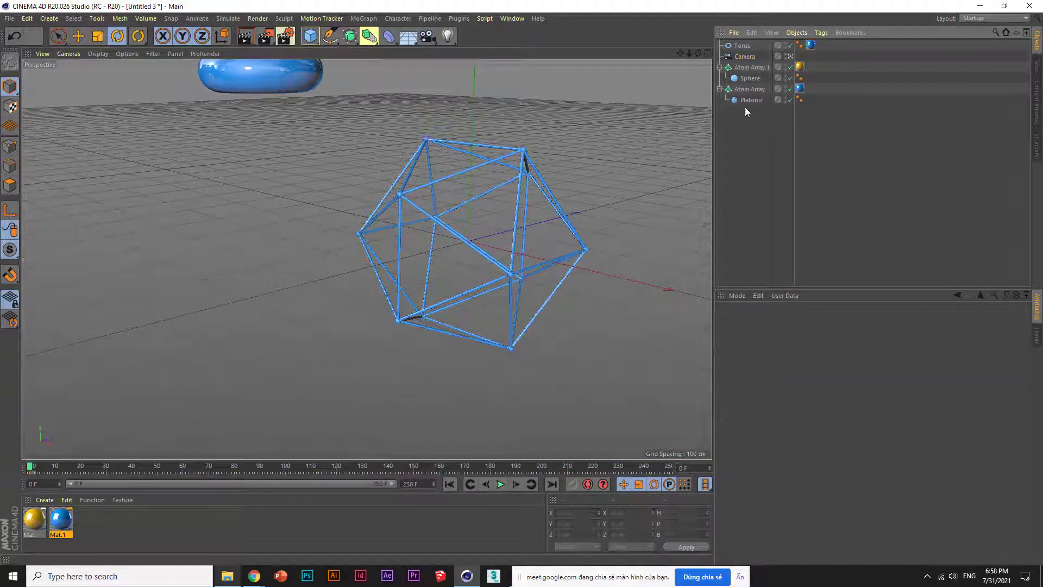
{"action": "left_click", "coordinate": [742, 100]}
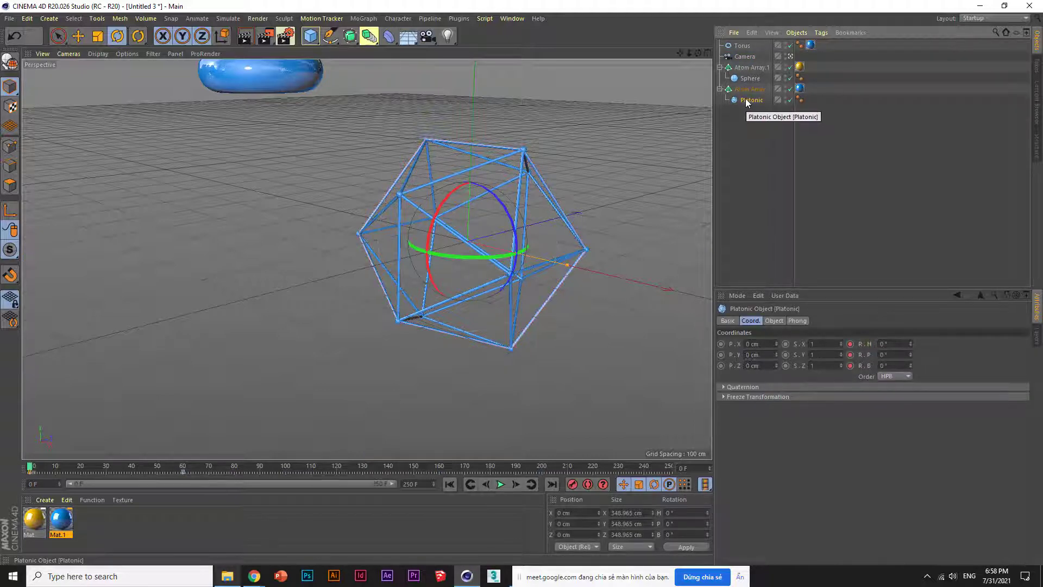
{"action": "left_click_drag", "start_coordinate": [744, 102], "coordinate": [740, 124], "text": "ctrl"}
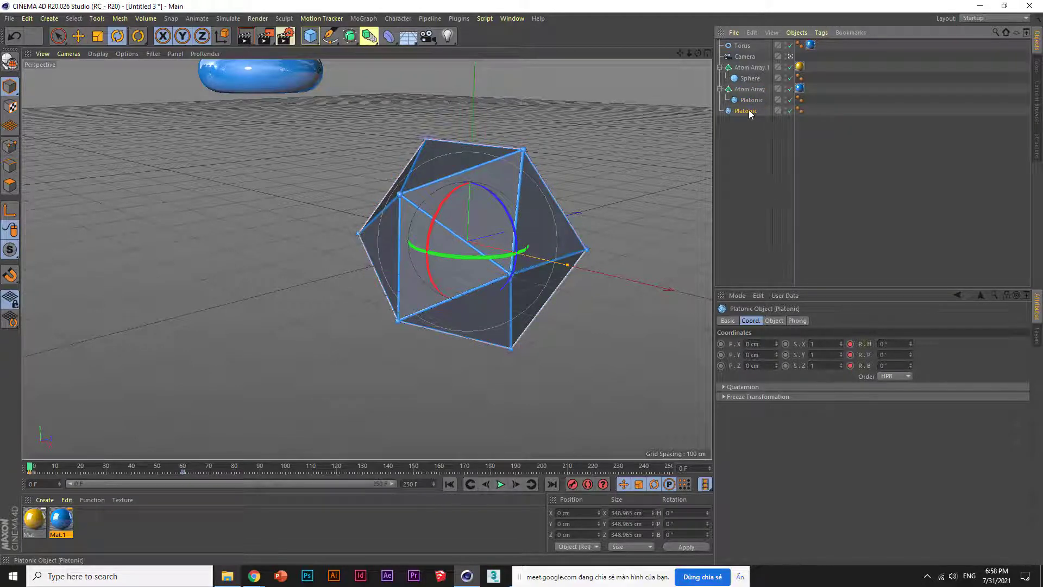
{"action": "left_click", "coordinate": [747, 132]}
{"action": "left_click", "coordinate": [748, 110]}
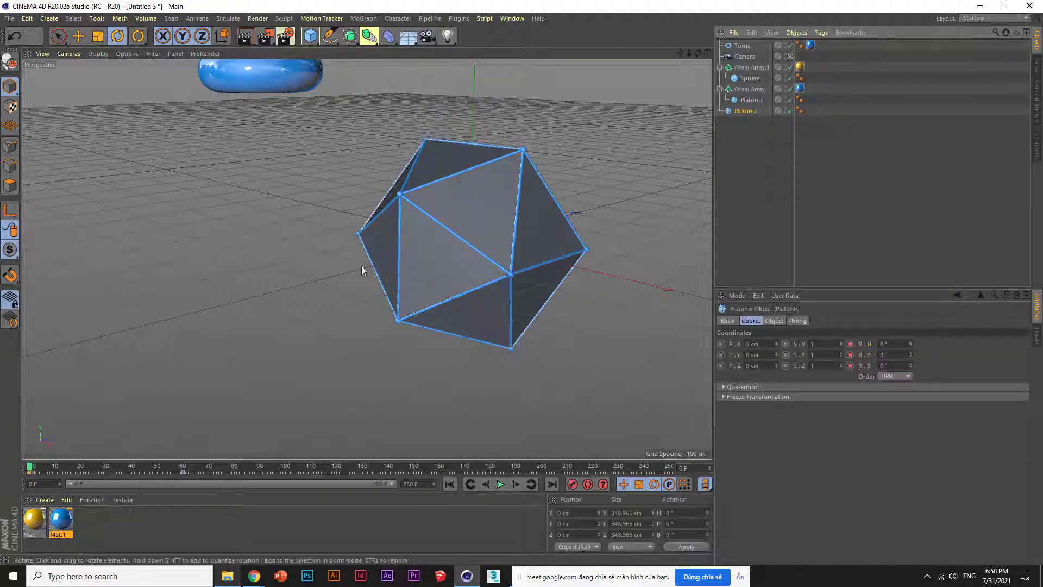
{"action": "left_click_drag", "start_coordinate": [34, 516], "coordinate": [673, 158]}
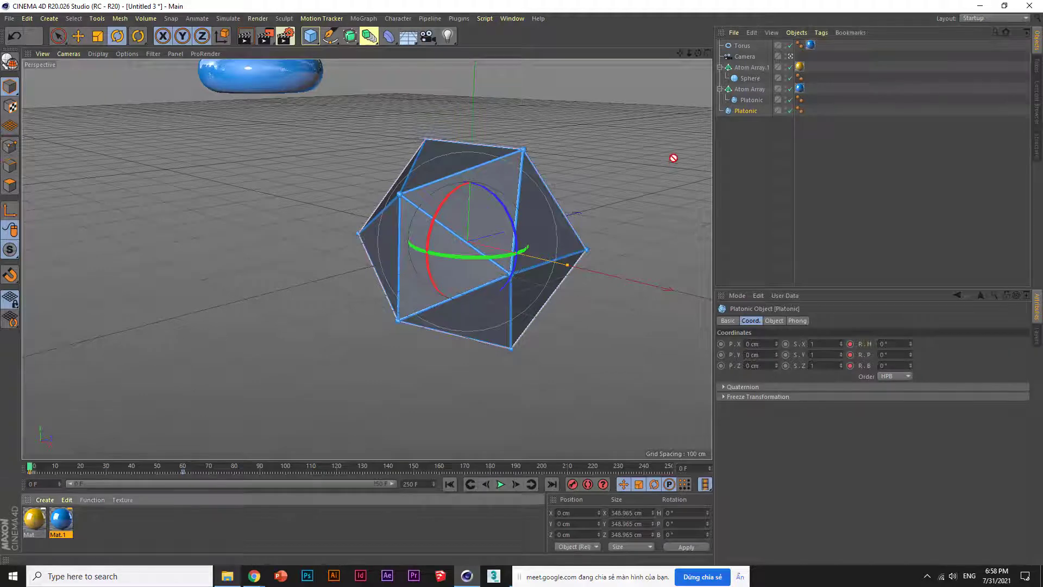
{"action": "left_click_drag", "start_coordinate": [745, 111], "coordinate": [743, 111]}
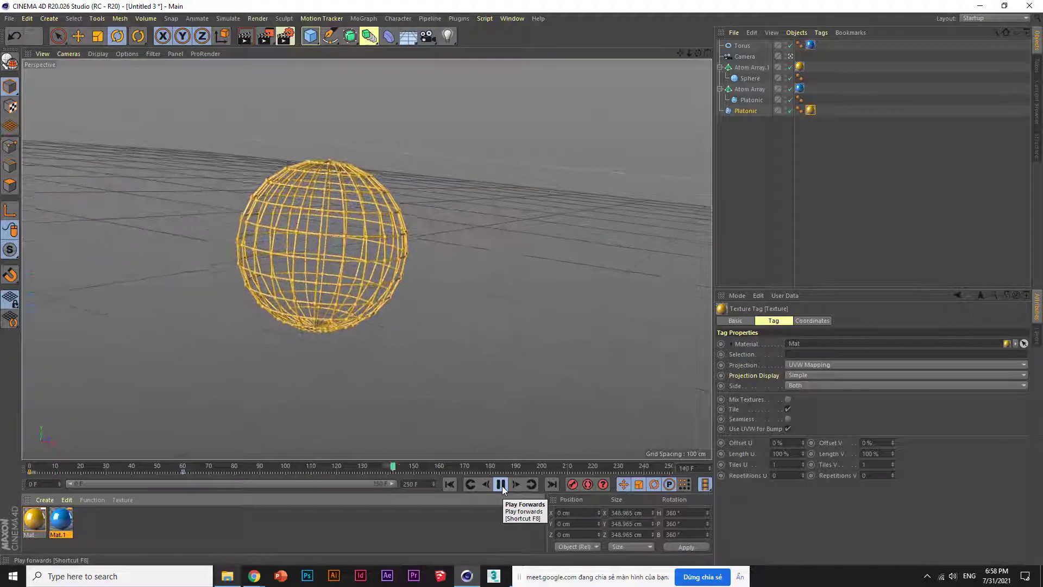
Step: Stop playback, move Atom Array.1 to the list bottom, and copy its Sphere out standalone
{"action": "left_click", "coordinate": [500, 484]}
{"action": "left_click_drag", "start_coordinate": [750, 165], "coordinate": [749, 165]}
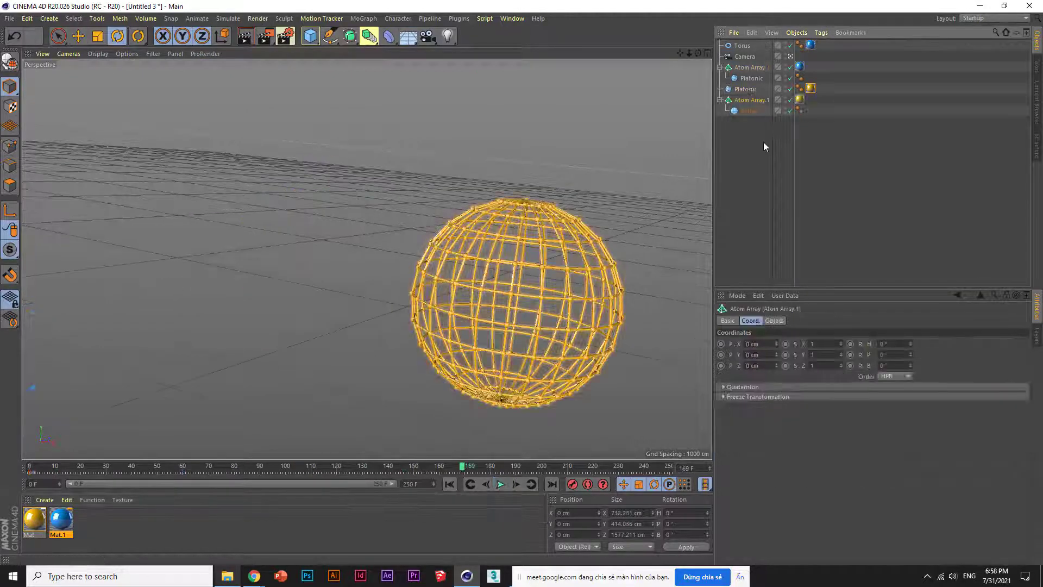
{"action": "left_click", "coordinate": [754, 110]}
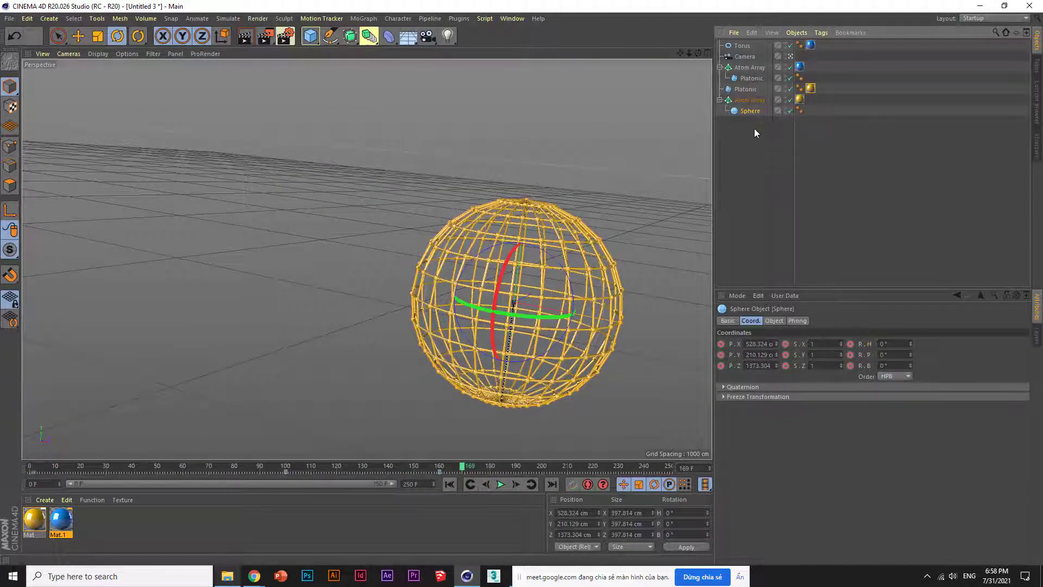
{"action": "left_click", "coordinate": [754, 128]}
{"action": "left_click_drag", "start_coordinate": [751, 112], "coordinate": [747, 126], "text": "ctrl"}
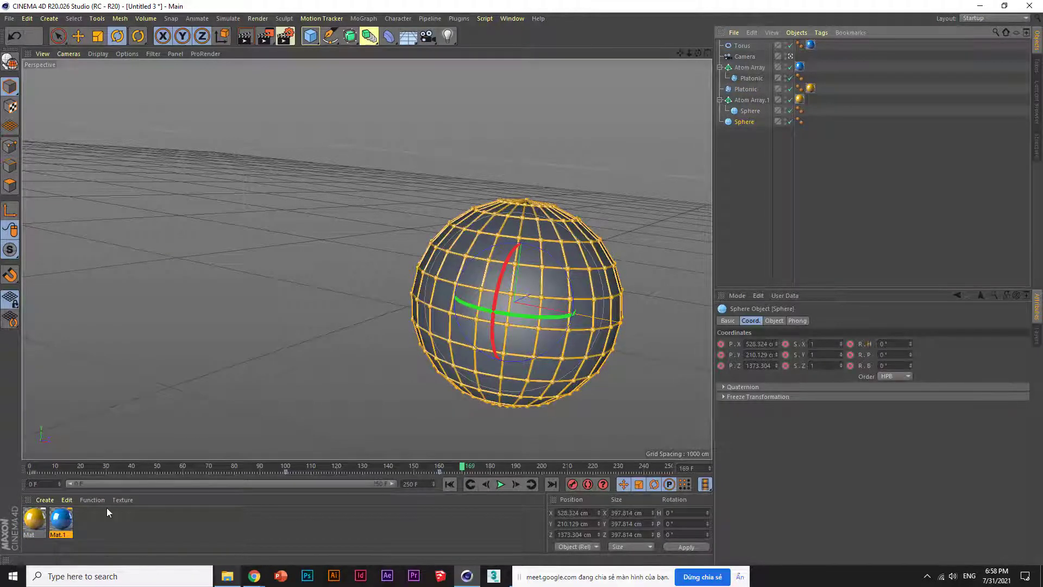
Step: Apply the glossy blue Mat.1 to the Sphere copy and move Torus to the list bottom
{"action": "left_click_drag", "start_coordinate": [68, 523], "coordinate": [130, 489]}
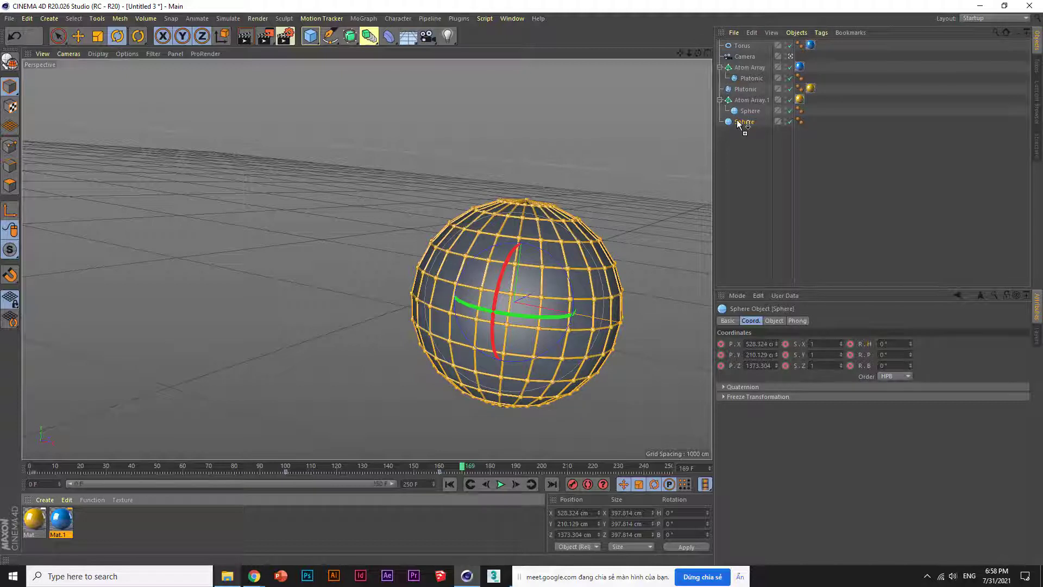
{"action": "left_click_drag", "start_coordinate": [742, 121], "coordinate": [742, 122]}
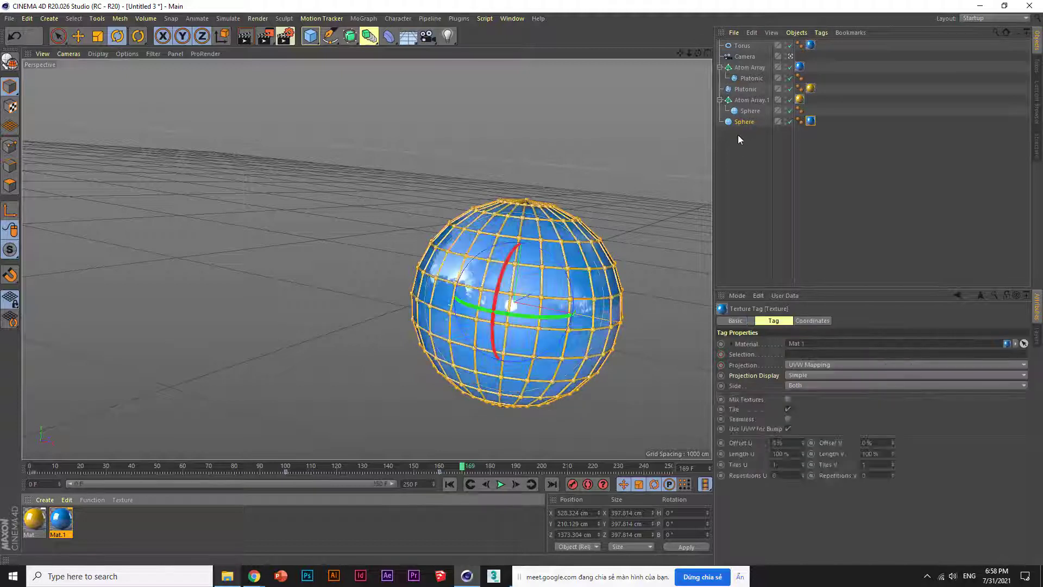
{"action": "left_click_drag", "start_coordinate": [742, 48], "coordinate": [741, 171]}
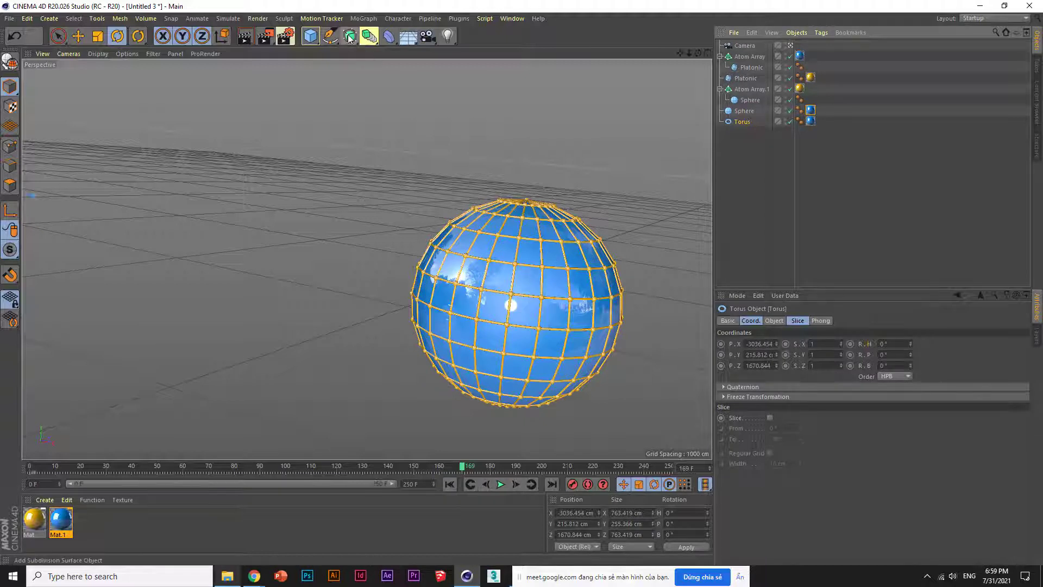
Step: Add an Atom Array.2 generator for the Torus and rewind the timeline to frame 0
{"action": "left_click", "coordinate": [368, 38]}
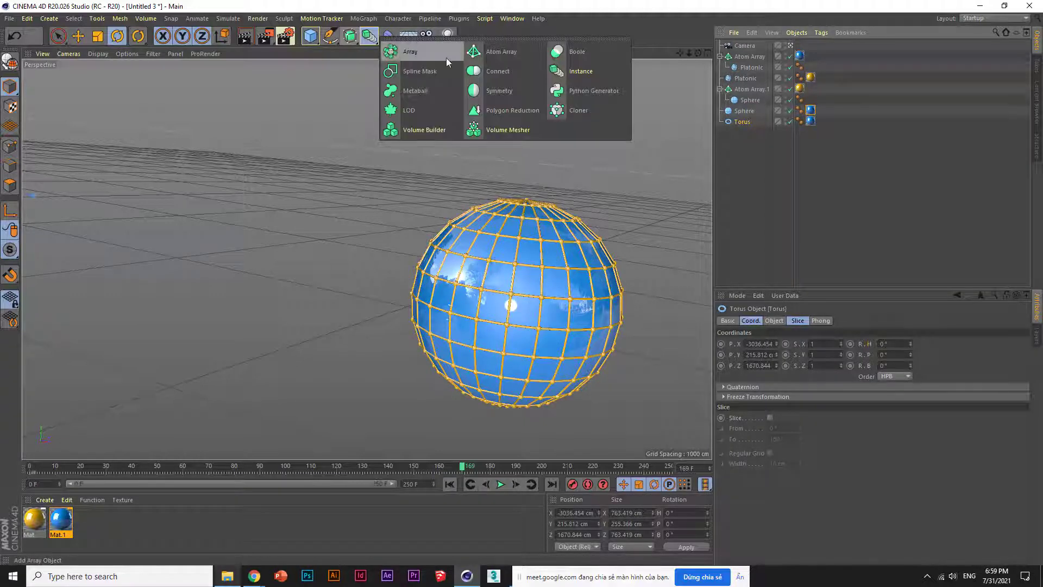
{"action": "left_click", "coordinate": [505, 54]}
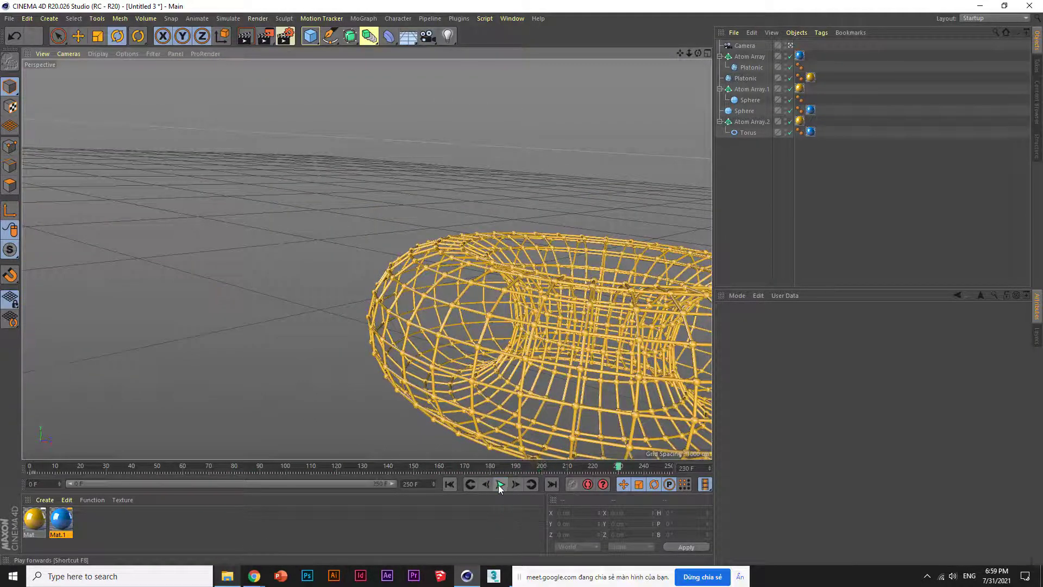
{"action": "left_click", "coordinate": [454, 487]}
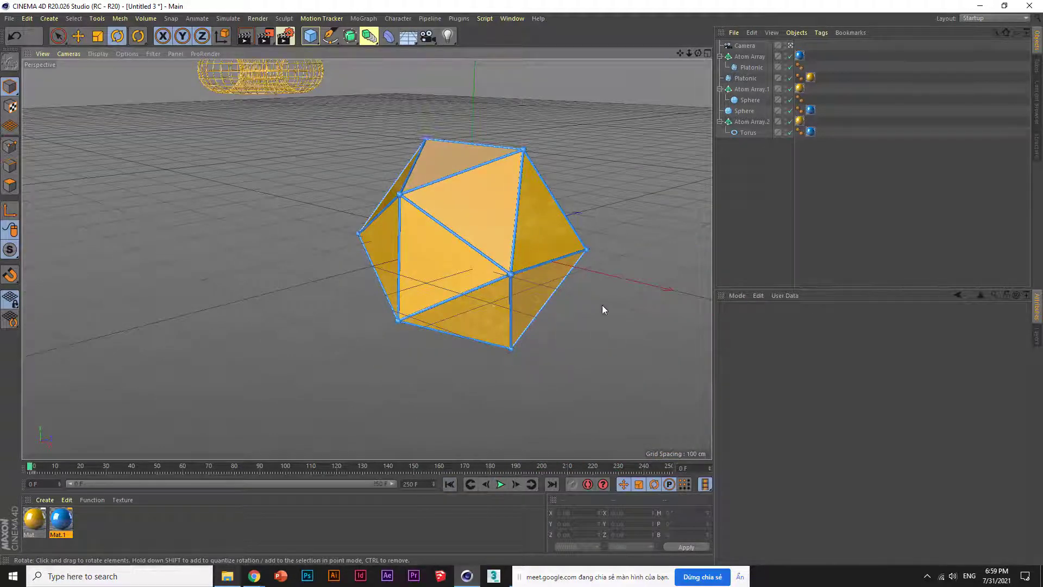
{"action": "left_click", "coordinate": [790, 46]}
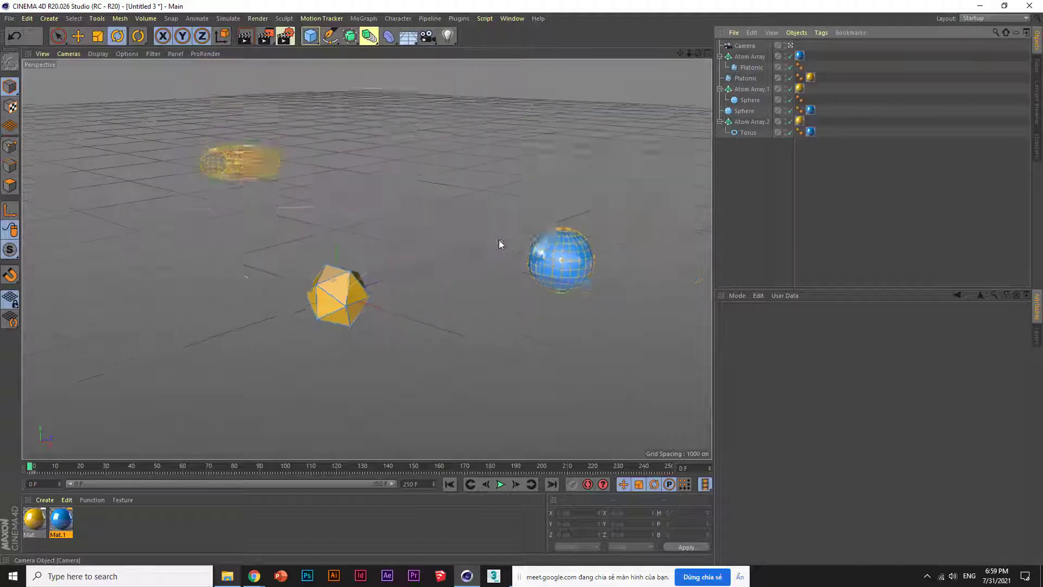
{"action": "scroll", "coordinate": [500, 244], "scroll_direction": "up", "scroll_amount": 3}
{"action": "scroll", "coordinate": [498, 245], "scroll_direction": "up", "scroll_amount": 2}
{"action": "scroll", "coordinate": [538, 255], "scroll_direction": "up", "scroll_amount": 3}
{"action": "scroll", "coordinate": [552, 263], "scroll_direction": "up", "scroll_amount": 3}
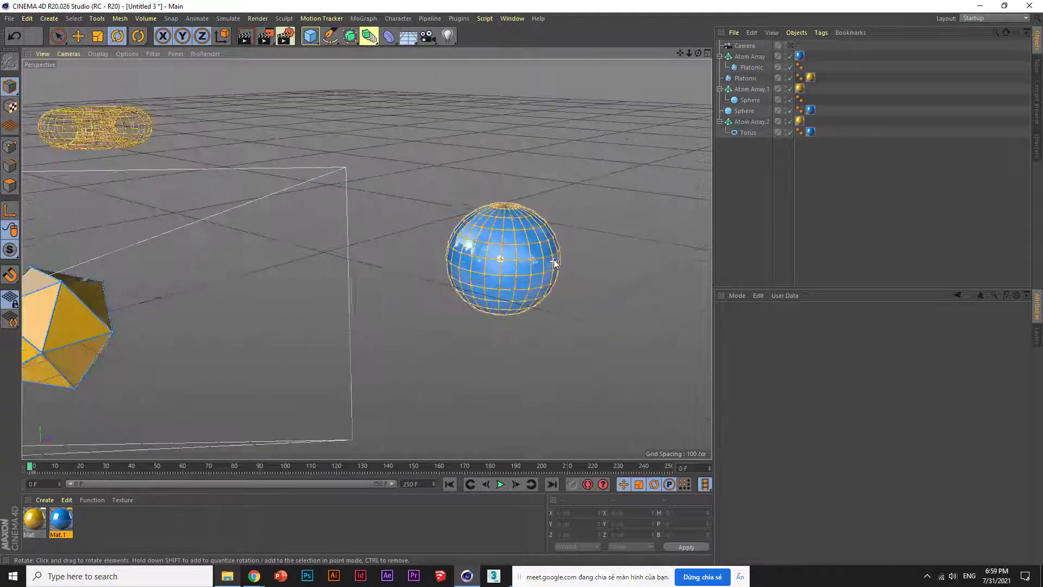
{"action": "scroll", "coordinate": [554, 263], "scroll_direction": "up", "scroll_amount": 1}
{"action": "middle_click_drag", "start_coordinate": [554, 263], "coordinate": [367, 284], "text": "alt"}
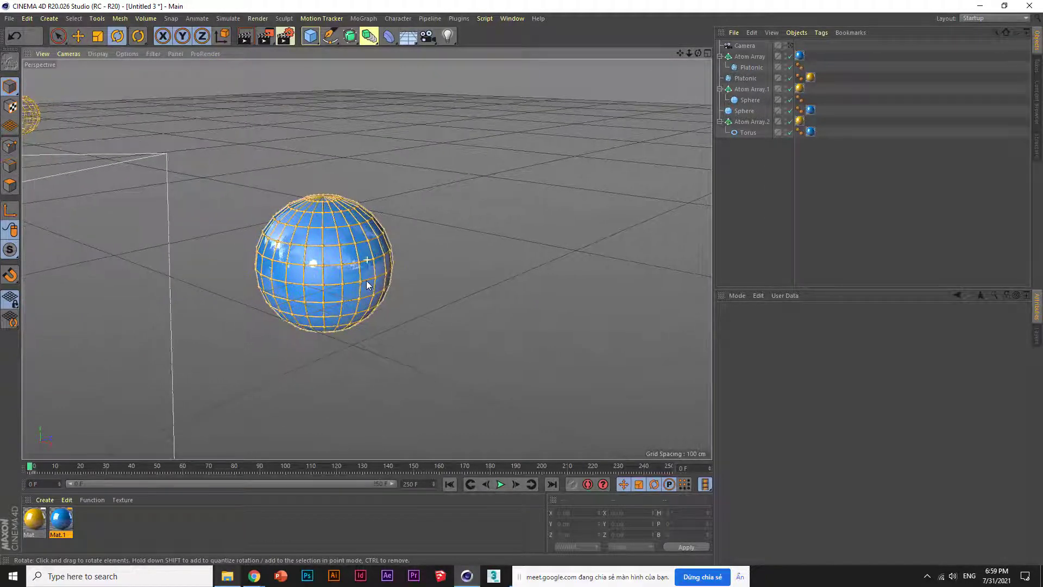
{"action": "left_click", "coordinate": [432, 38]}
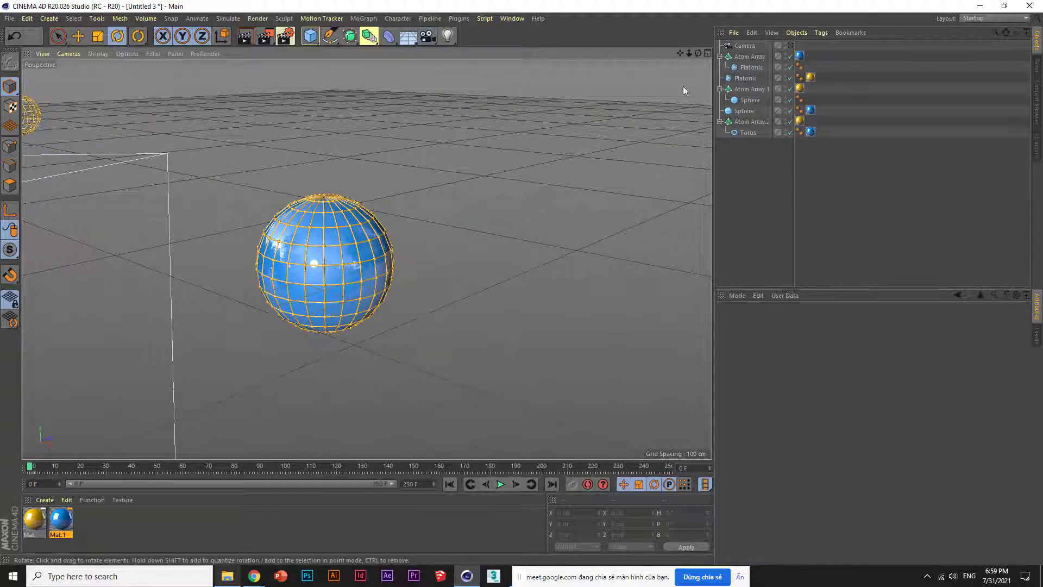
{"action": "left_click", "coordinate": [749, 47]}
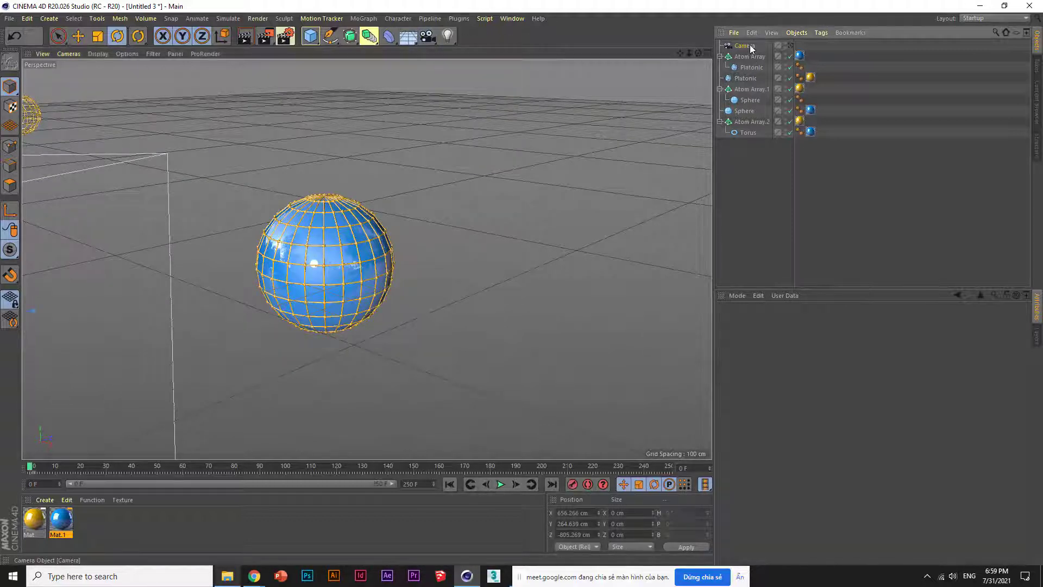
{"action": "left_click", "coordinate": [791, 46]}
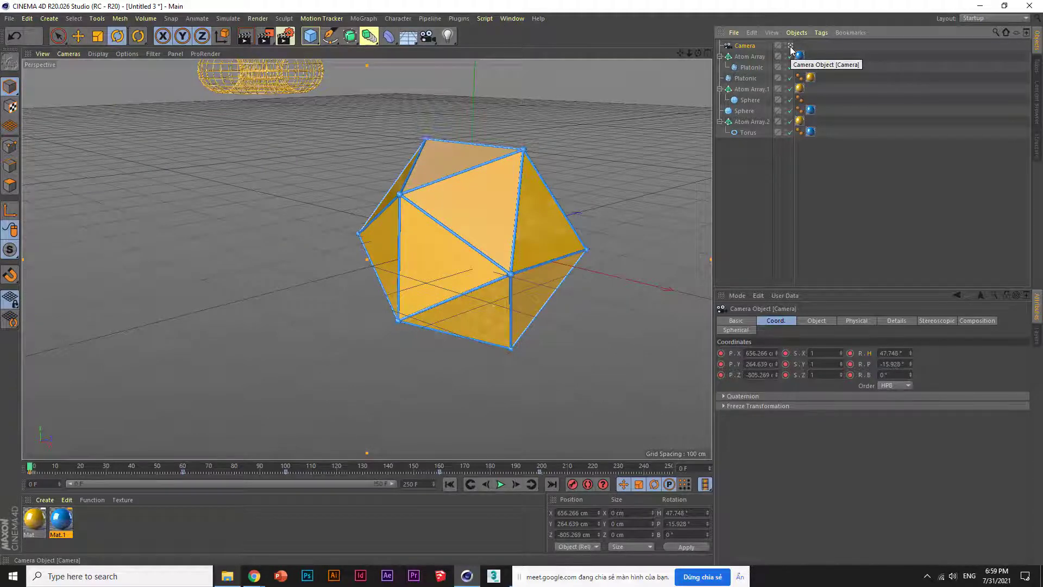
{"action": "left_click", "coordinate": [791, 46]}
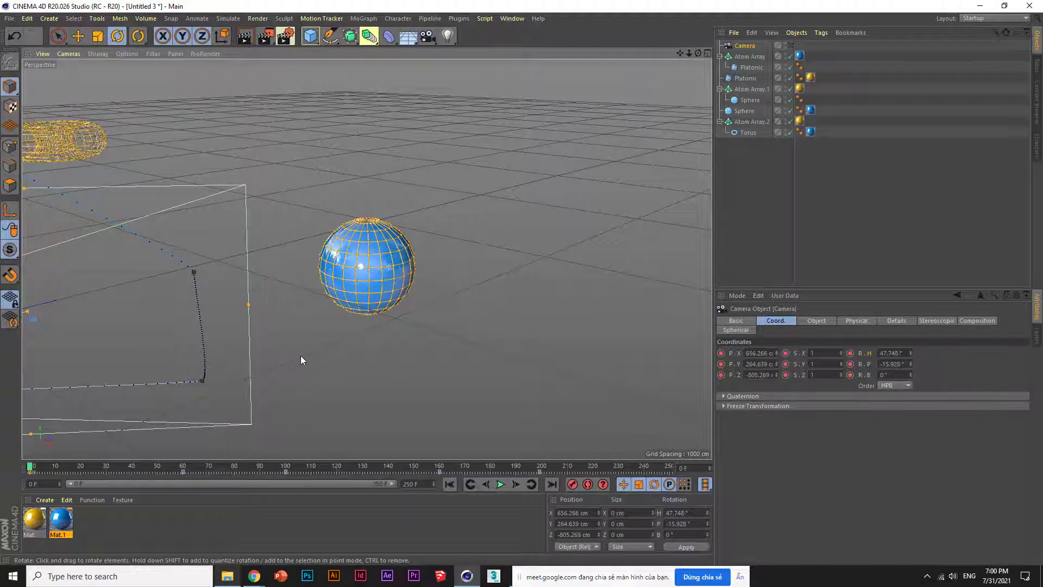
{"action": "middle_click_drag", "start_coordinate": [301, 356], "coordinate": [568, 355], "text": "alt"}
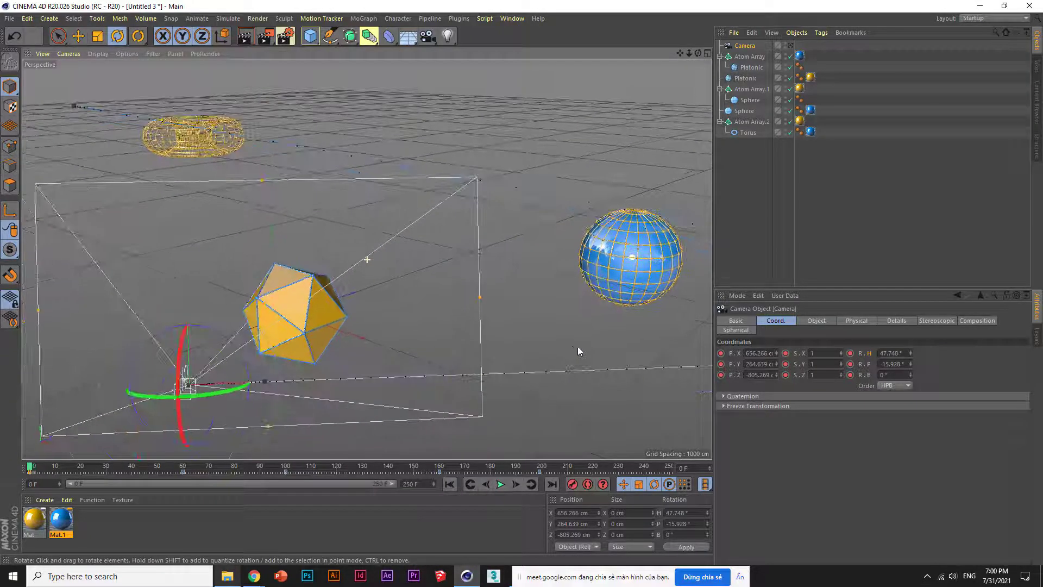